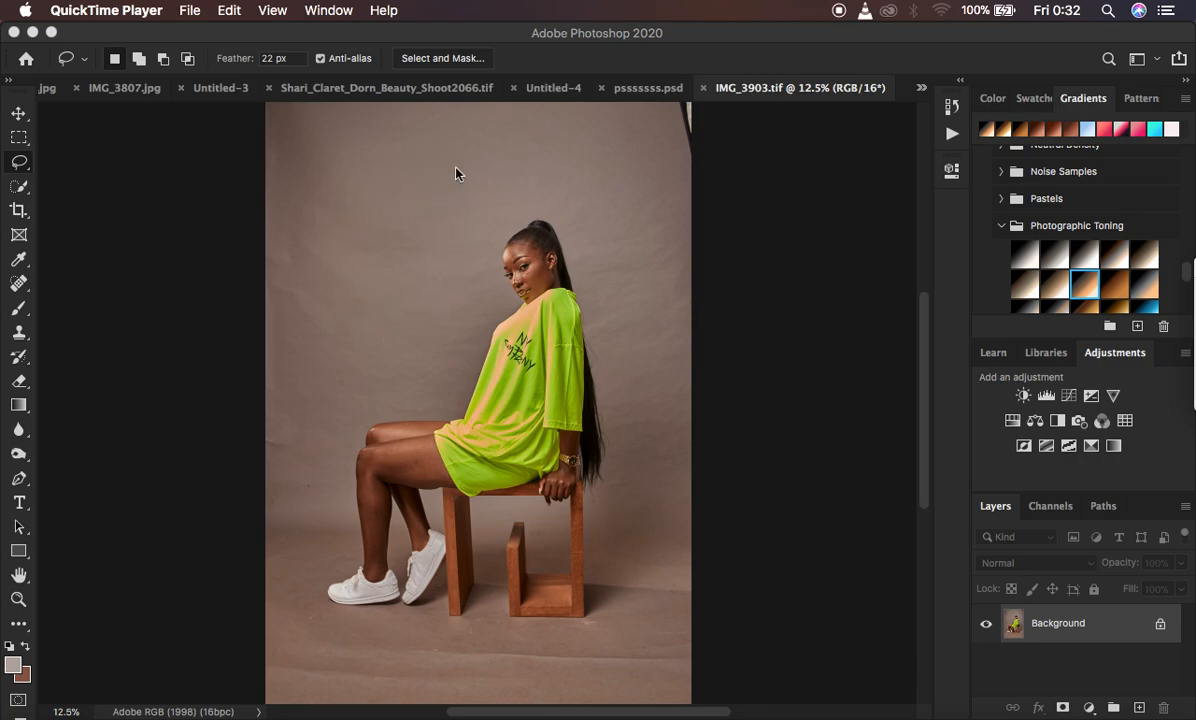
# Step: Switch to Photoshop and examine the seated portrait IMG_3903.tif up close and as a whole
pyautogui.click(370, 281)
pyautogui.press('super+plus')
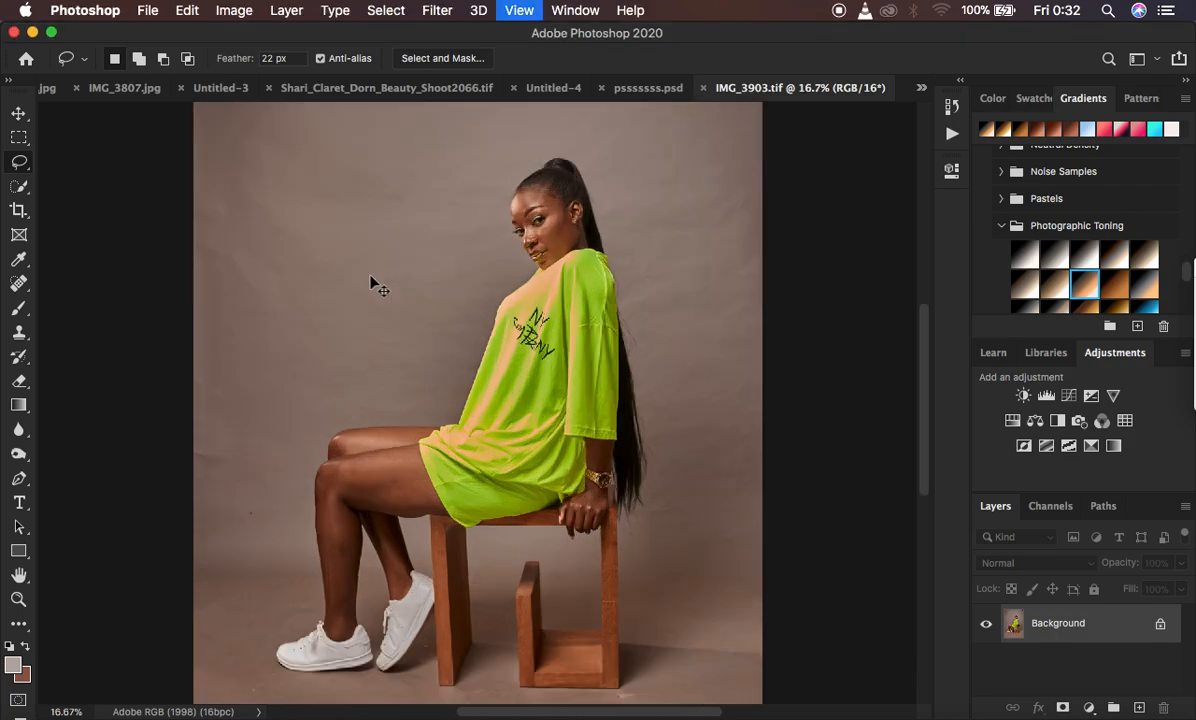
pyautogui.press('super+plus')
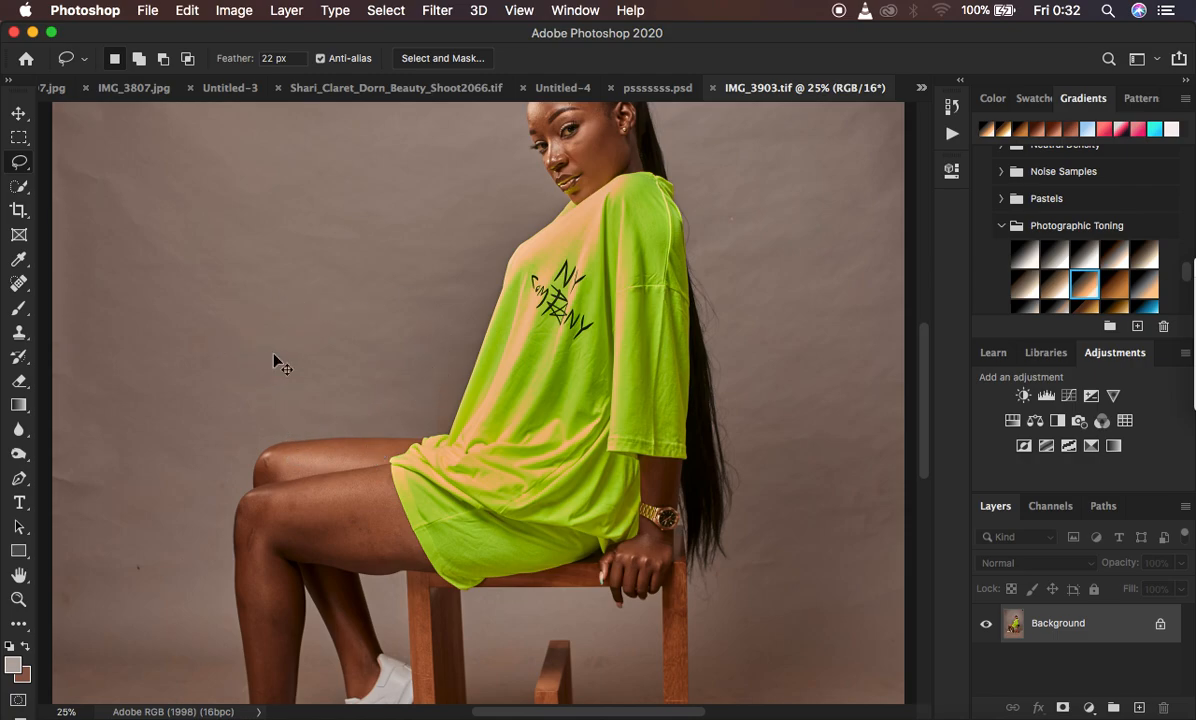
pyautogui.press('super+minus')
pyautogui.press('super+minus')
pyautogui.press('super+equal')
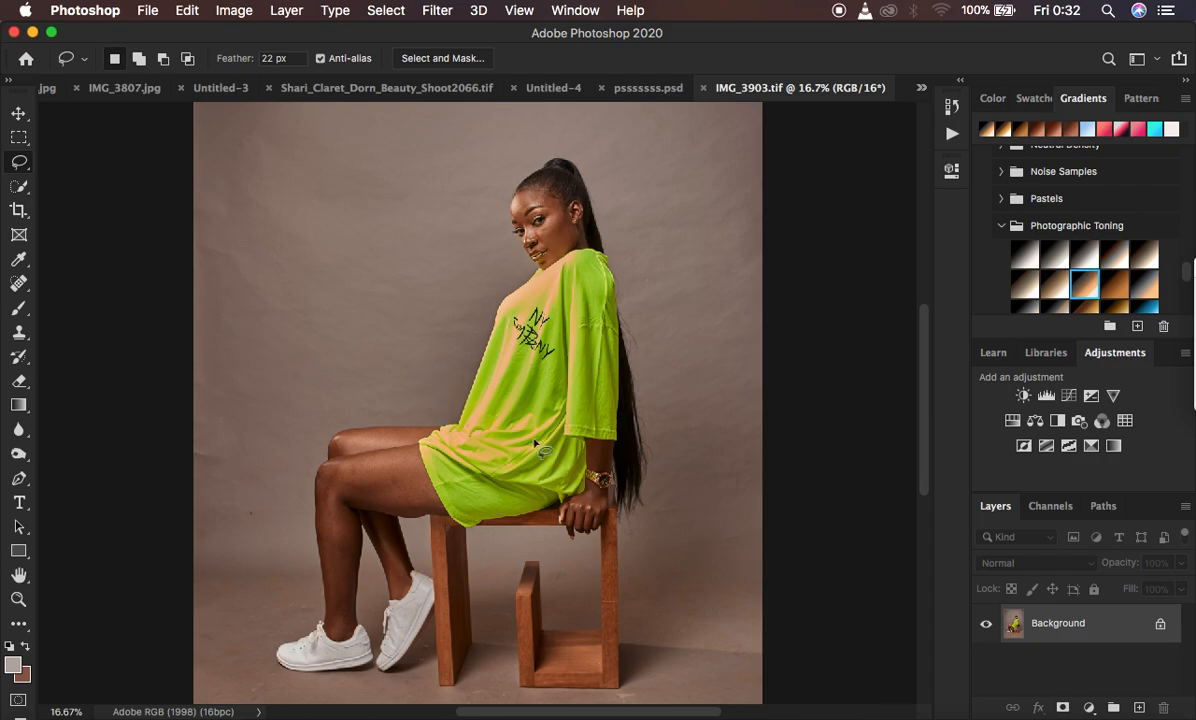
pyautogui.press('super+minus')
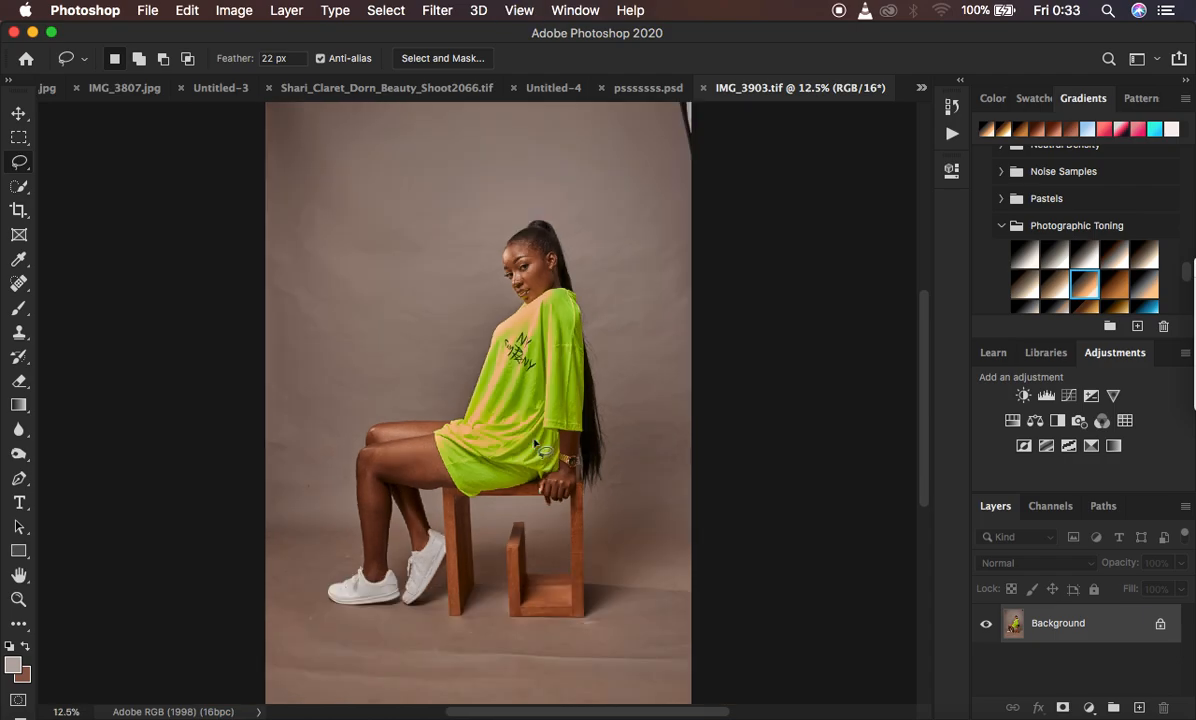
# Step: Run the FS 16 BIT frequency separation action on the portrait
pyautogui.click(953, 132)
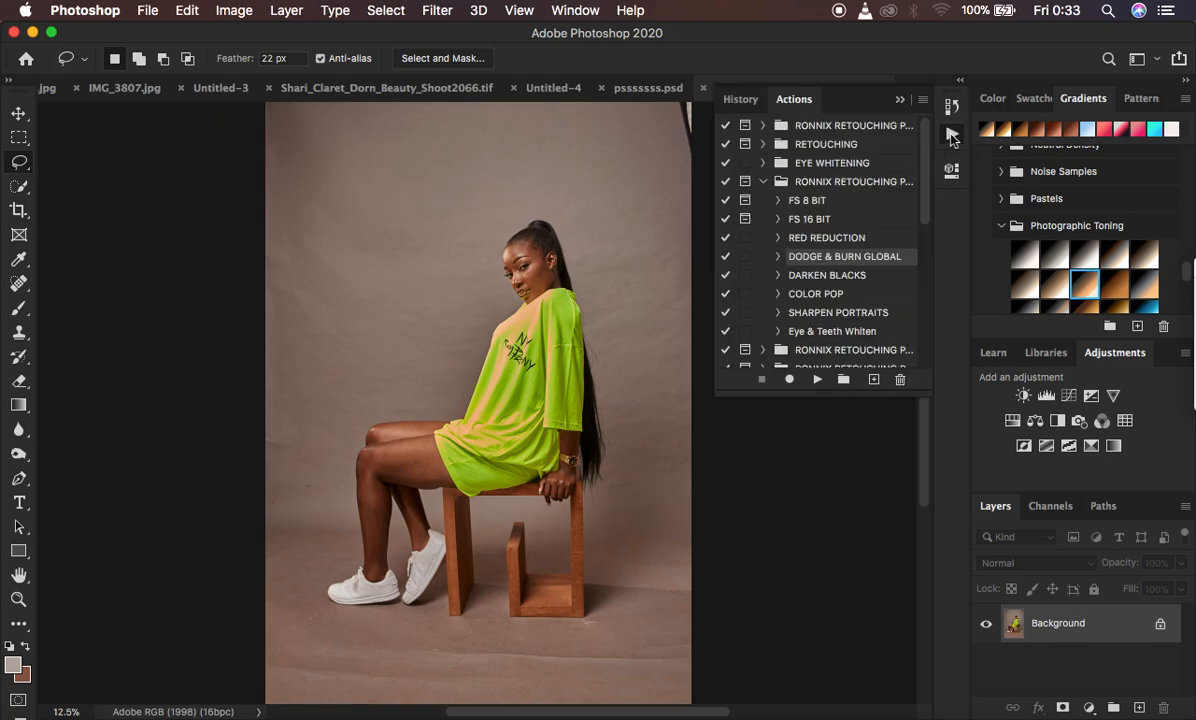
pyautogui.click(820, 221)
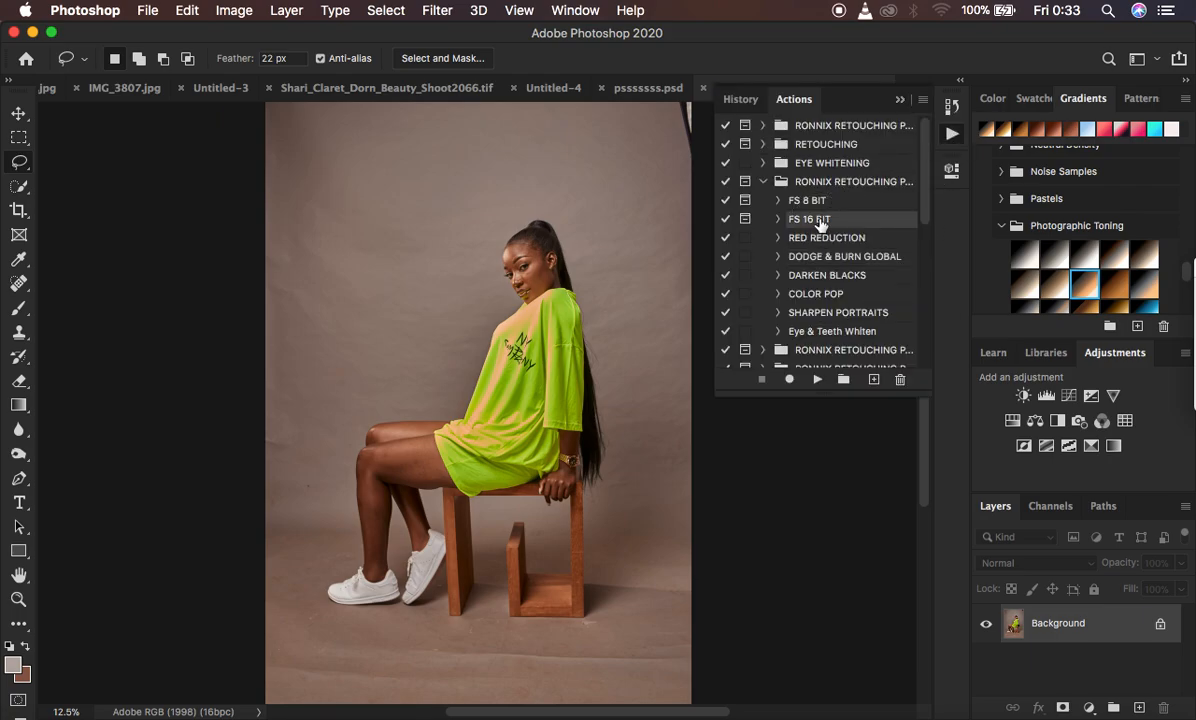
pyautogui.click(899, 101)
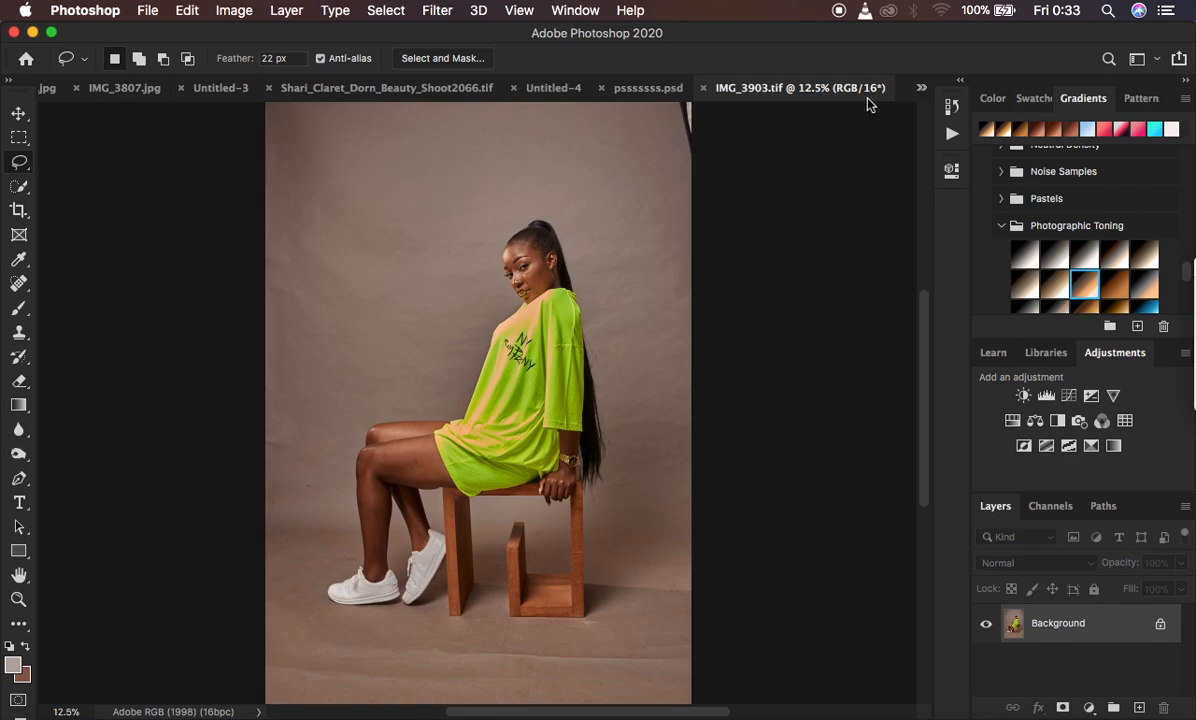
pyautogui.click(952, 134)
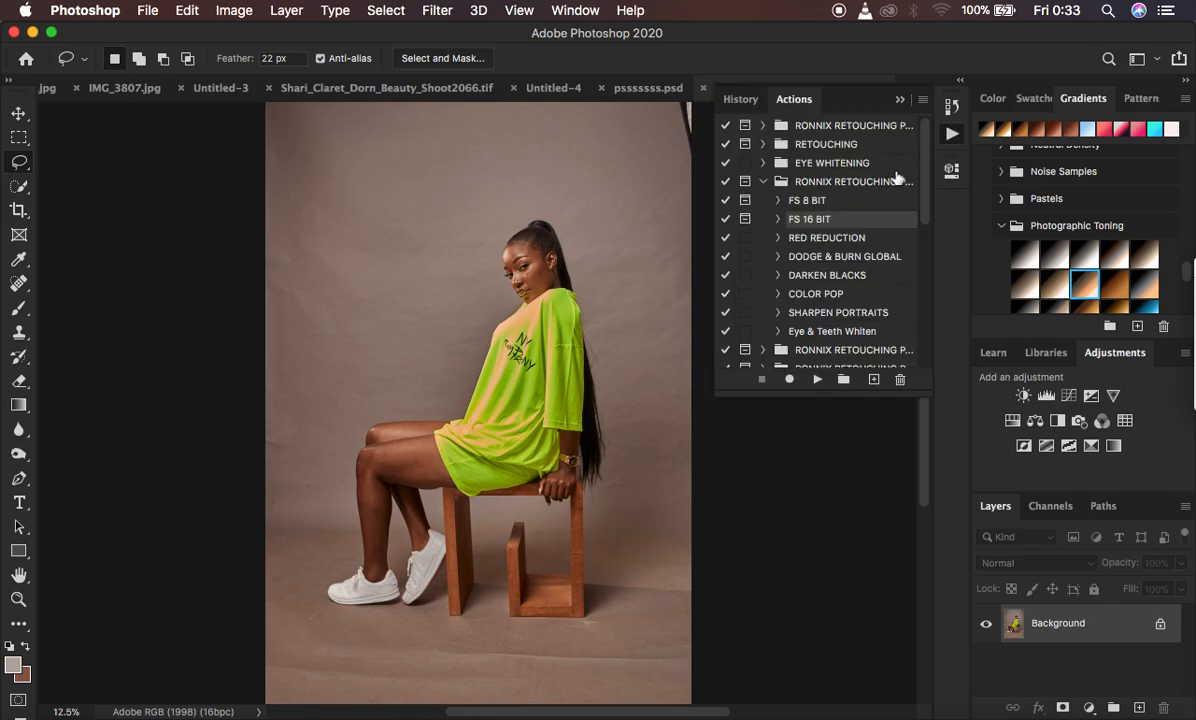
pyautogui.click(816, 381)
pyautogui.moveTo(810, 410); pyautogui.dragTo(707, 395)
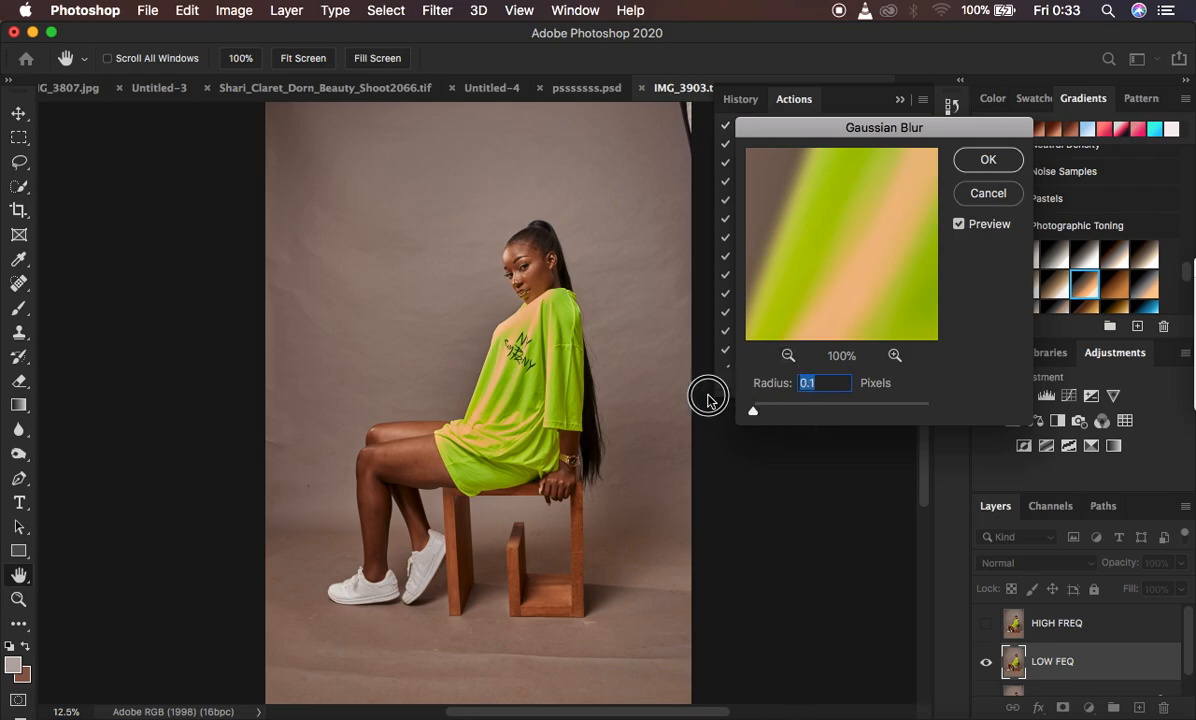
# Step: Apply a Gaussian Blur with a 5.0 pixel radius to the LOW FEQ layer, checking the facial skin in the preview
pyautogui.click(851, 216)
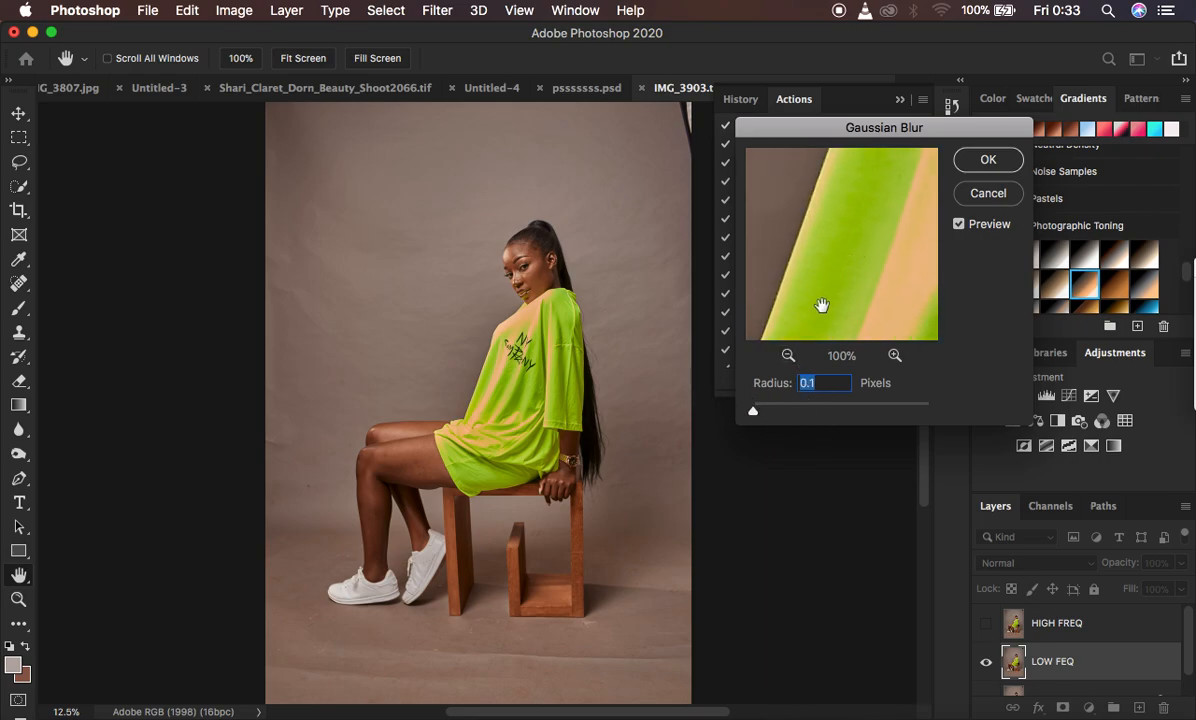
pyautogui.moveTo(888, 202); pyautogui.dragTo(749, 358)
pyautogui.moveTo(881, 174); pyautogui.dragTo(884, 293)
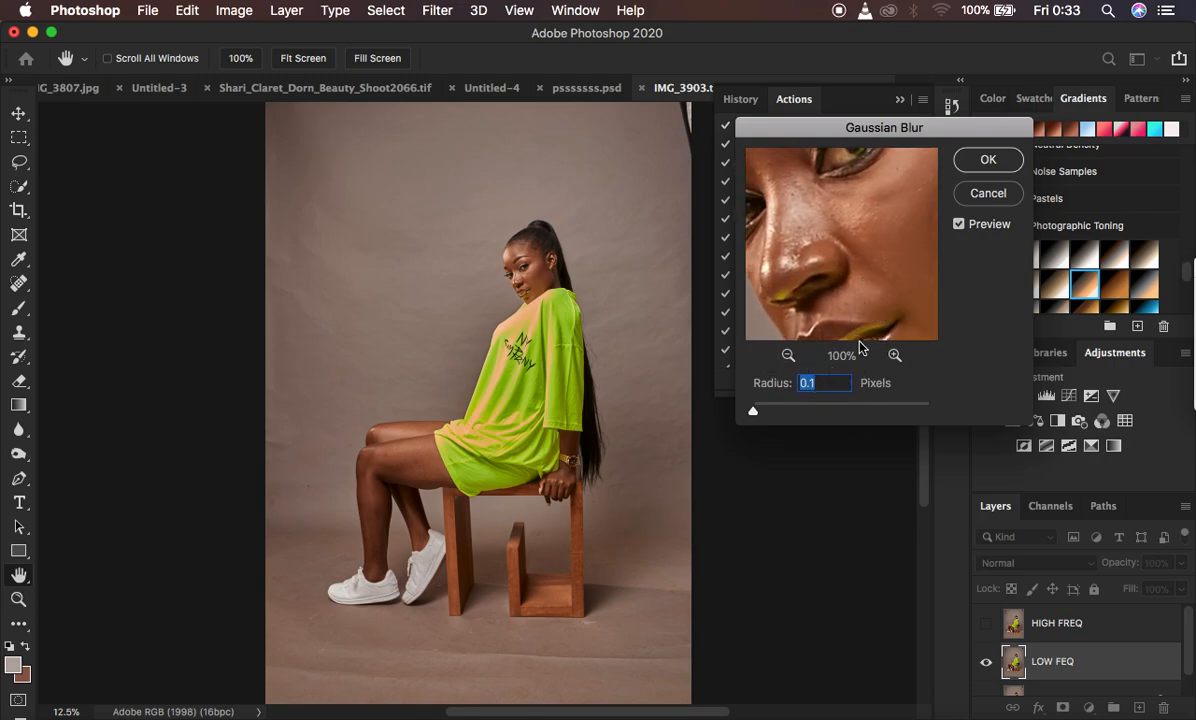
pyautogui.moveTo(757, 416); pyautogui.dragTo(801, 413)
pyautogui.moveTo(848, 212); pyautogui.dragTo(854, 323)
pyautogui.moveTo(812, 247); pyautogui.dragTo(782, 187)
pyautogui.moveTo(866, 264); pyautogui.dragTo(803, 171)
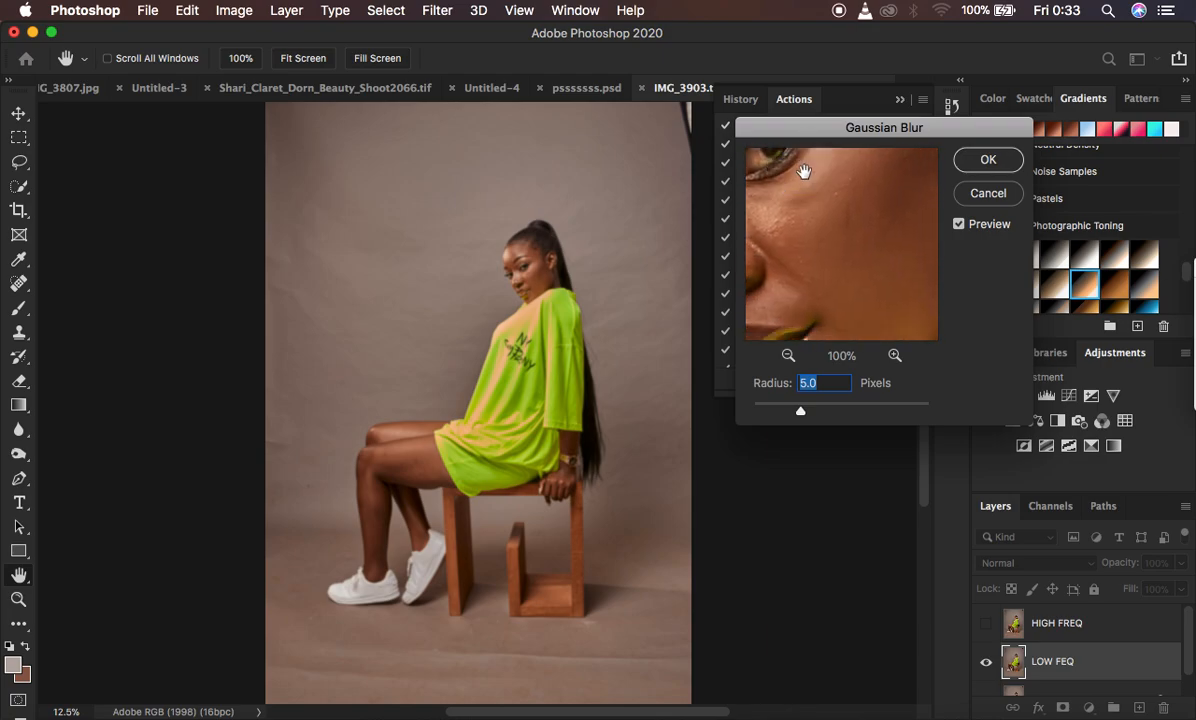
pyautogui.moveTo(854, 270); pyautogui.dragTo(857, 181)
pyautogui.moveTo(816, 246); pyautogui.dragTo(821, 208)
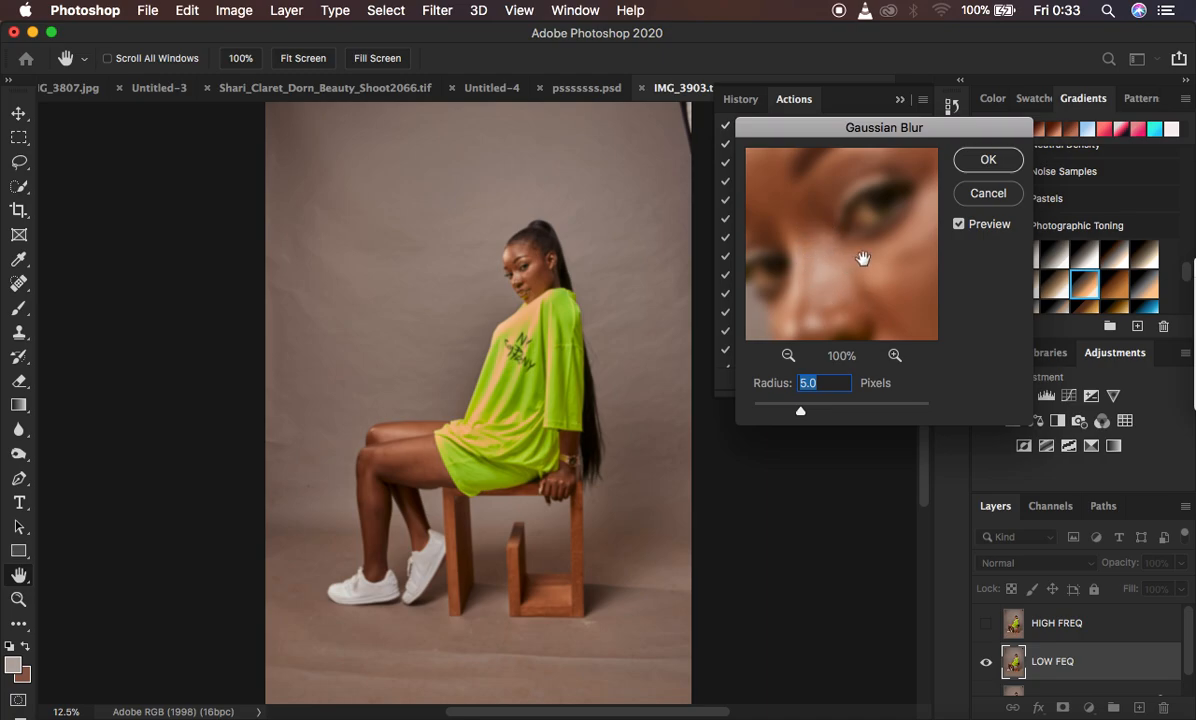
pyautogui.click(970, 163)
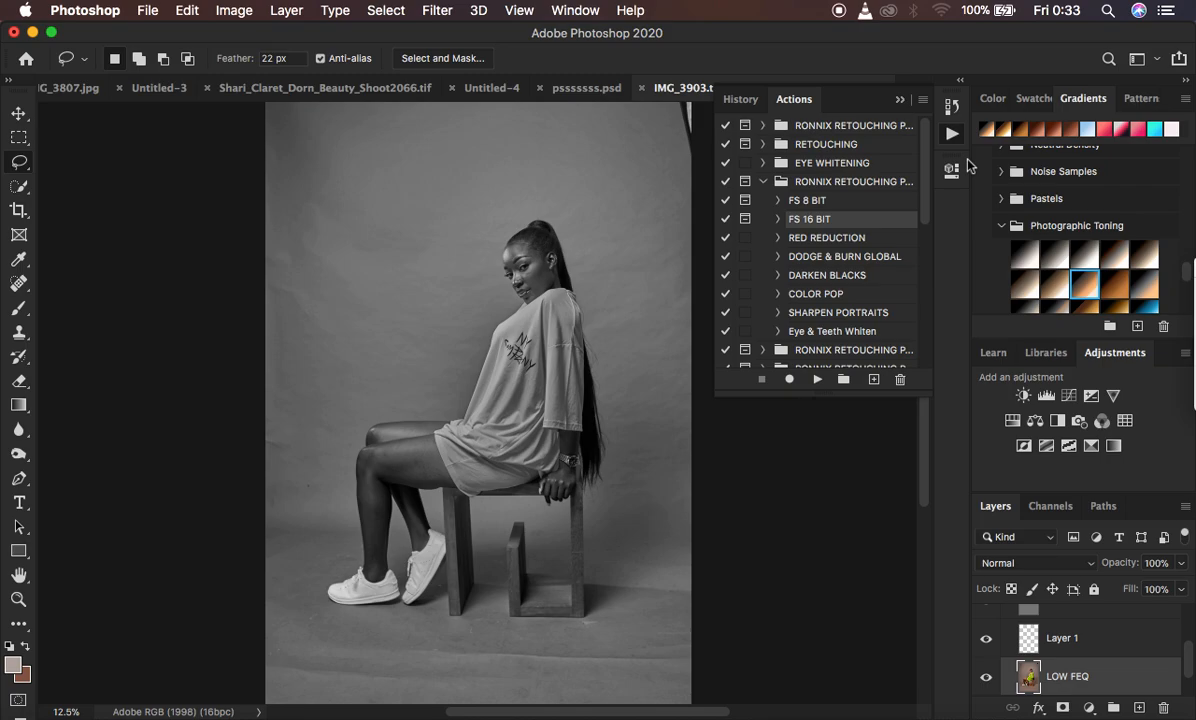
# Step: Hide the Black & White 1 adjustment layer in the FREQ SEP 16 BIT group
pyautogui.click(900, 100)
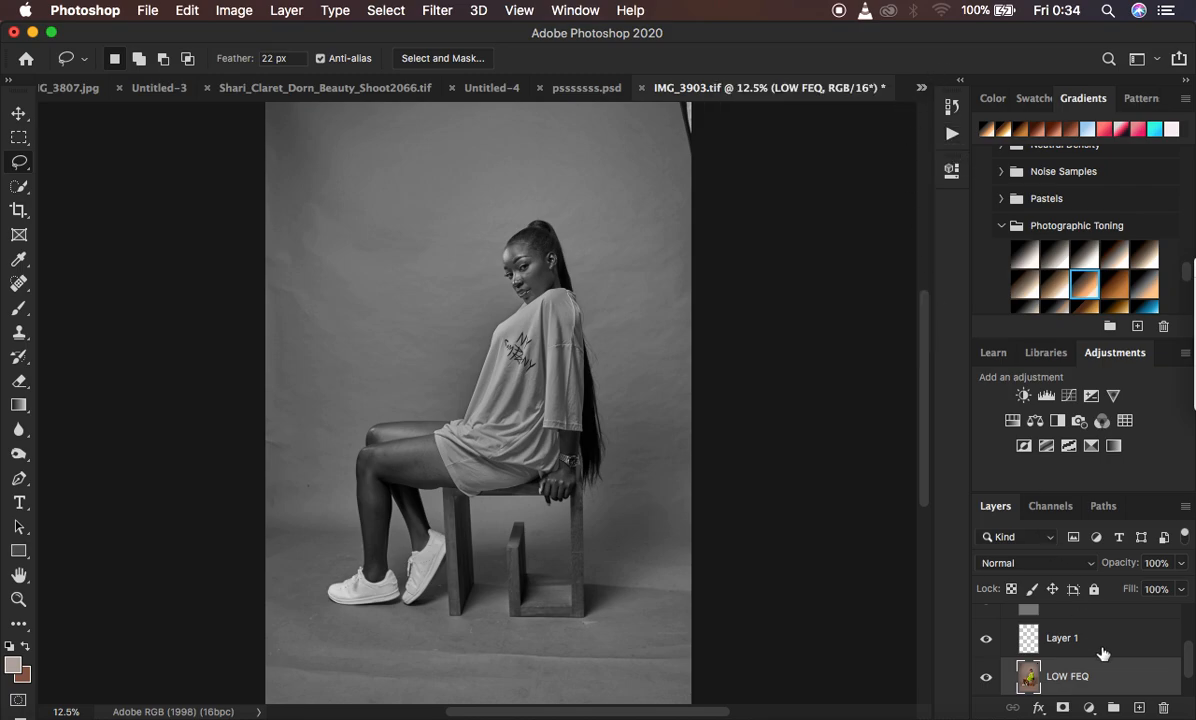
pyautogui.scroll(2, 1017, 640)
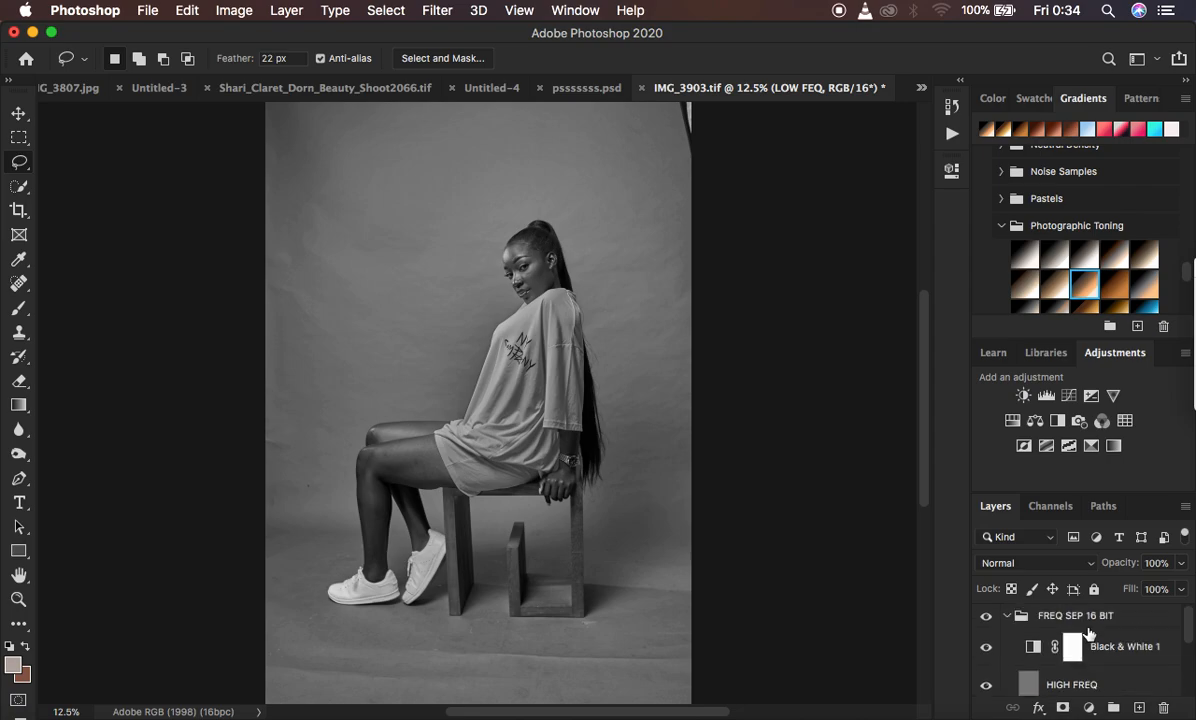
pyautogui.click(987, 648)
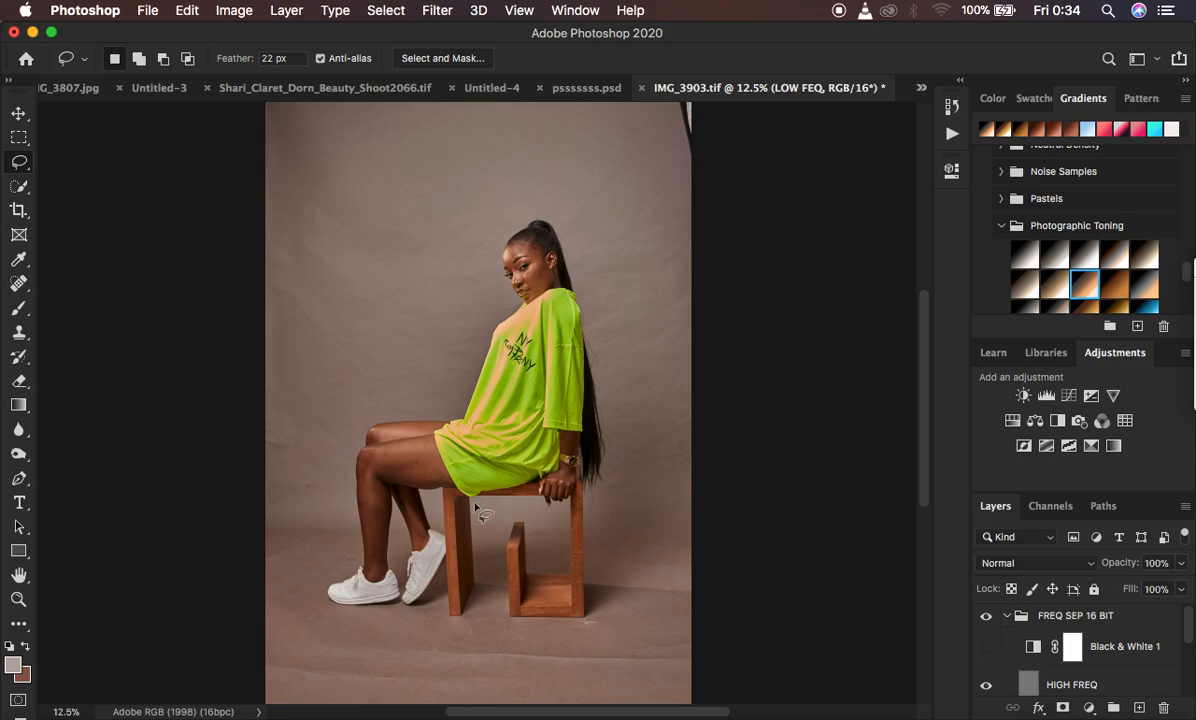
# Step: Activate the Mixer Brush tool and review its size, brush load and stroke cleaning options
pyautogui.click(17, 311)
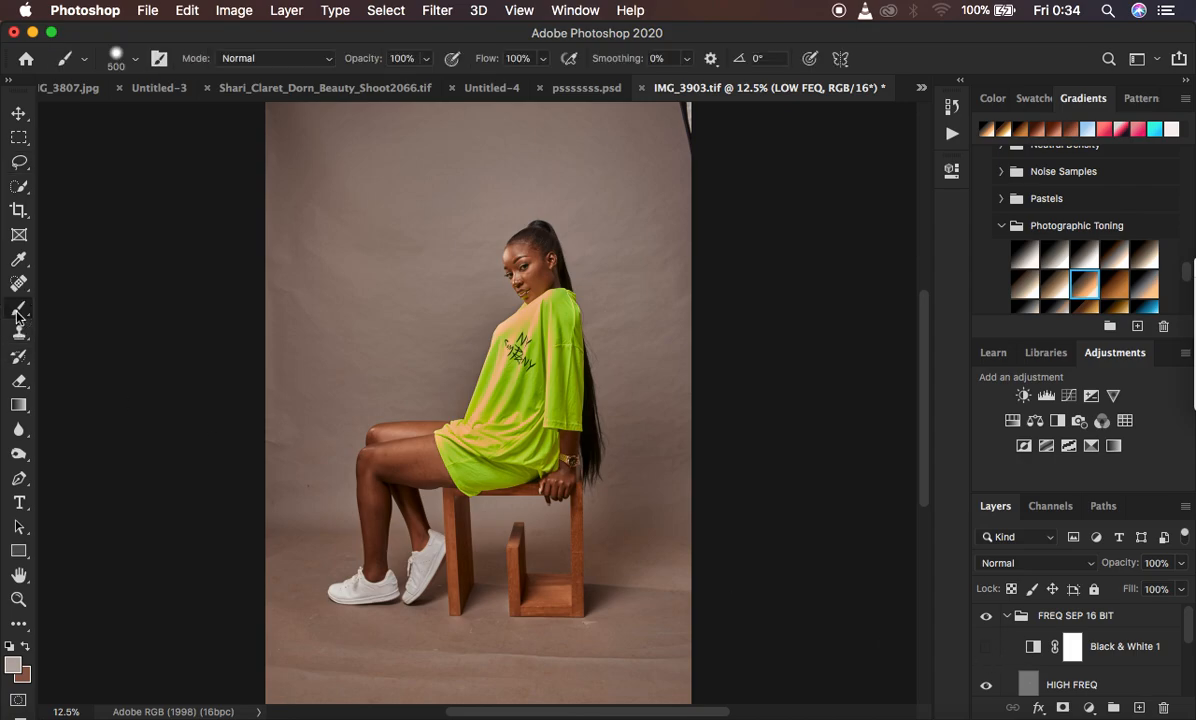
pyautogui.rightClick(17, 313)
pyautogui.click(108, 359)
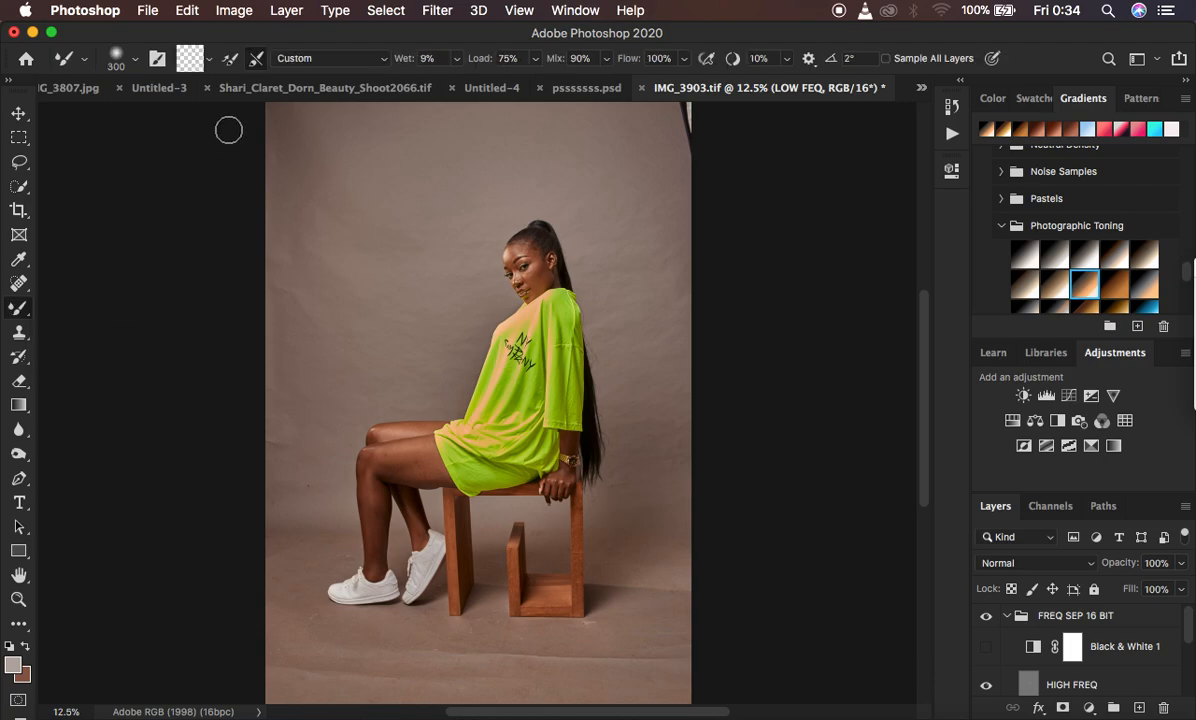
pyautogui.click(135, 61)
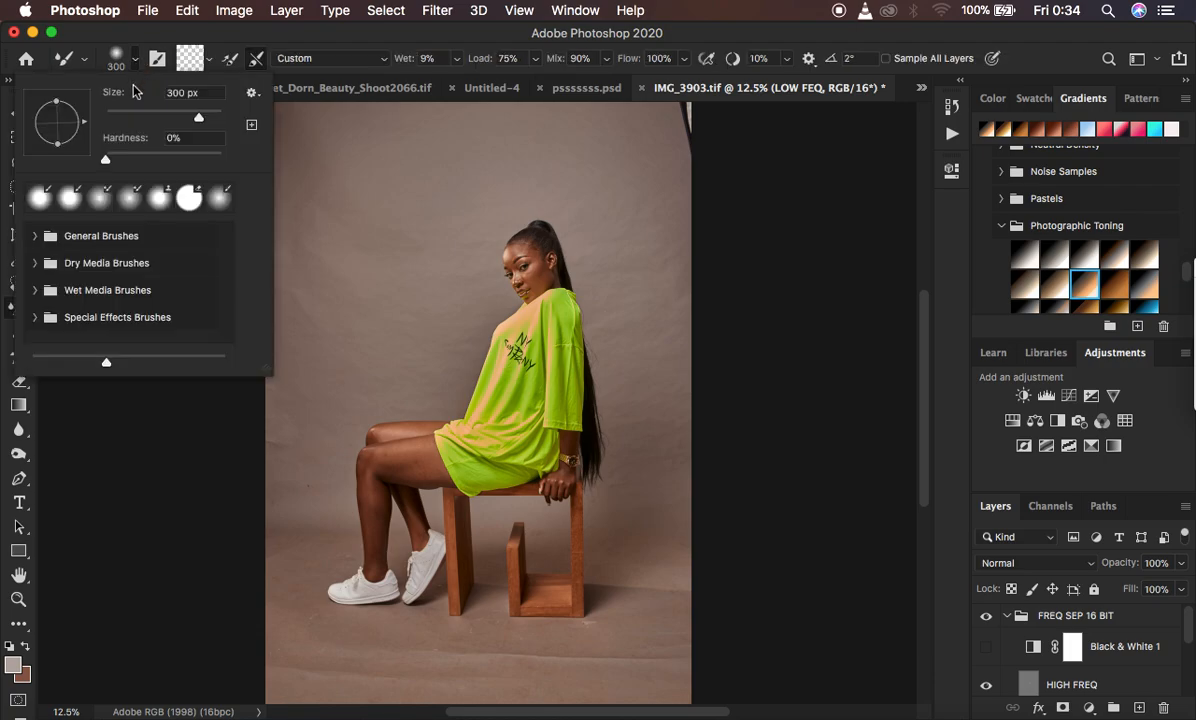
pyautogui.click(135, 67)
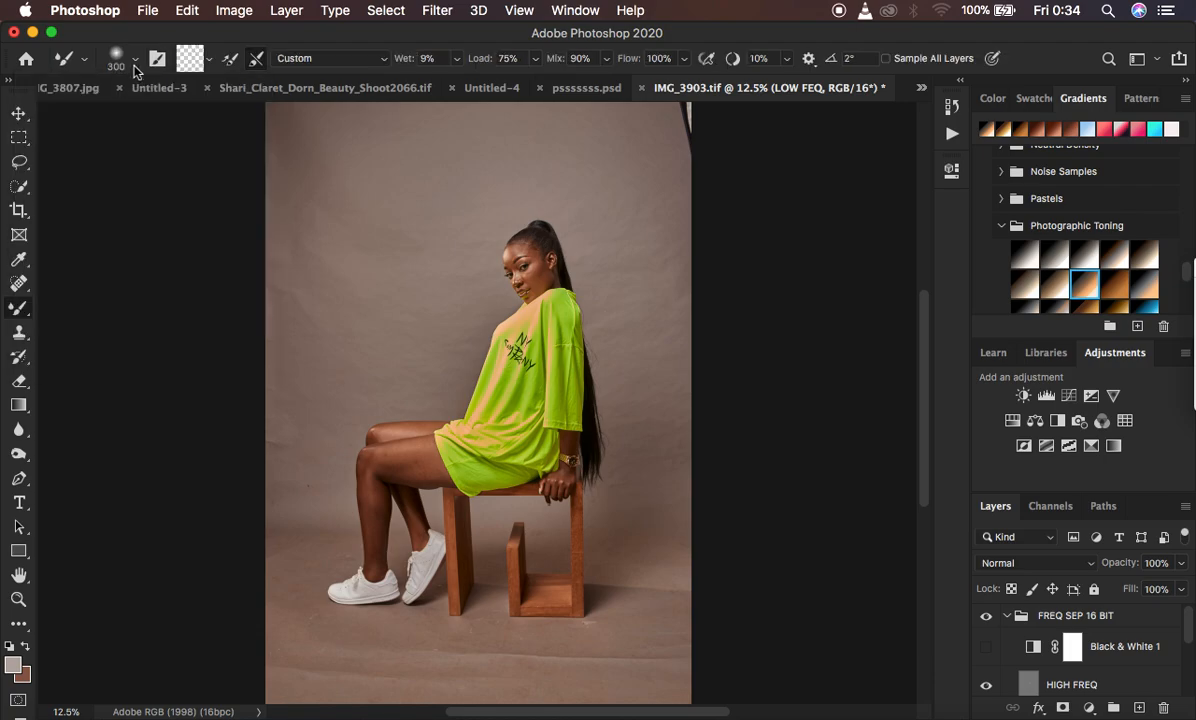
pyautogui.click(200, 58)
pyautogui.click(212, 90)
pyautogui.click(258, 58)
pyautogui.click(256, 58)
# Step: Hide the HIGH FREQ layer to expose the blurred tones of the face
pyautogui.scroll(-3, 1119, 683)
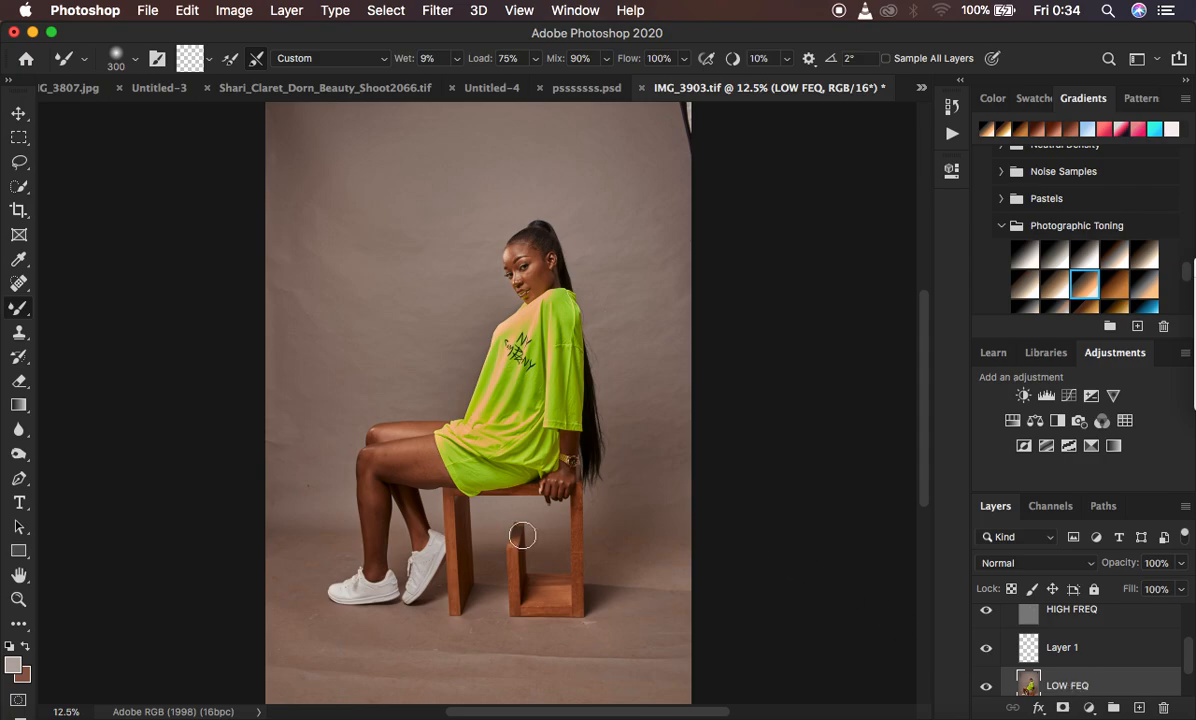
pyautogui.press('super+plus')
pyautogui.press('super+plus')
pyautogui.press('super+plus')
pyautogui.press('super+plus')
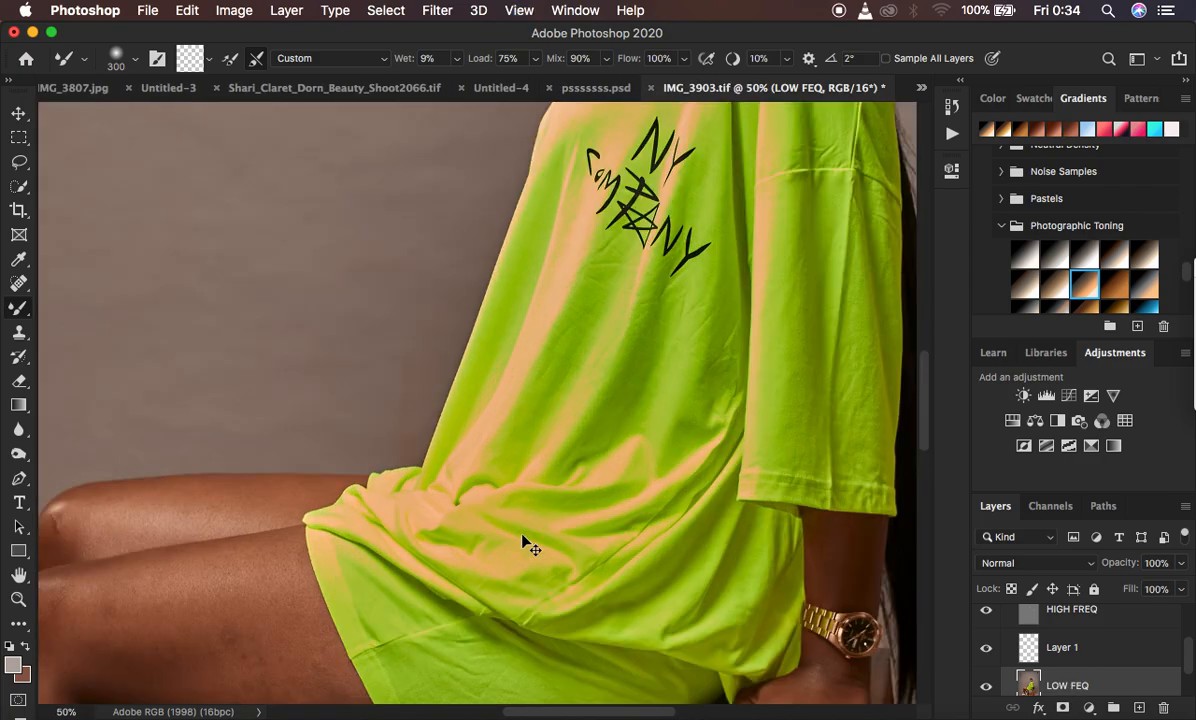
pyautogui.scroll(15, 690, 355)
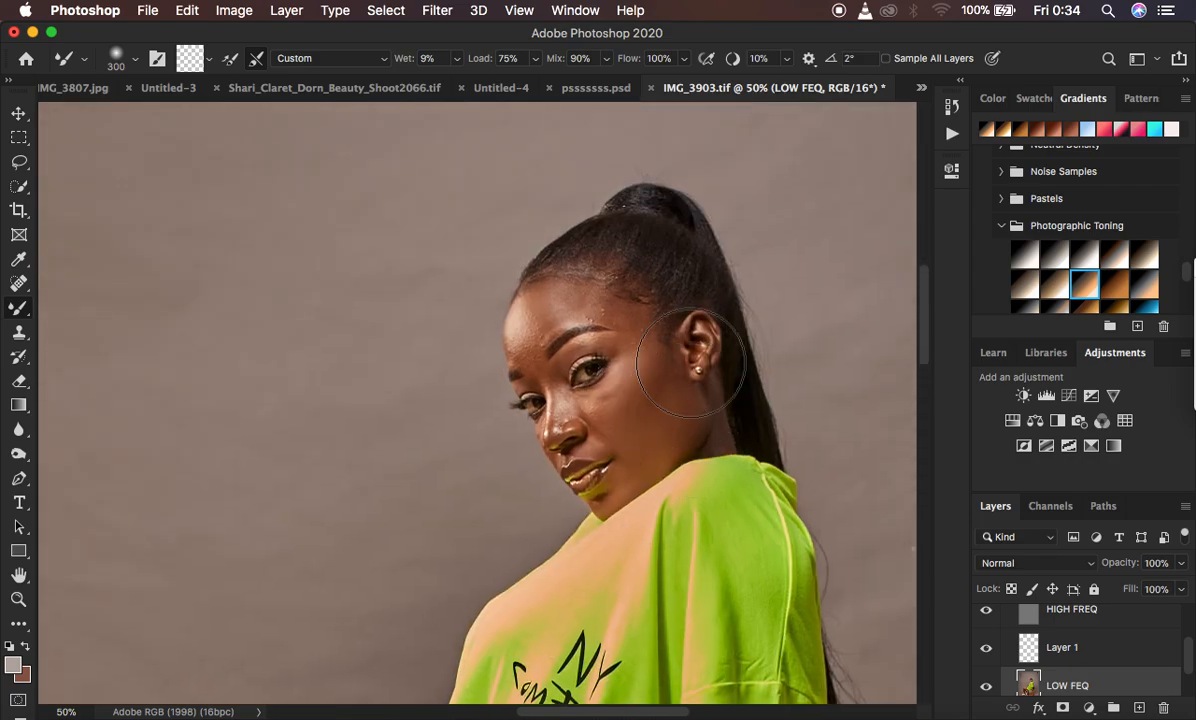
pyautogui.scroll(-4, 690, 362)
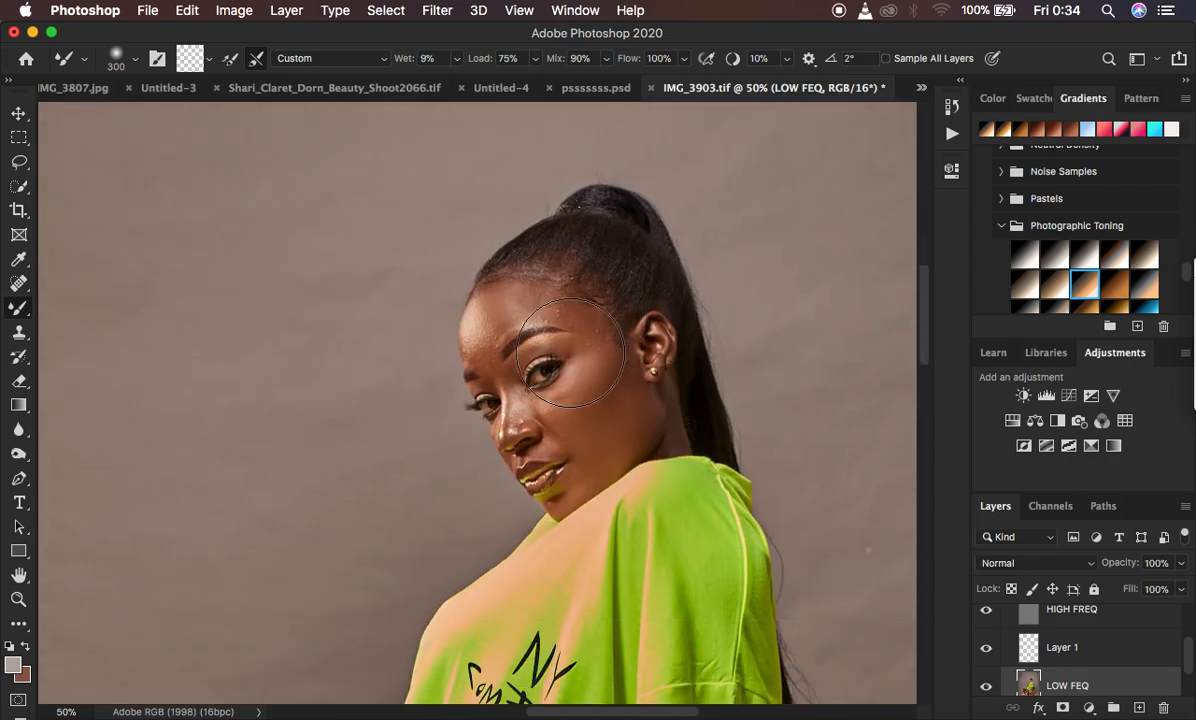
pyautogui.click(987, 614)
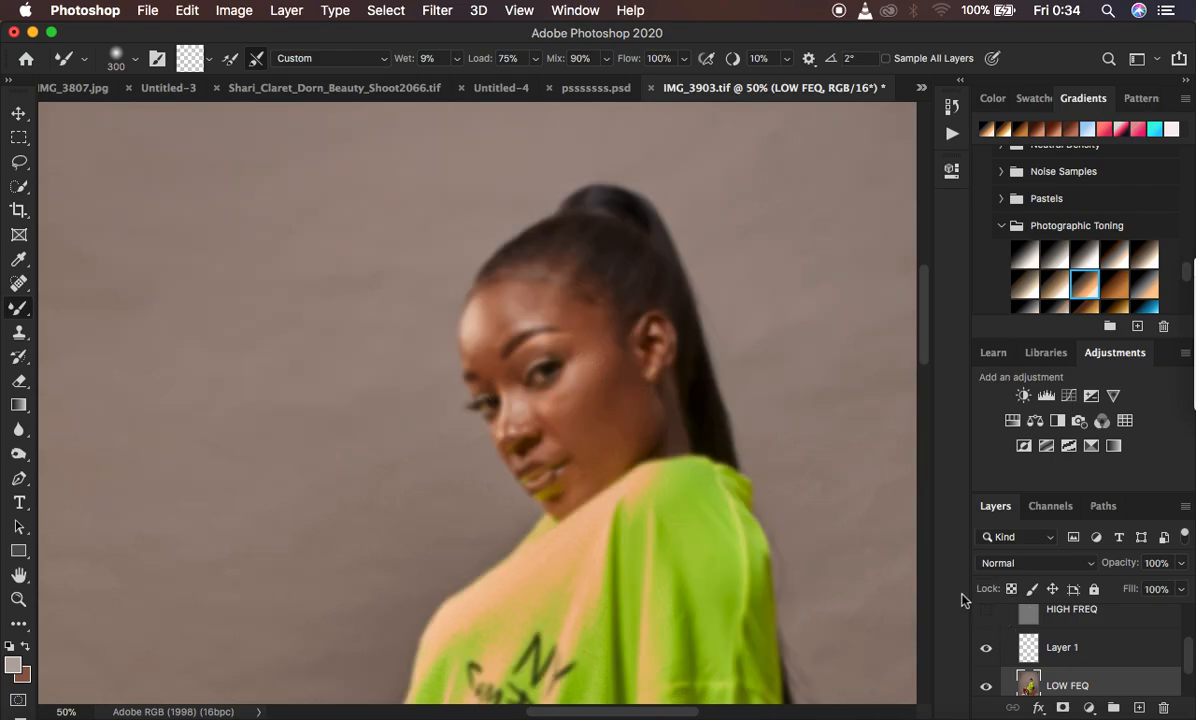
# Step: Blend the forehead skin tones on the LOW FEQ layer with a Mixer Brush reduced to 70 px
pyautogui.press('[')
pyautogui.press('[')
pyautogui.press('[')
pyautogui.press('[')
pyautogui.press('[')
pyautogui.press('[')
pyautogui.press('[')
pyautogui.press('[')
pyautogui.press('[')
pyautogui.press('[')
pyautogui.press('super+plus')
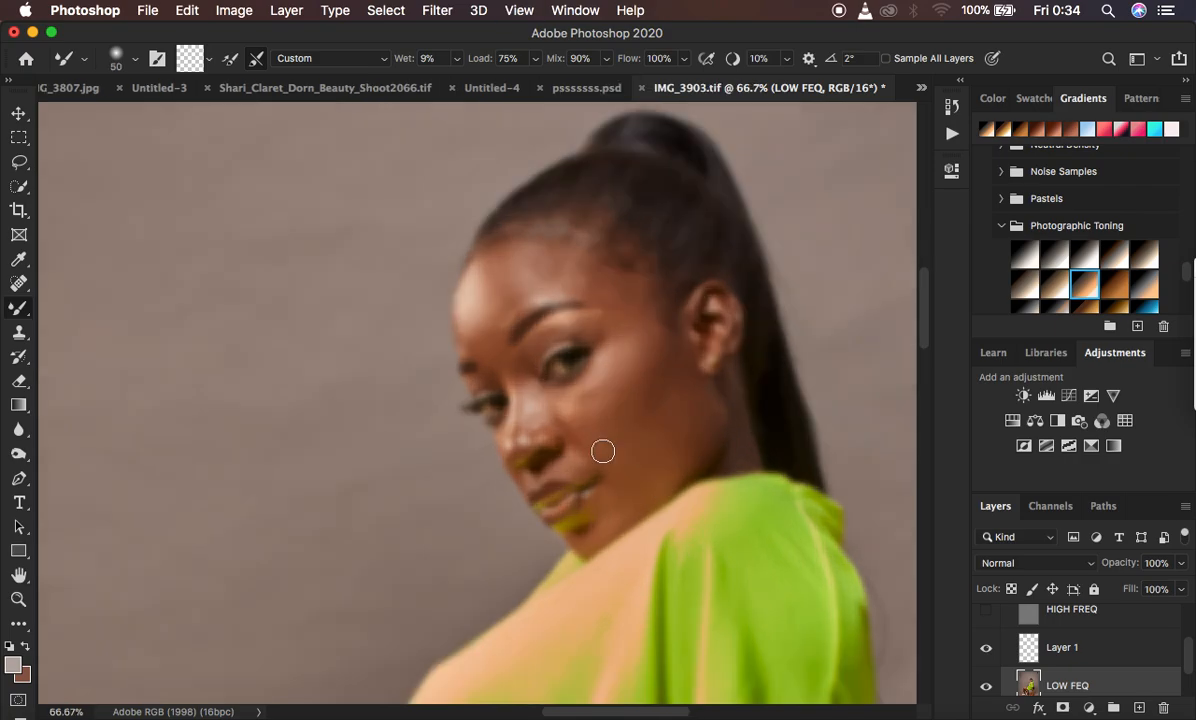
pyautogui.press(']')
pyautogui.press(']')
pyautogui.moveTo(503, 276)
pyautogui.mouseDown()
pyautogui.moveTo(499, 267)
pyautogui.moveTo(507, 280)
pyautogui.moveTo(536, 259)
pyautogui.moveTo(507, 307)
pyautogui.moveTo(518, 270)
pyautogui.moveTo(551, 279)
pyautogui.moveTo(539, 275)
pyautogui.moveTo(547, 262)
pyautogui.moveTo(601, 277)
pyautogui.moveTo(516, 264)
pyautogui.moveTo(509, 301)
pyautogui.moveTo(569, 267)
pyautogui.moveTo(611, 285)
pyautogui.moveTo(556, 274)
pyautogui.mouseUp()
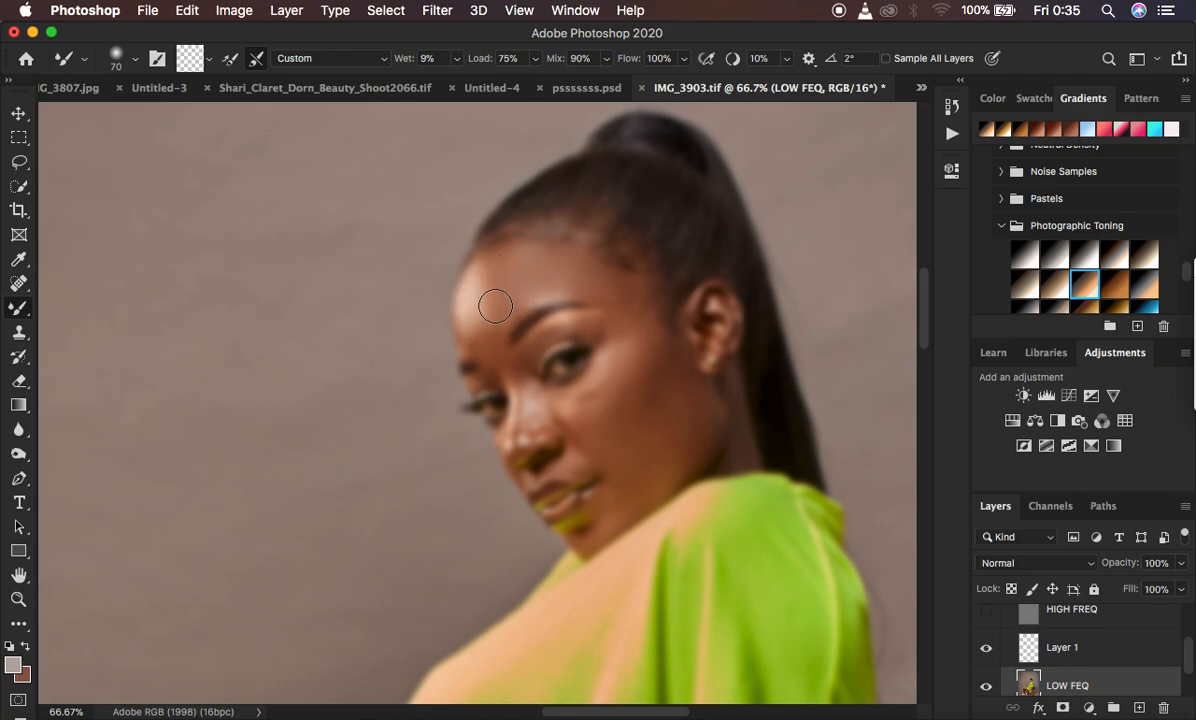
pyautogui.moveTo(479, 290)
pyautogui.mouseDown()
pyautogui.moveTo(489, 310)
pyautogui.moveTo(475, 343)
pyautogui.moveTo(497, 286)
pyautogui.moveTo(489, 254)
pyautogui.moveTo(498, 320)
pyautogui.moveTo(480, 350)
pyautogui.moveTo(502, 312)
pyautogui.moveTo(539, 288)
pyautogui.moveTo(611, 283)
pyautogui.moveTo(541, 290)
pyautogui.moveTo(507, 315)
pyautogui.moveTo(507, 272)
pyautogui.moveTo(482, 243)
pyautogui.mouseUp()
# Step: Show the Black & White 1 adjustment layer and blend the cheek, under-eye and temple tones on the LOW FEQ layer
pyautogui.scroll(2, 994, 640)
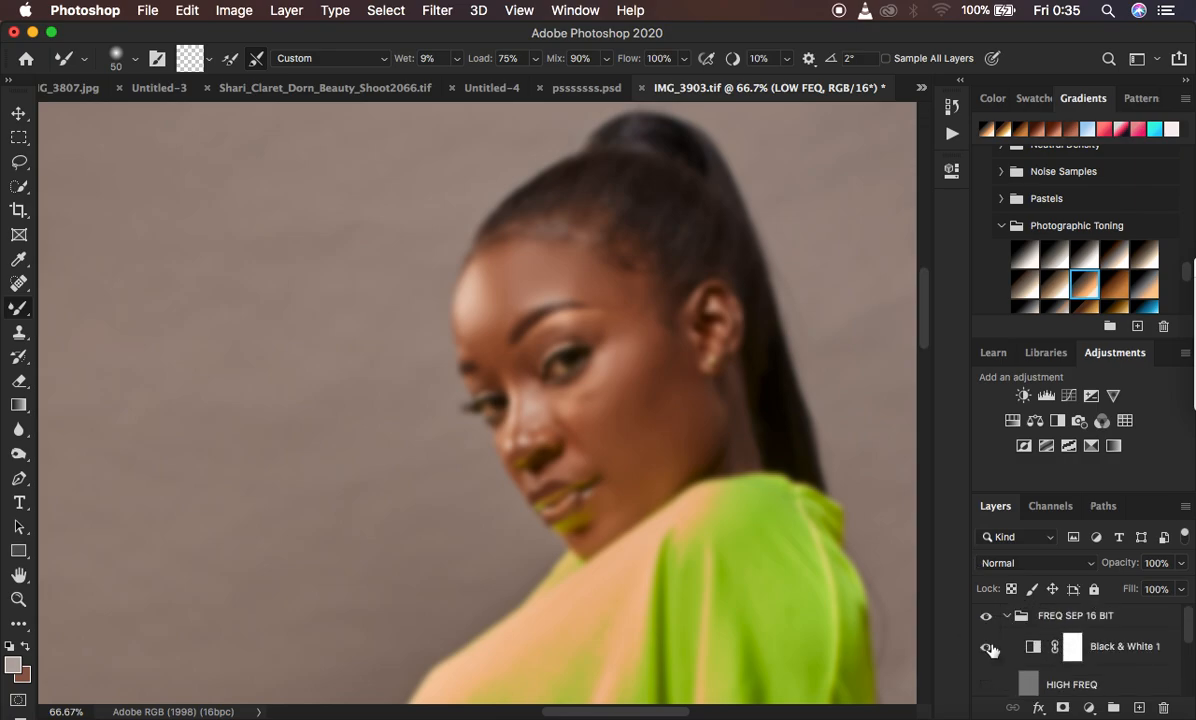
pyautogui.click(988, 647)
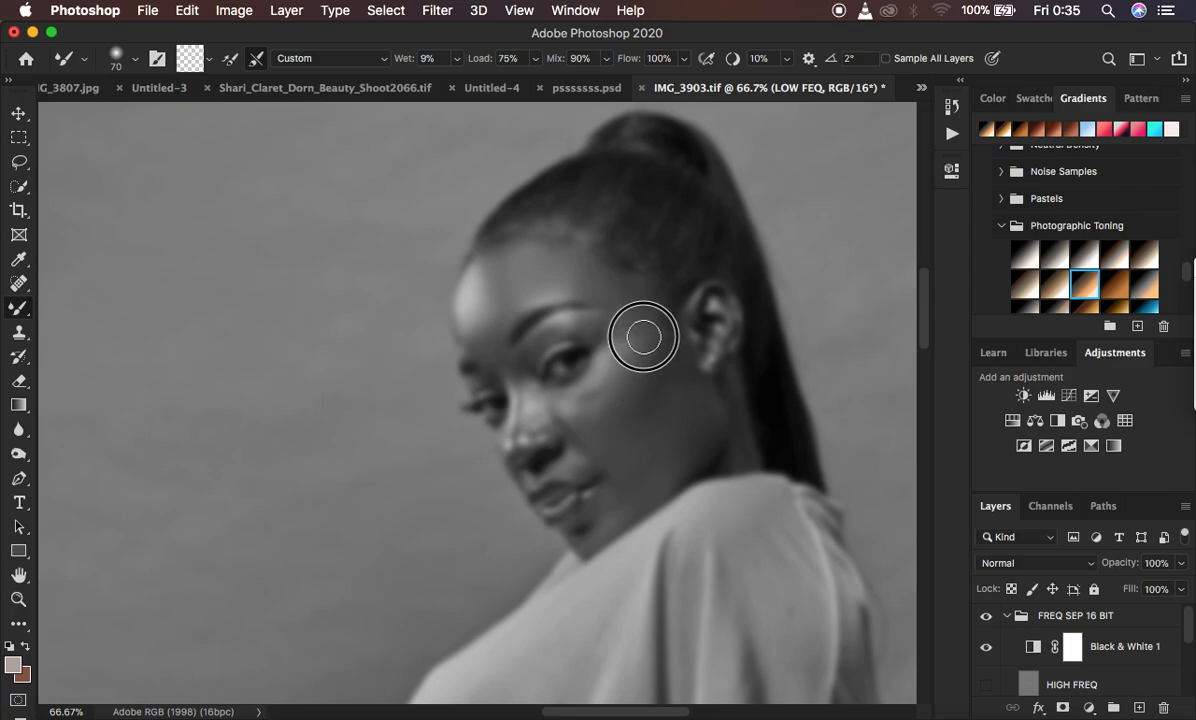
pyautogui.moveTo(655, 356)
pyautogui.mouseDown()
pyautogui.moveTo(632, 400)
pyautogui.moveTo(659, 414)
pyautogui.moveTo(673, 400)
pyautogui.moveTo(659, 435)
pyautogui.moveTo(677, 415)
pyautogui.moveTo(651, 434)
pyautogui.mouseUp()
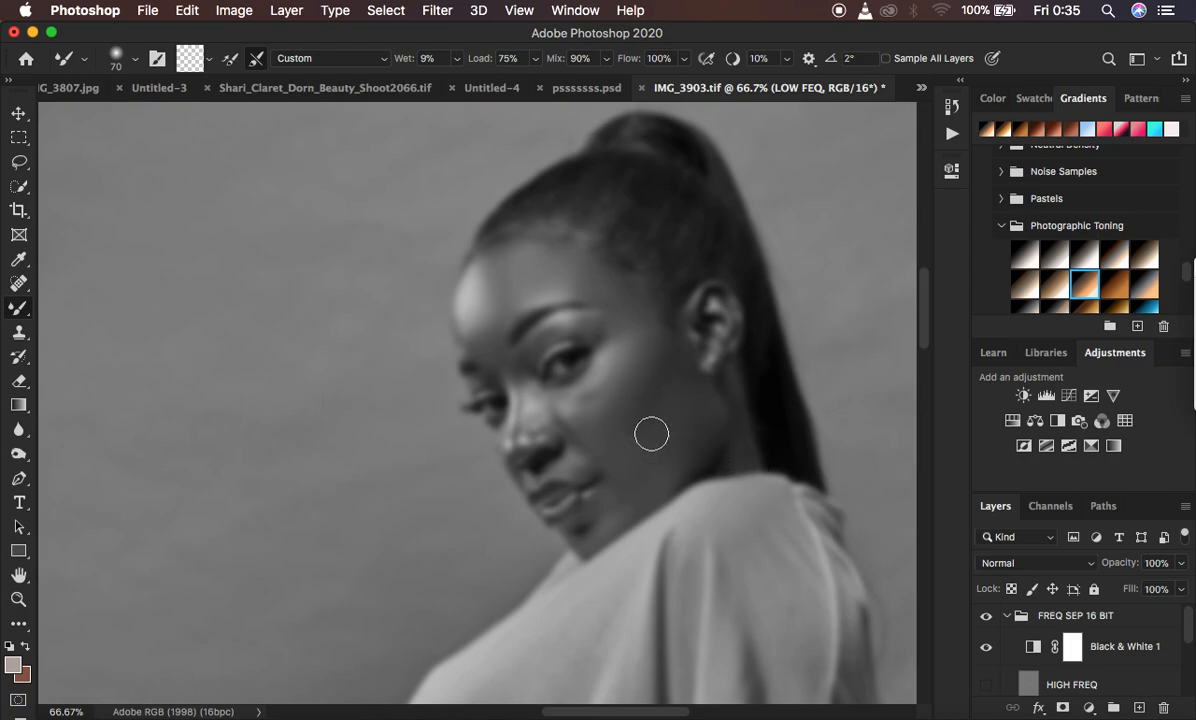
pyautogui.moveTo(609, 397)
pyautogui.mouseDown()
pyautogui.moveTo(593, 406)
pyautogui.moveTo(587, 395)
pyautogui.mouseUp()
pyautogui.moveTo(654, 339); pyautogui.dragTo(635, 307)
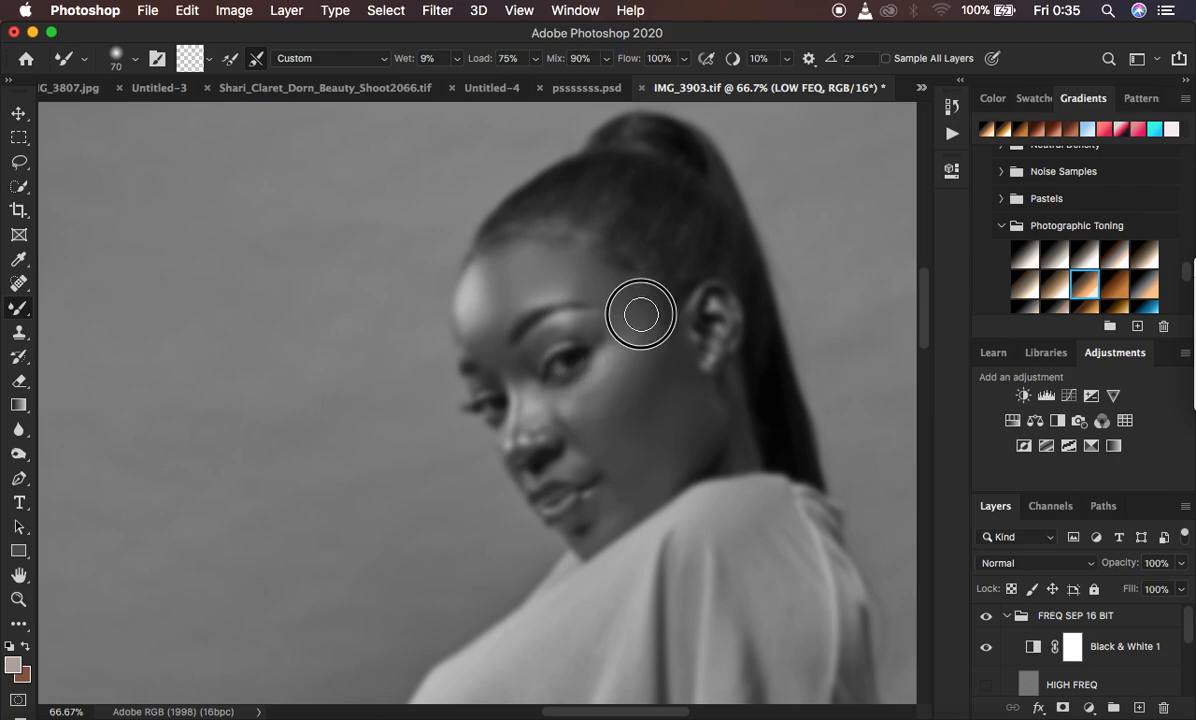
pyautogui.scroll(-3, 1073, 681)
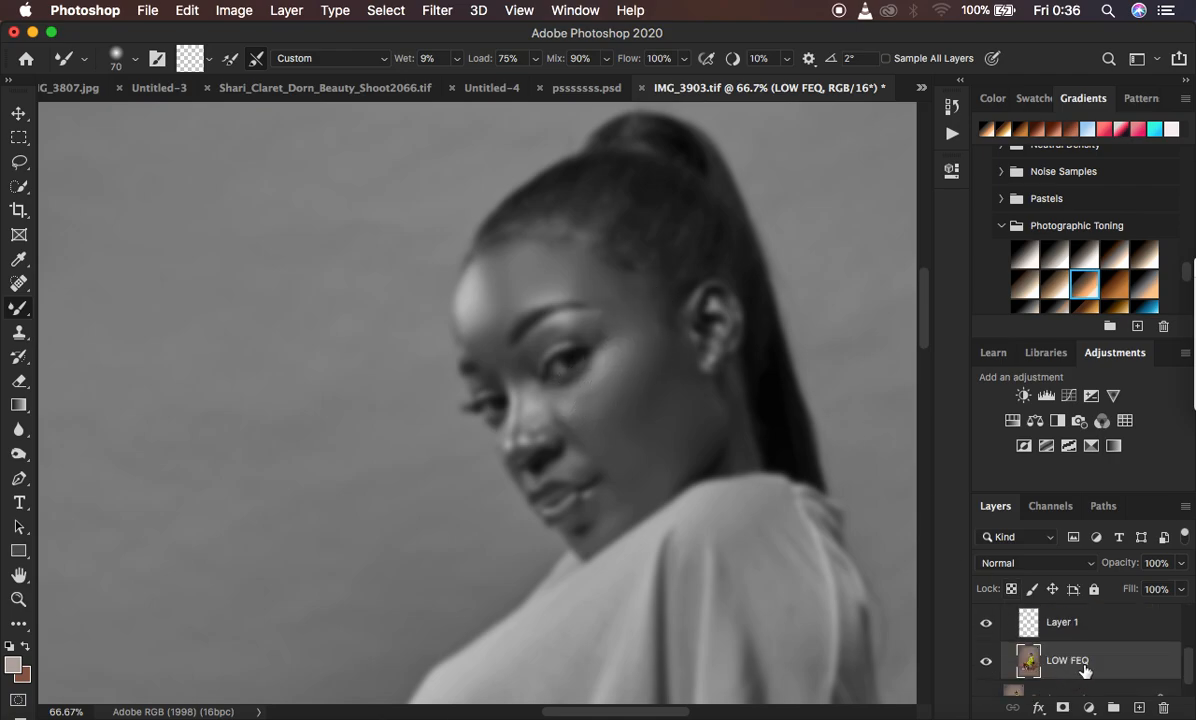
pyautogui.moveTo(652, 364); pyautogui.dragTo(641, 391)
pyautogui.moveTo(631, 306); pyautogui.dragTo(590, 274)
# Step: Hide the Black & White 1 adjustment layer and touch up the cheek and upper forehead with short blending strokes
pyautogui.scroll(3, 1104, 641)
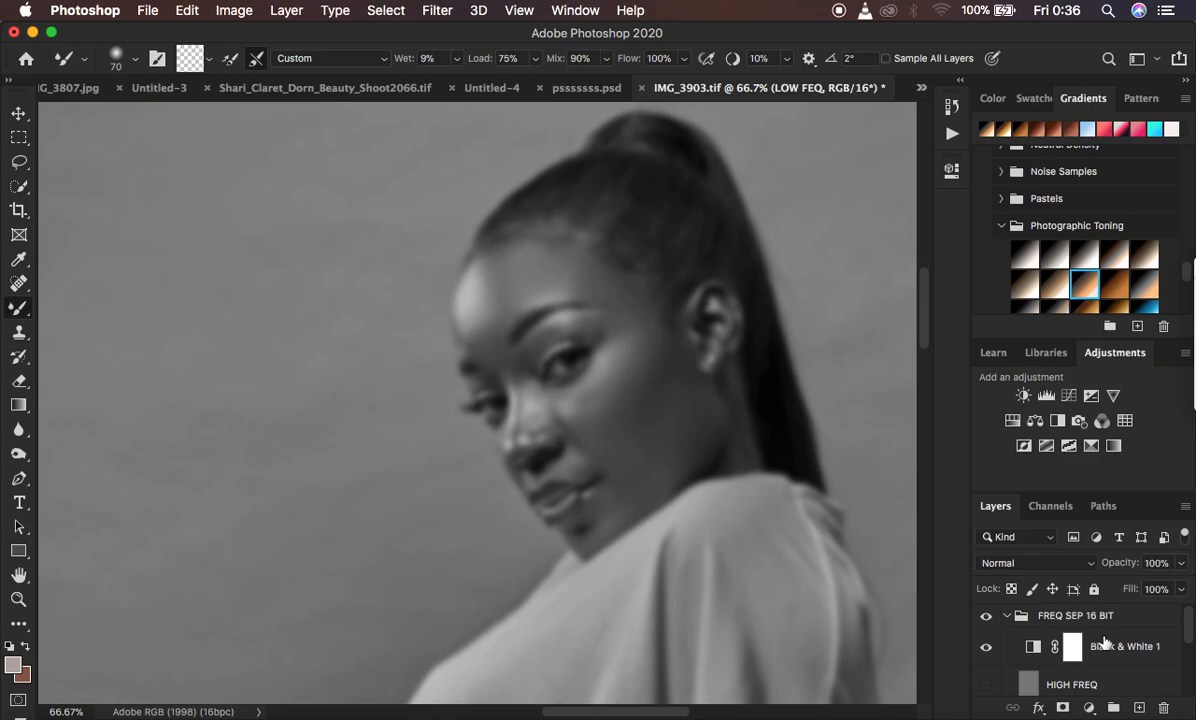
pyautogui.click(986, 648)
pyautogui.moveTo(636, 376); pyautogui.dragTo(627, 378)
pyautogui.moveTo(617, 285); pyautogui.dragTo(612, 290)
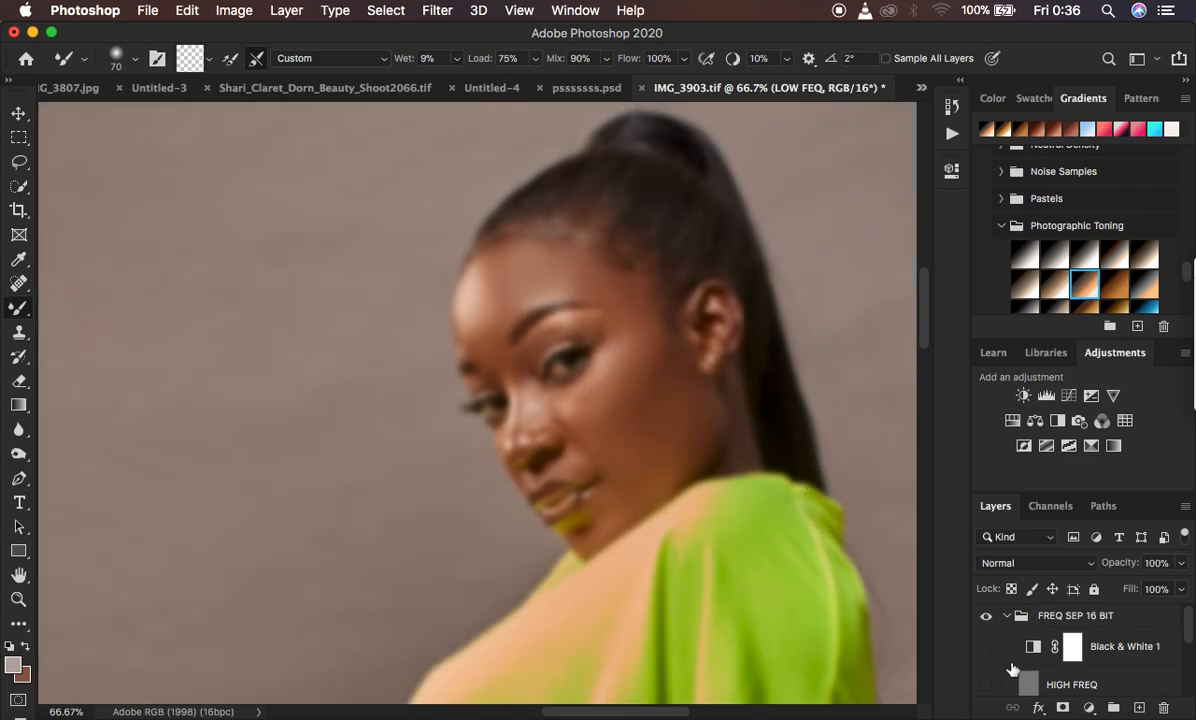
# Step: Check the face with the HIGH FREQ layer shown against the FREQ SEP 16 BIT group toggled off, and hide HIGH FREQ
pyautogui.click(986, 686)
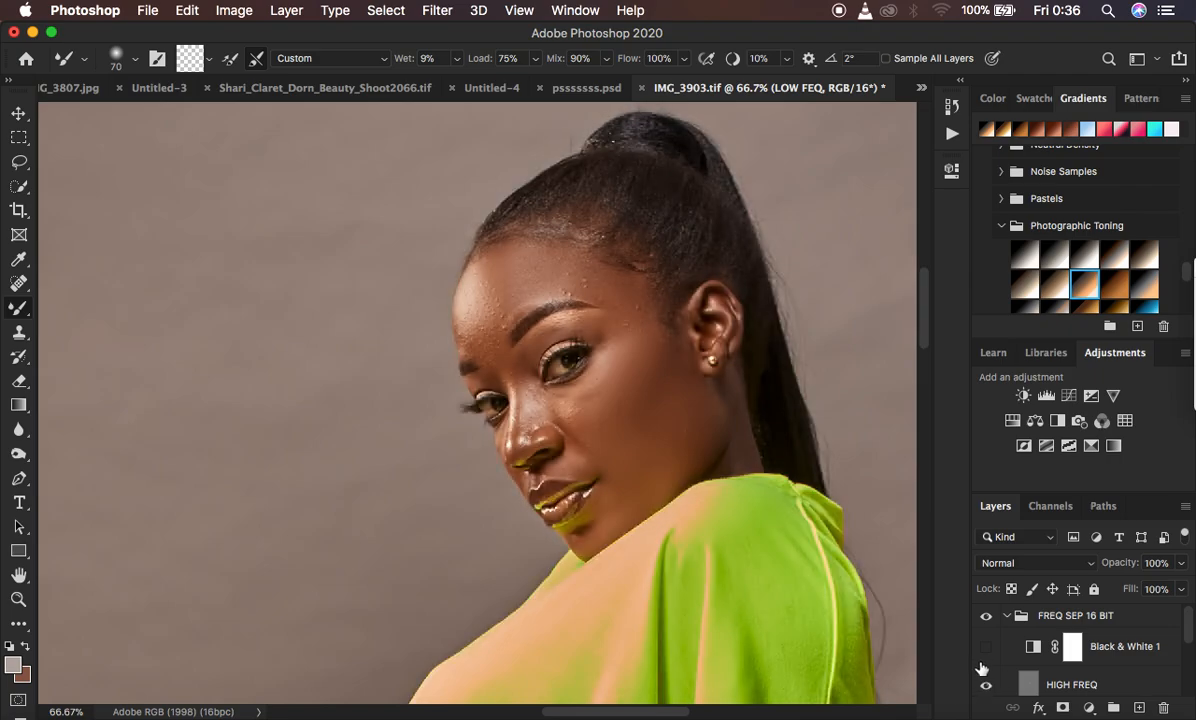
pyautogui.click(987, 618)
pyautogui.click(980, 688)
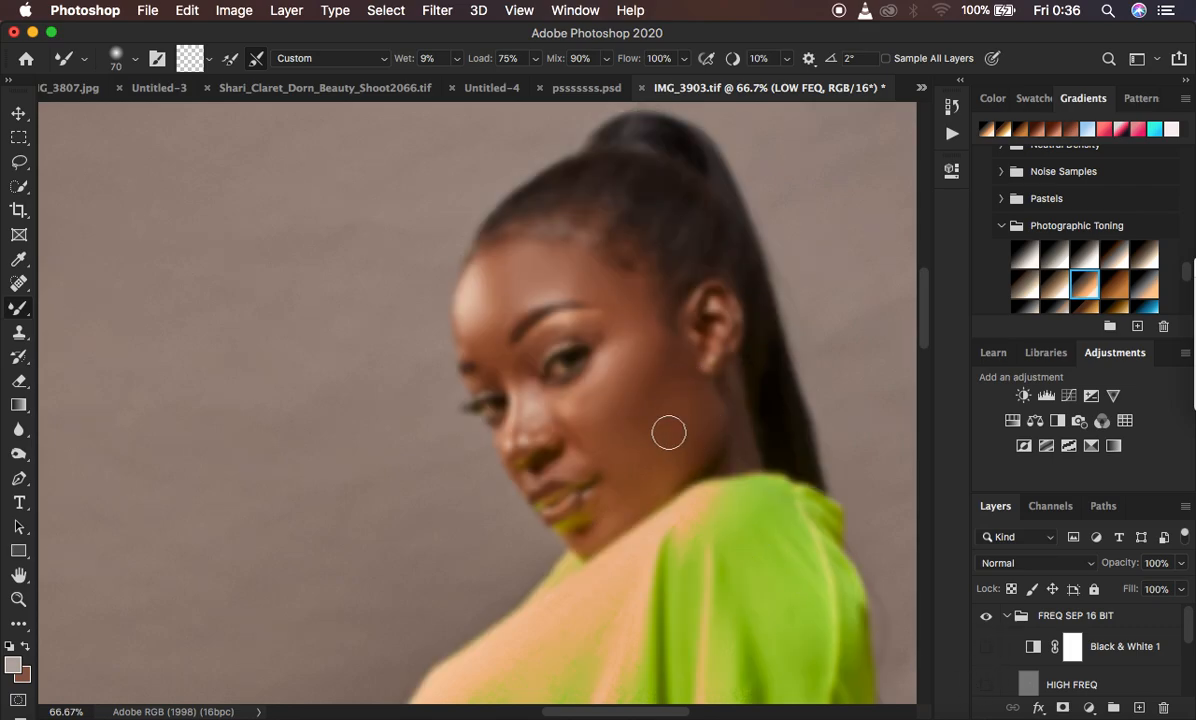
# Step: Blend the cheek, jaw, mouth-corner and nose-bridge tones on the LOW FEQ layer with a Mixer Brush reduced to 50 and 40 px
pyautogui.moveTo(590, 417)
pyautogui.mouseDown()
pyautogui.moveTo(566, 410)
pyautogui.moveTo(600, 390)
pyautogui.mouseUp()
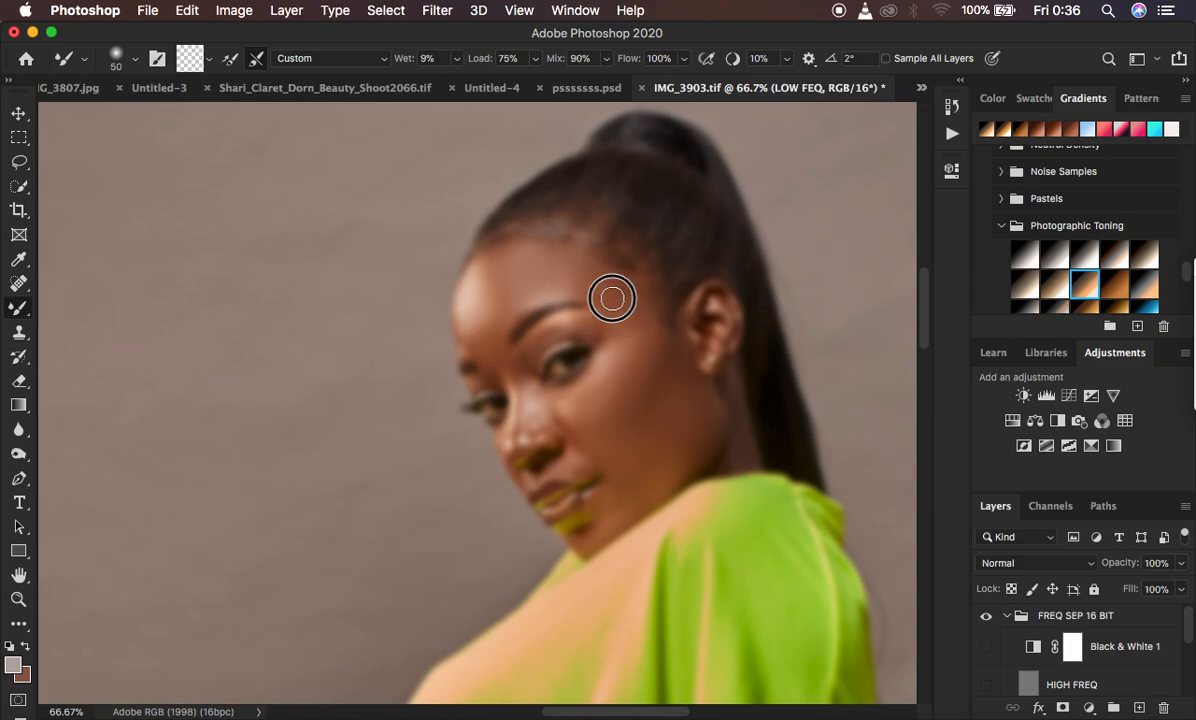
pyautogui.moveTo(632, 423)
pyautogui.mouseDown()
pyautogui.moveTo(600, 440)
pyautogui.moveTo(615, 410)
pyautogui.moveTo(661, 446)
pyautogui.moveTo(616, 497)
pyautogui.mouseUp()
pyautogui.press('[')
pyautogui.moveTo(570, 462); pyautogui.dragTo(588, 457)
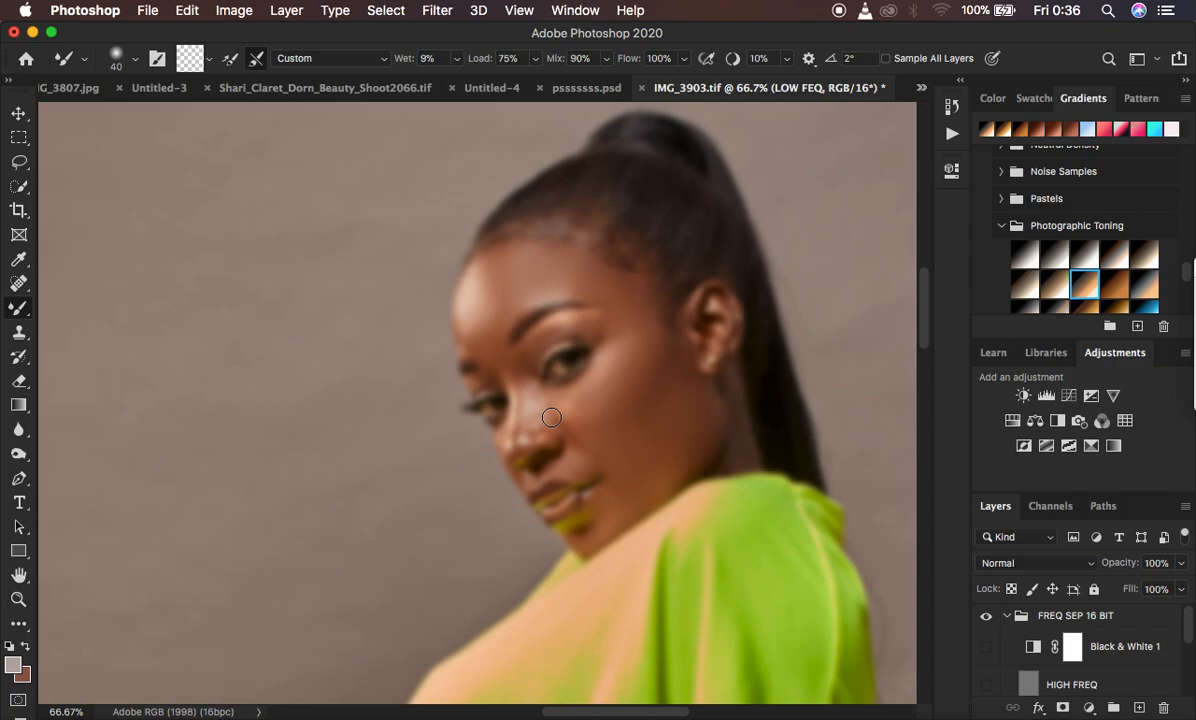
pyautogui.moveTo(525, 386)
pyautogui.mouseDown()
pyautogui.moveTo(524, 419)
pyautogui.moveTo(520, 389)
pyautogui.moveTo(536, 421)
pyautogui.moveTo(538, 402)
pyautogui.moveTo(571, 388)
pyautogui.moveTo(555, 414)
pyautogui.moveTo(521, 381)
pyautogui.mouseUp()
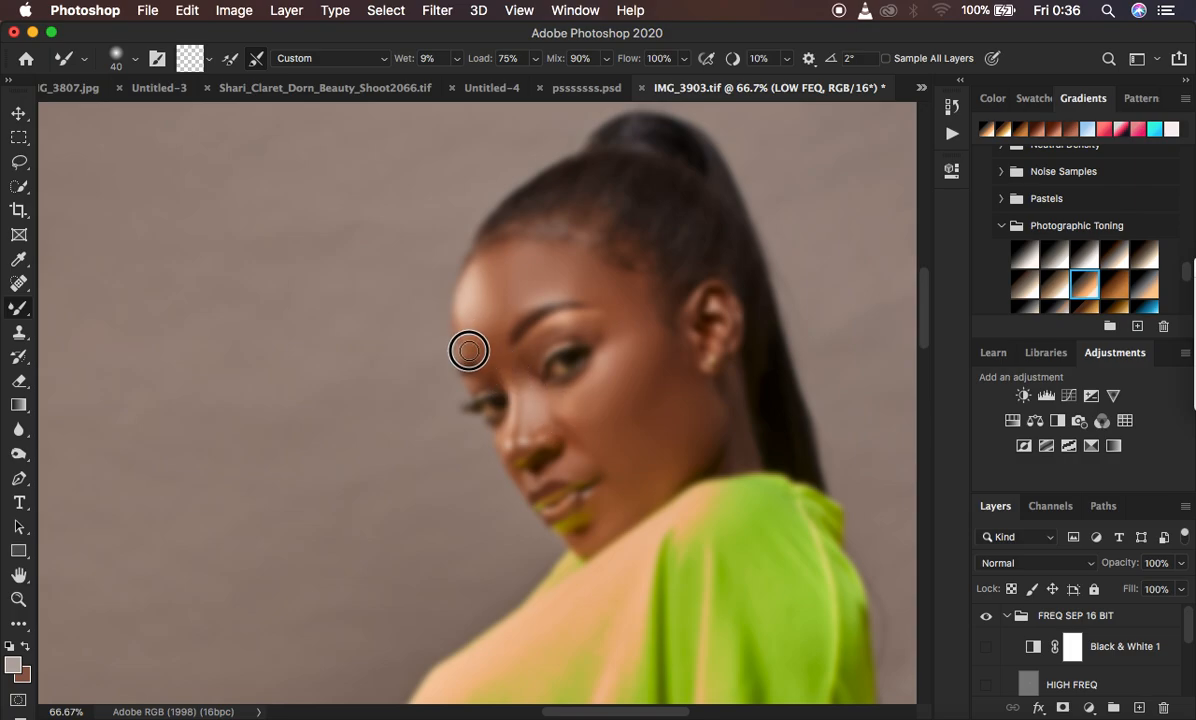
# Step: Blend the outer eye, temple, cheek, jawline, forehead and neck tones on the LOW FEQ layer with the 40 px Mixer Brush
pyautogui.moveTo(587, 328); pyautogui.dragTo(595, 331)
pyautogui.moveTo(623, 291); pyautogui.dragTo(613, 297)
pyautogui.moveTo(620, 350); pyautogui.dragTo(603, 376)
pyautogui.moveTo(636, 320)
pyautogui.mouseDown()
pyautogui.moveTo(617, 400)
pyautogui.moveTo(663, 380)
pyautogui.mouseUp()
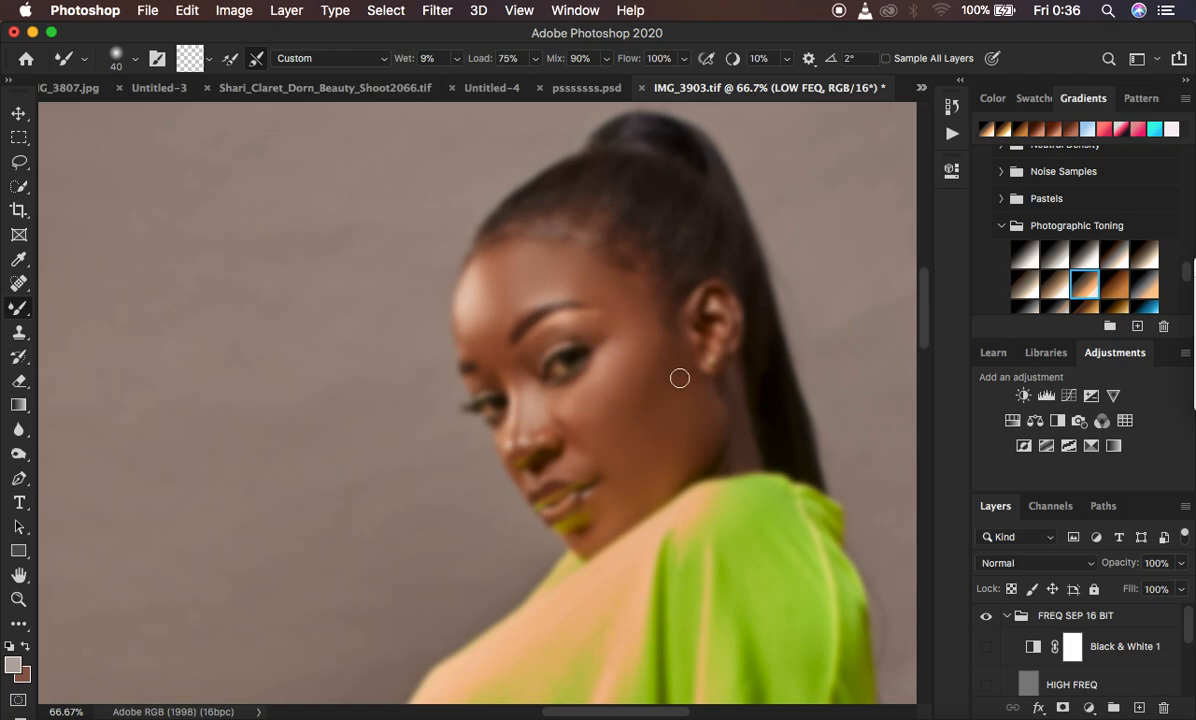
pyautogui.moveTo(630, 471)
pyautogui.mouseDown()
pyautogui.moveTo(628, 483)
pyautogui.moveTo(574, 457)
pyautogui.mouseUp()
pyautogui.moveTo(488, 340); pyautogui.dragTo(511, 307)
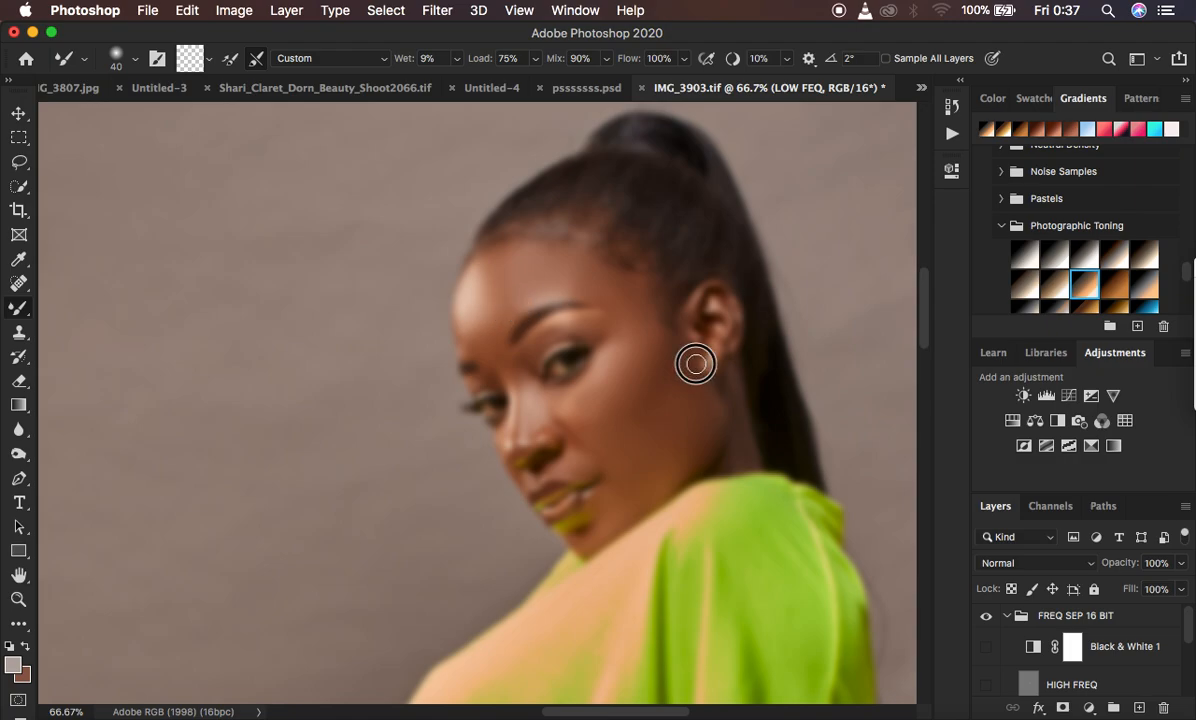
pyautogui.moveTo(737, 411); pyautogui.dragTo(735, 463)
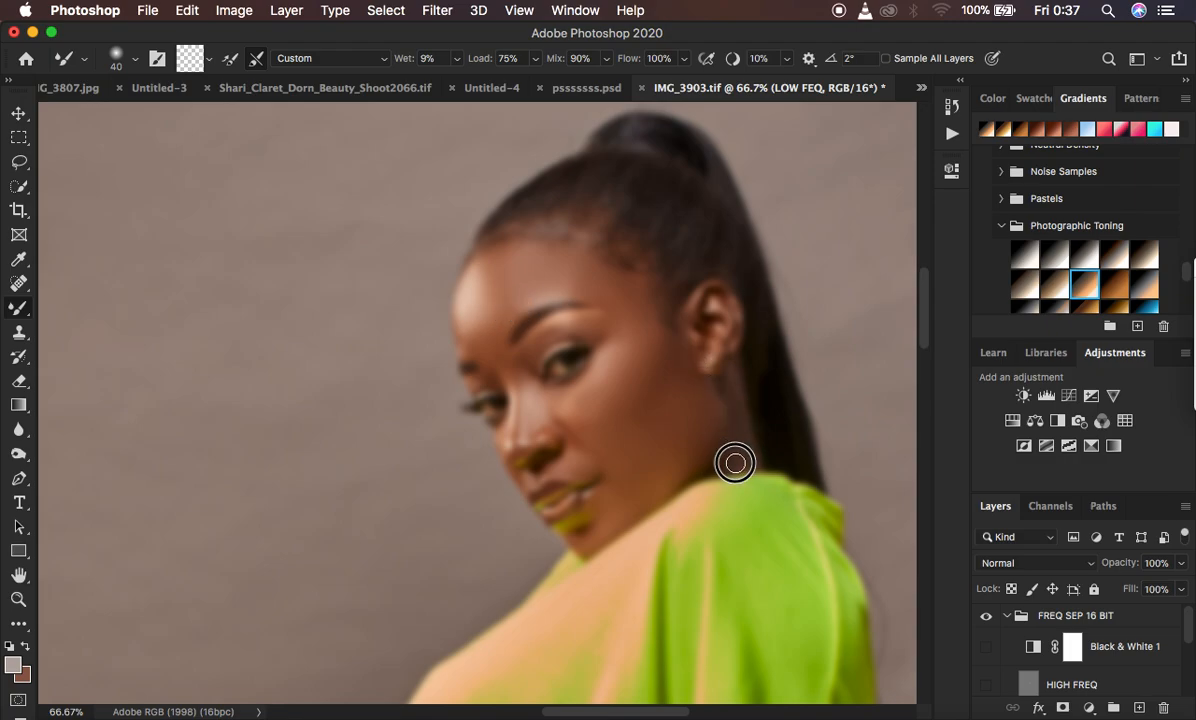
# Step: Show the HIGH FREQ layer and toggle the FREQ SEP 16 BIT group to compare the face before and after retouching
pyautogui.click(987, 684)
pyautogui.click(987, 619)
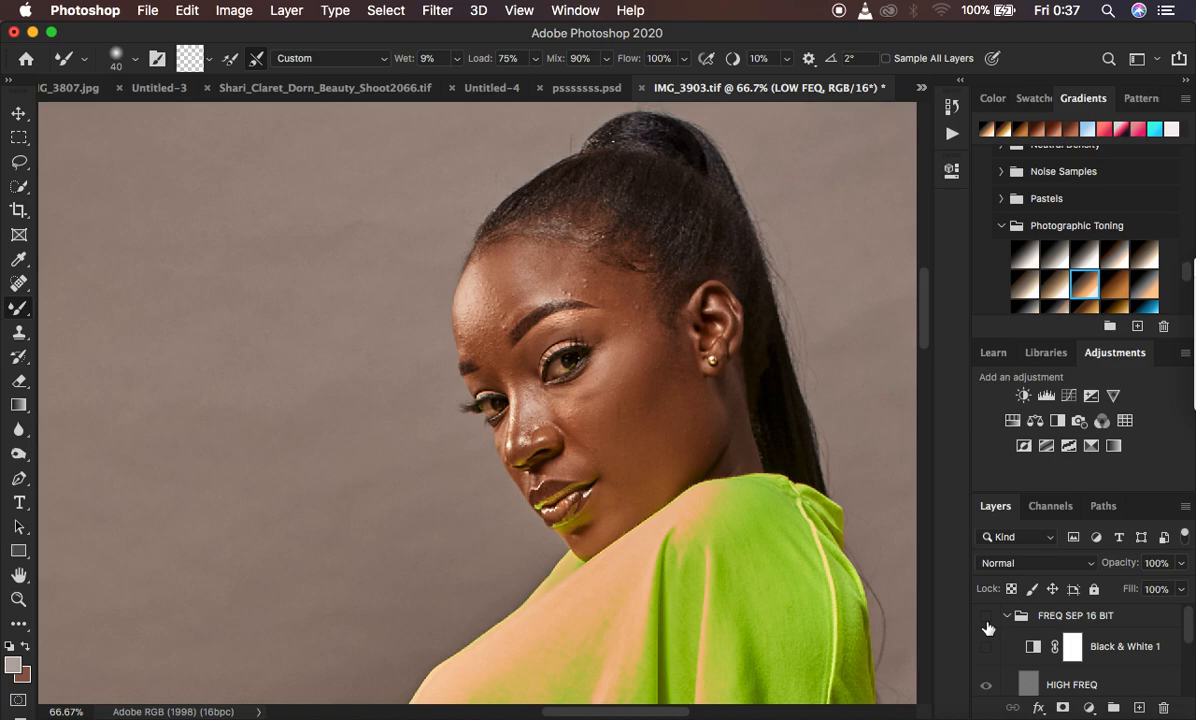
pyautogui.click(987, 619)
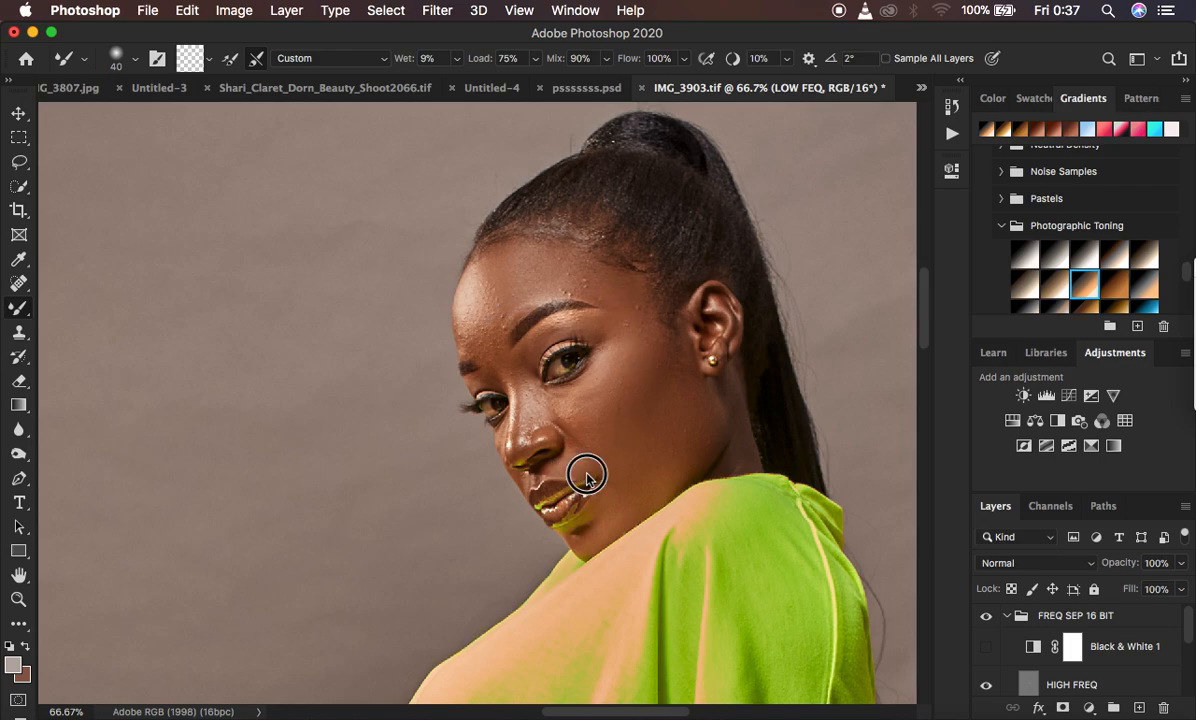
# Step: Hide the HIGH FREQ layer and blend the forearm and hand skin tones with a 50 px Mixer Brush
pyautogui.scroll(-15, 661, 499)
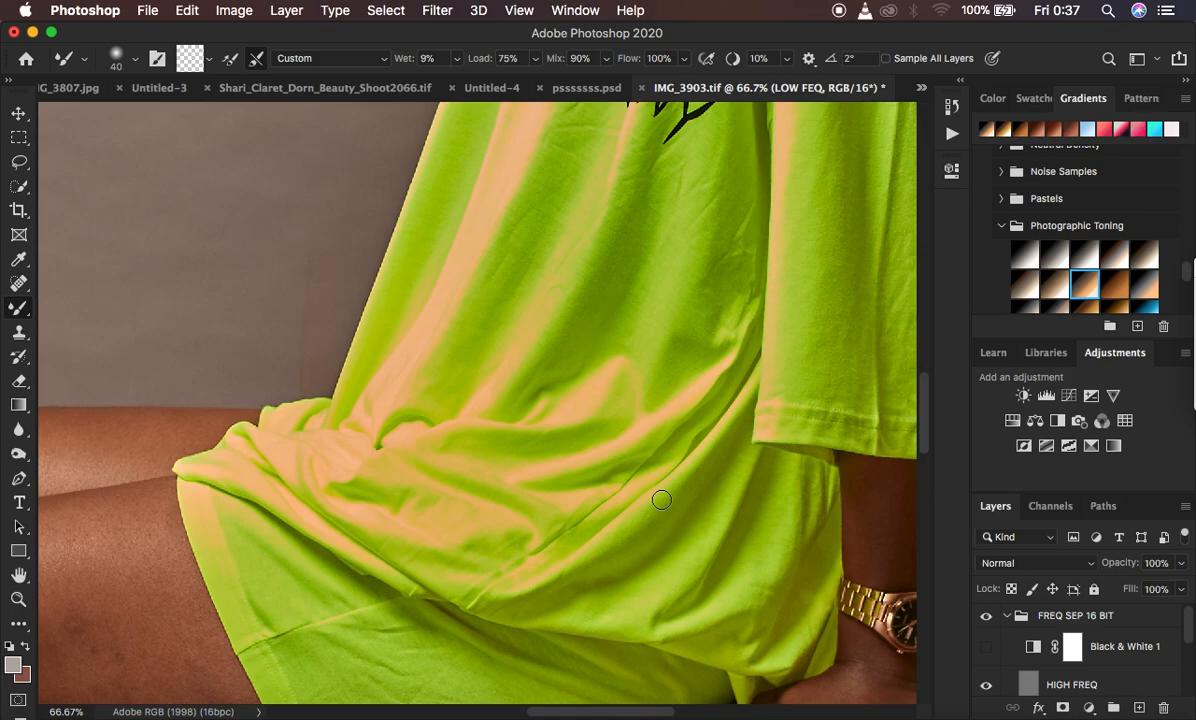
pyautogui.hscroll(10, 661, 499)
pyautogui.scroll(-3, 661, 499)
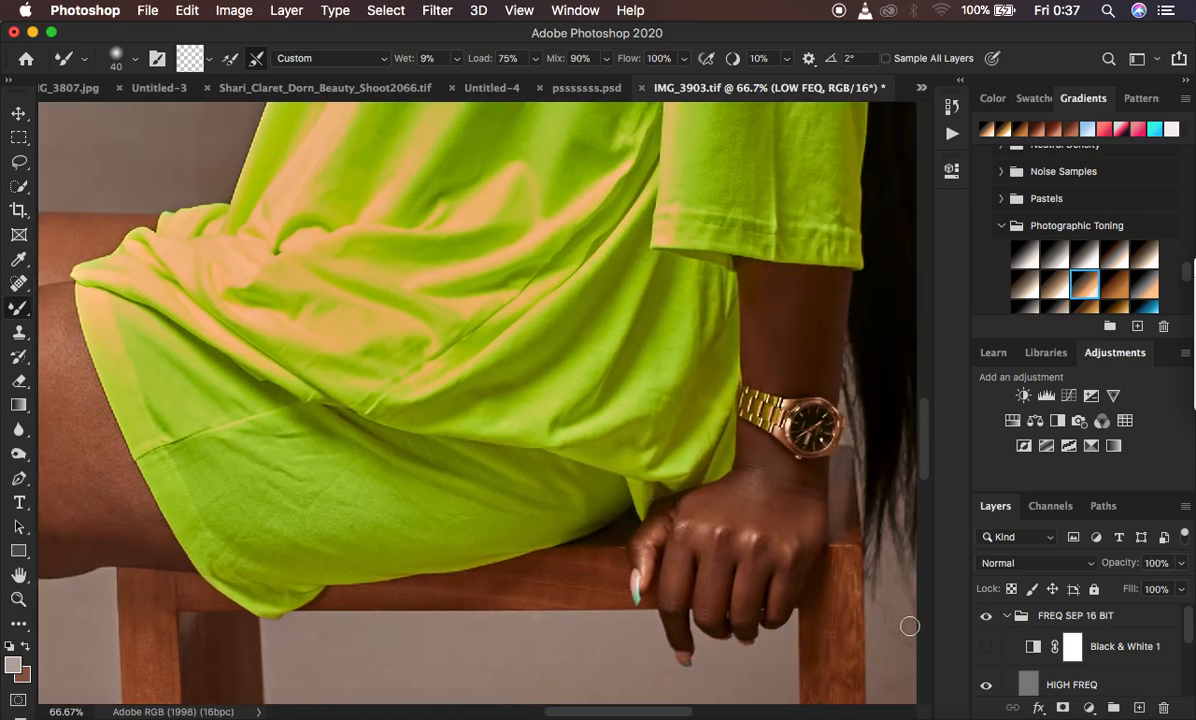
pyautogui.click(985, 688)
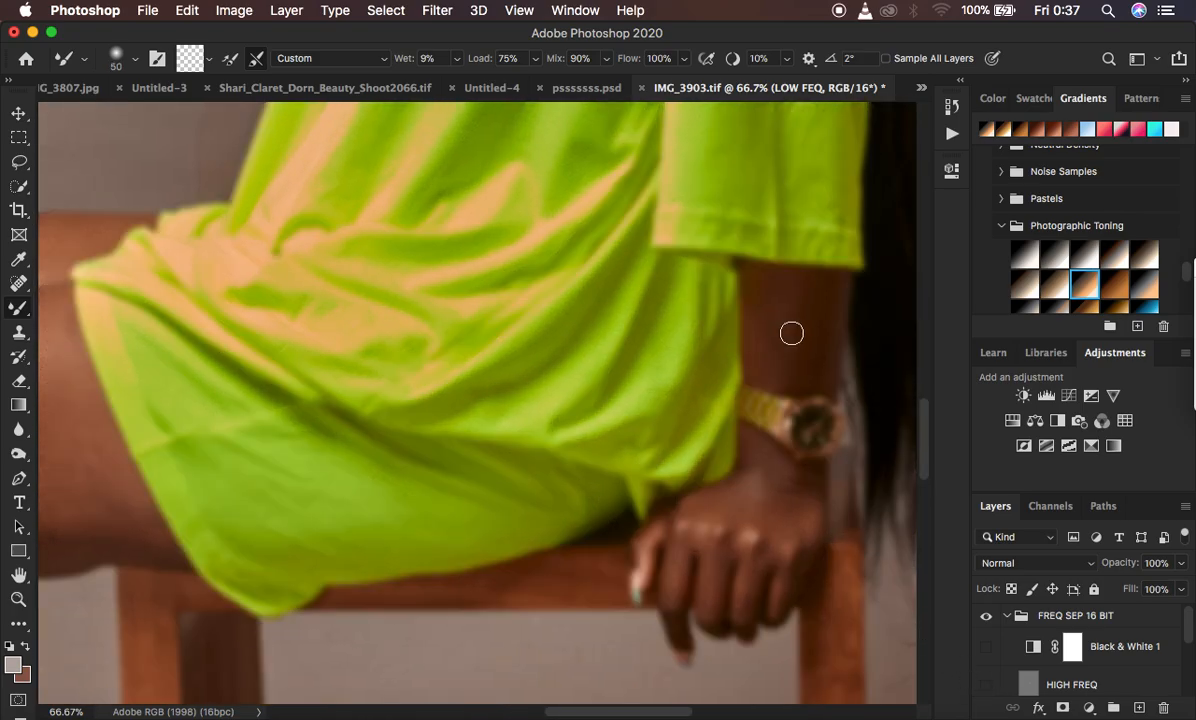
pyautogui.moveTo(802, 342)
pyautogui.mouseDown()
pyautogui.moveTo(818, 358)
pyautogui.moveTo(810, 332)
pyautogui.moveTo(820, 336)
pyautogui.moveTo(763, 299)
pyautogui.moveTo(789, 365)
pyautogui.moveTo(809, 299)
pyautogui.moveTo(801, 352)
pyautogui.moveTo(785, 360)
pyautogui.mouseUp()
pyautogui.moveTo(758, 477)
pyautogui.mouseDown()
pyautogui.moveTo(771, 501)
pyautogui.moveTo(790, 497)
pyautogui.moveTo(750, 489)
pyautogui.moveTo(681, 563)
pyautogui.moveTo(715, 566)
pyautogui.moveTo(712, 601)
pyautogui.moveTo(750, 593)
pyautogui.moveTo(782, 514)
pyautogui.moveTo(735, 470)
pyautogui.mouseUp()
# Step: Blend the dark patches across the middle of the front thigh with the Mixer Brush enlarged to 100 px
pyautogui.hscroll(-10, 378, 493)
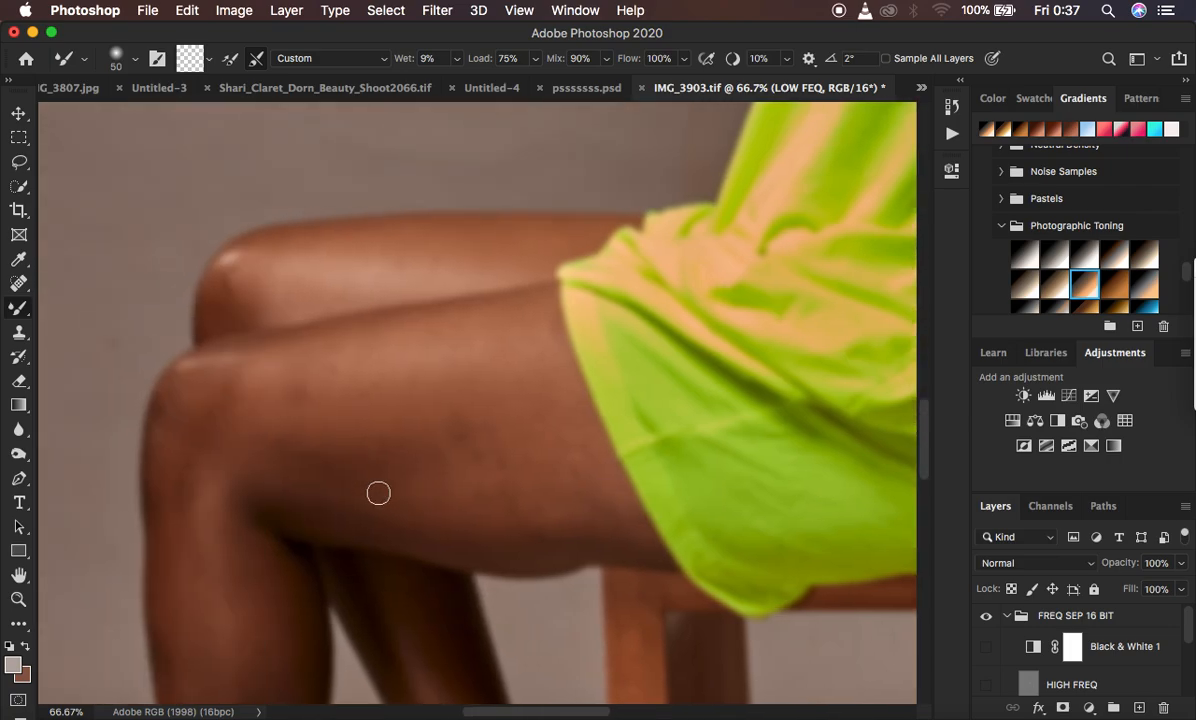
pyautogui.press(']')
pyautogui.moveTo(475, 434)
pyautogui.mouseDown()
pyautogui.moveTo(406, 446)
pyautogui.moveTo(446, 435)
pyautogui.moveTo(414, 448)
pyautogui.moveTo(414, 470)
pyautogui.moveTo(312, 467)
pyautogui.moveTo(440, 475)
pyautogui.moveTo(553, 507)
pyautogui.moveTo(368, 483)
pyautogui.moveTo(323, 459)
pyautogui.moveTo(398, 467)
pyautogui.moveTo(457, 491)
pyautogui.moveTo(601, 507)
pyautogui.moveTo(579, 456)
pyautogui.moveTo(531, 419)
pyautogui.moveTo(547, 453)
pyautogui.moveTo(617, 502)
pyautogui.moveTo(483, 534)
pyautogui.moveTo(437, 519)
pyautogui.moveTo(406, 467)
pyautogui.moveTo(280, 454)
pyautogui.moveTo(483, 449)
pyautogui.moveTo(518, 435)
pyautogui.moveTo(563, 478)
pyautogui.moveTo(566, 502)
pyautogui.moveTo(603, 507)
pyautogui.moveTo(443, 515)
pyautogui.moveTo(368, 476)
pyautogui.mouseUp()
pyautogui.moveTo(498, 358)
pyautogui.mouseDown()
pyautogui.moveTo(328, 376)
pyautogui.moveTo(515, 360)
pyautogui.moveTo(497, 369)
pyautogui.moveTo(534, 406)
pyautogui.moveTo(510, 385)
pyautogui.mouseUp()
# Step: Smooth the front thigh on the LOW FEQ layer from its upper edge and knee to the underside near the dress hem
pyautogui.scroll(-2, 1088, 665)
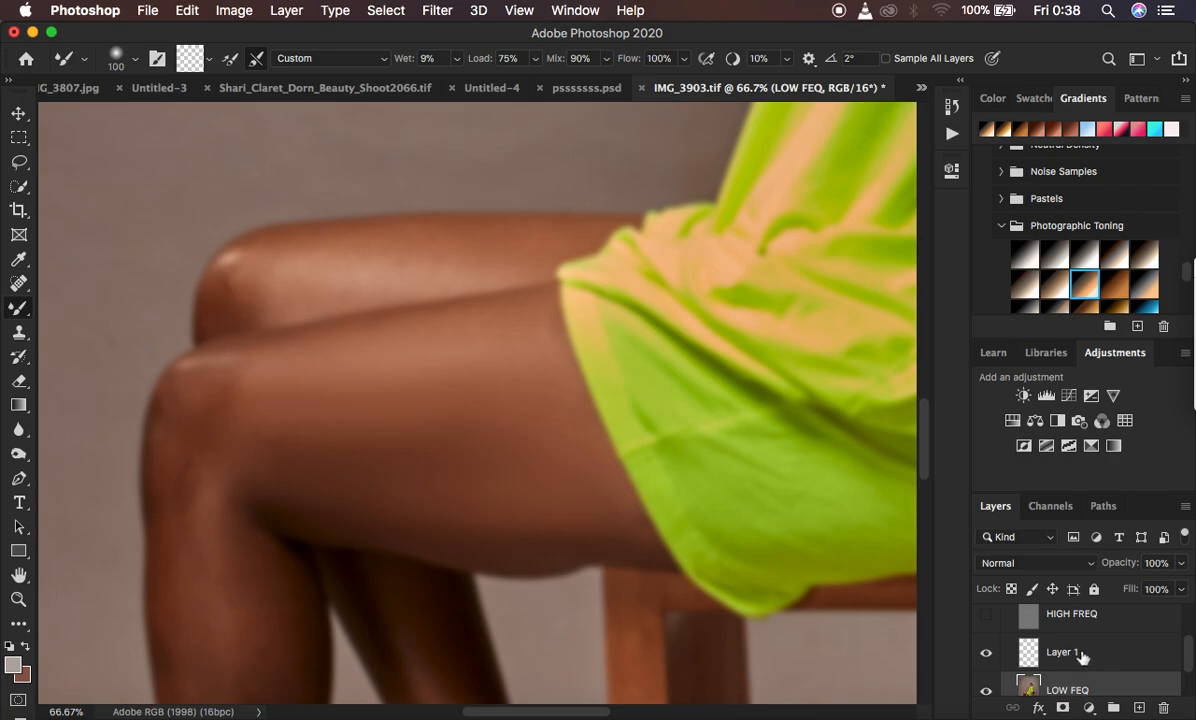
pyautogui.moveTo(527, 335); pyautogui.dragTo(504, 324)
pyautogui.moveTo(400, 333); pyautogui.dragTo(232, 364)
pyautogui.moveTo(306, 376); pyautogui.dragTo(212, 424)
pyautogui.moveTo(314, 401)
pyautogui.mouseDown()
pyautogui.moveTo(254, 403)
pyautogui.moveTo(268, 431)
pyautogui.mouseUp()
pyautogui.moveTo(496, 438); pyautogui.dragTo(499, 442)
pyautogui.moveTo(566, 459); pyautogui.dragTo(612, 502)
pyautogui.moveTo(560, 534)
pyautogui.mouseDown()
pyautogui.moveTo(610, 532)
pyautogui.moveTo(609, 509)
pyautogui.mouseUp()
pyautogui.moveTo(570, 427); pyautogui.dragTo(563, 418)
# Step: Blend the front thigh's upper edge, the rear thigh and both knees with the Mixer Brush reduced to 80 px
pyautogui.moveTo(539, 326); pyautogui.dragTo(486, 326)
pyautogui.moveTo(330, 340); pyautogui.dragTo(314, 333)
pyautogui.moveTo(284, 265); pyautogui.dragTo(468, 272)
pyautogui.moveTo(384, 257)
pyautogui.mouseDown()
pyautogui.moveTo(535, 238)
pyautogui.moveTo(269, 248)
pyautogui.moveTo(293, 268)
pyautogui.moveTo(234, 289)
pyautogui.moveTo(242, 300)
pyautogui.moveTo(298, 298)
pyautogui.moveTo(251, 310)
pyautogui.moveTo(243, 286)
pyautogui.moveTo(286, 270)
pyautogui.moveTo(372, 271)
pyautogui.moveTo(349, 241)
pyautogui.moveTo(567, 242)
pyautogui.mouseUp()
pyautogui.moveTo(307, 258)
pyautogui.mouseDown()
pyautogui.moveTo(270, 251)
pyautogui.moveTo(262, 278)
pyautogui.moveTo(240, 272)
pyautogui.moveTo(238, 298)
pyautogui.mouseUp()
pyautogui.moveTo(222, 388)
pyautogui.mouseDown()
pyautogui.moveTo(205, 403)
pyautogui.moveTo(168, 405)
pyautogui.moveTo(162, 392)
pyautogui.mouseUp()
pyautogui.moveTo(214, 434)
pyautogui.mouseDown()
pyautogui.moveTo(195, 465)
pyautogui.moveTo(206, 475)
pyautogui.moveTo(172, 413)
pyautogui.mouseUp()
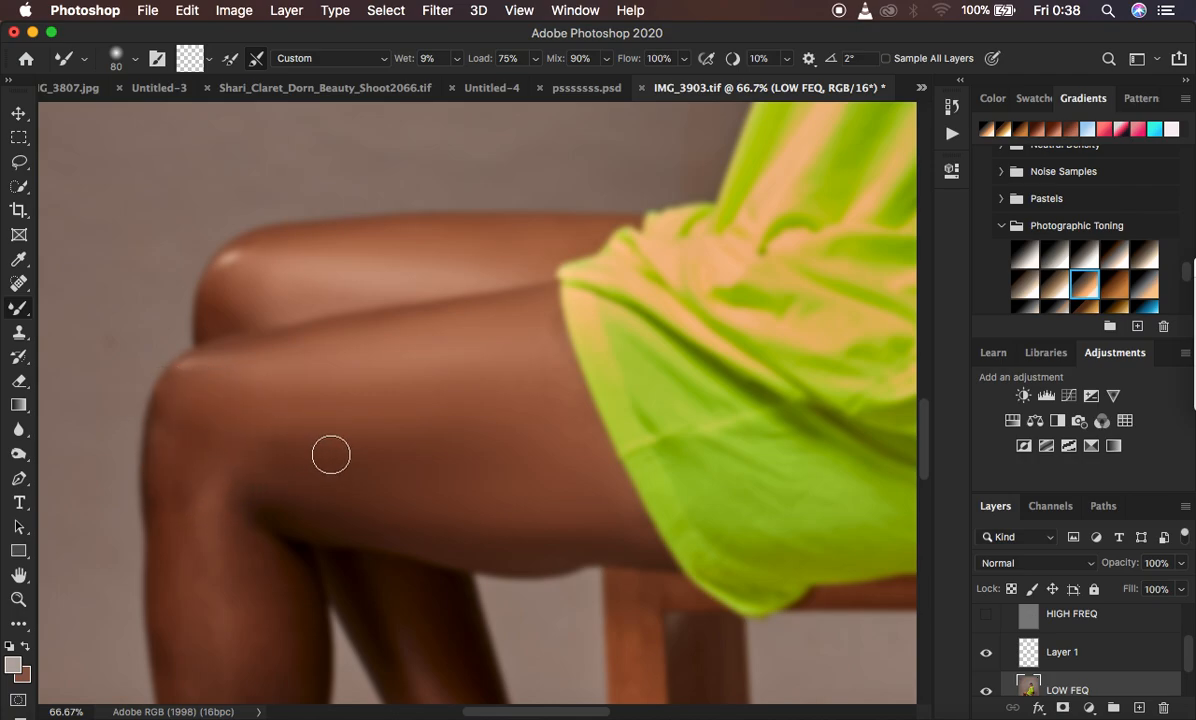
# Step: Compare the legs before and after by toggling the FREQ SEP 16 BIT group with HIGH FREQ shown, and hide HIGH FREQ
pyautogui.click(986, 615)
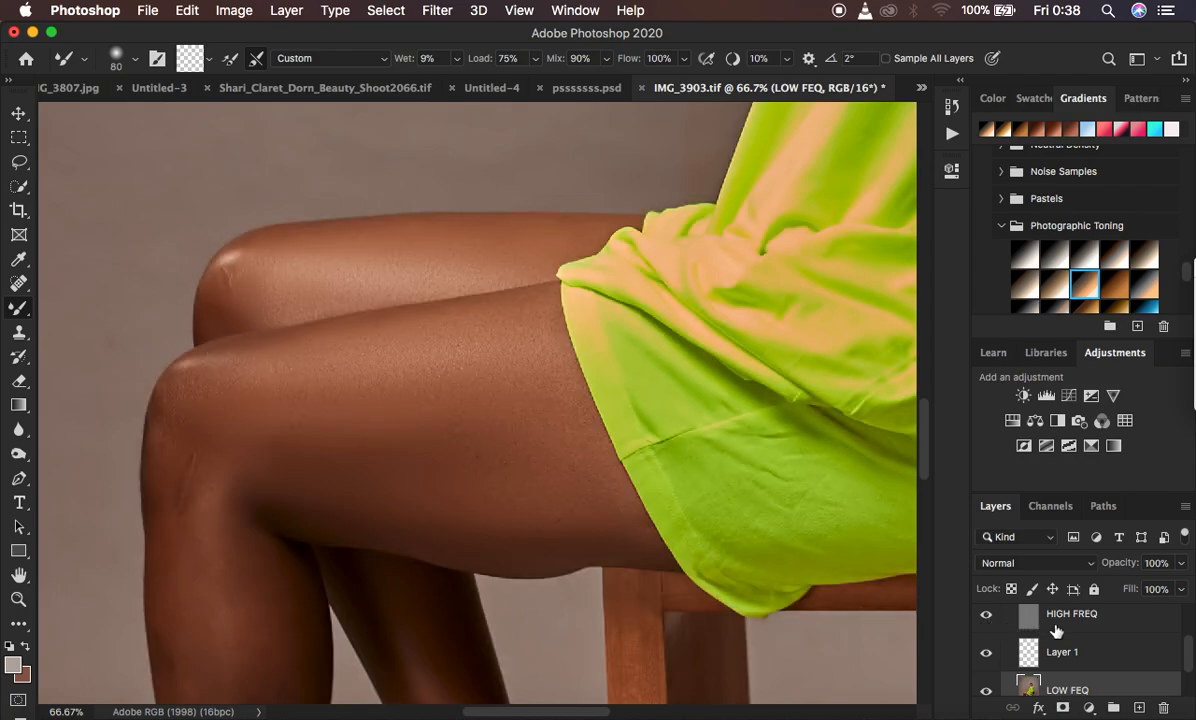
pyautogui.scroll(2, 1085, 638)
pyautogui.click(985, 615)
pyautogui.click(985, 615)
pyautogui.click(986, 617)
pyautogui.click(987, 686)
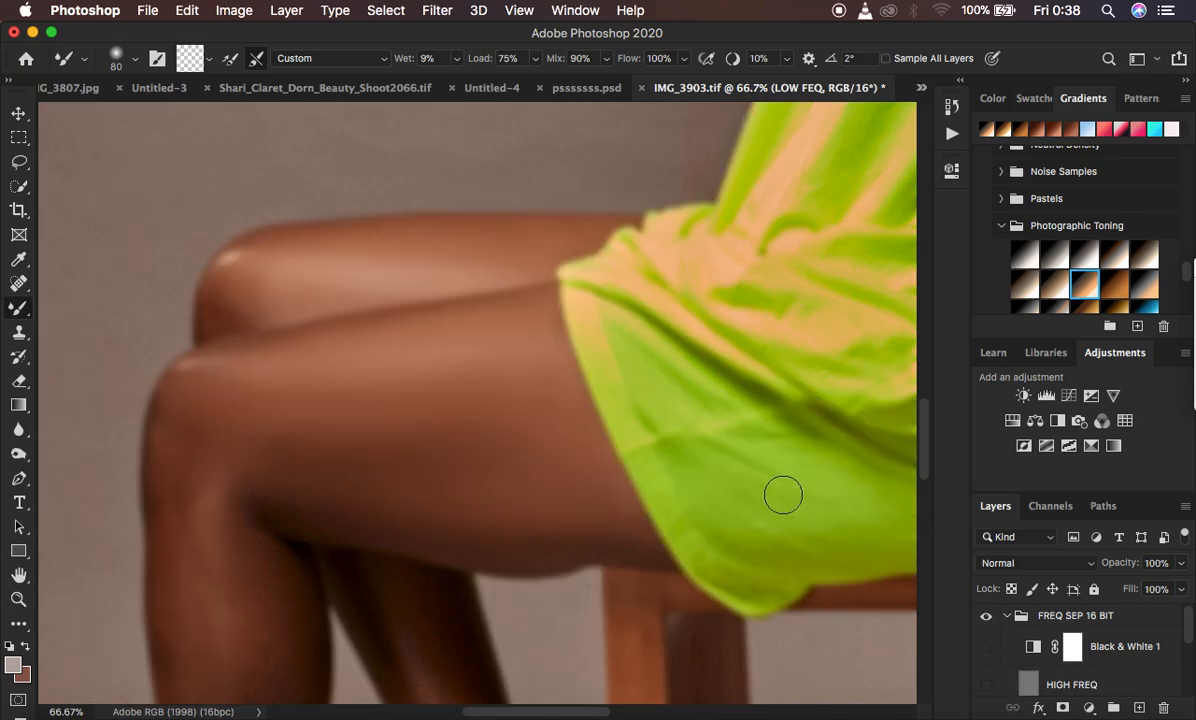
# Step: Blend the rear thigh and knee tones and touch up the front thigh with the 80 px Mixer Brush
pyautogui.moveTo(518, 270)
pyautogui.mouseDown()
pyautogui.moveTo(582, 234)
pyautogui.moveTo(538, 239)
pyautogui.mouseUp()
pyautogui.moveTo(392, 254)
pyautogui.mouseDown()
pyautogui.moveTo(241, 291)
pyautogui.moveTo(216, 315)
pyautogui.mouseUp()
pyautogui.press('super+minus')
pyautogui.press('super+minus')
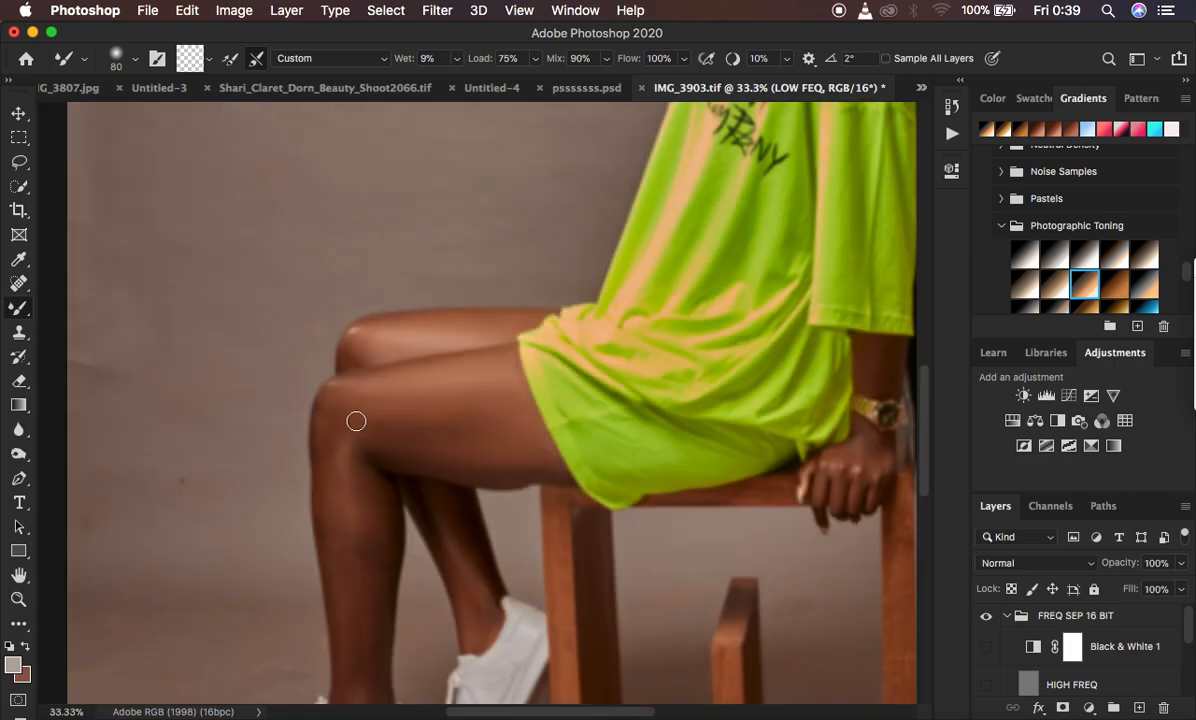
pyautogui.moveTo(453, 437)
pyautogui.mouseDown()
pyautogui.moveTo(388, 432)
pyautogui.moveTo(494, 431)
pyautogui.moveTo(504, 415)
pyautogui.moveTo(491, 444)
pyautogui.moveTo(503, 449)
pyautogui.moveTo(455, 452)
pyautogui.mouseUp()
# Step: Blend the front lower leg from knee to ankle on the LOW FEQ layer with a Mixer Brush of 175 and 150 px
pyautogui.scroll(-3, 476, 452)
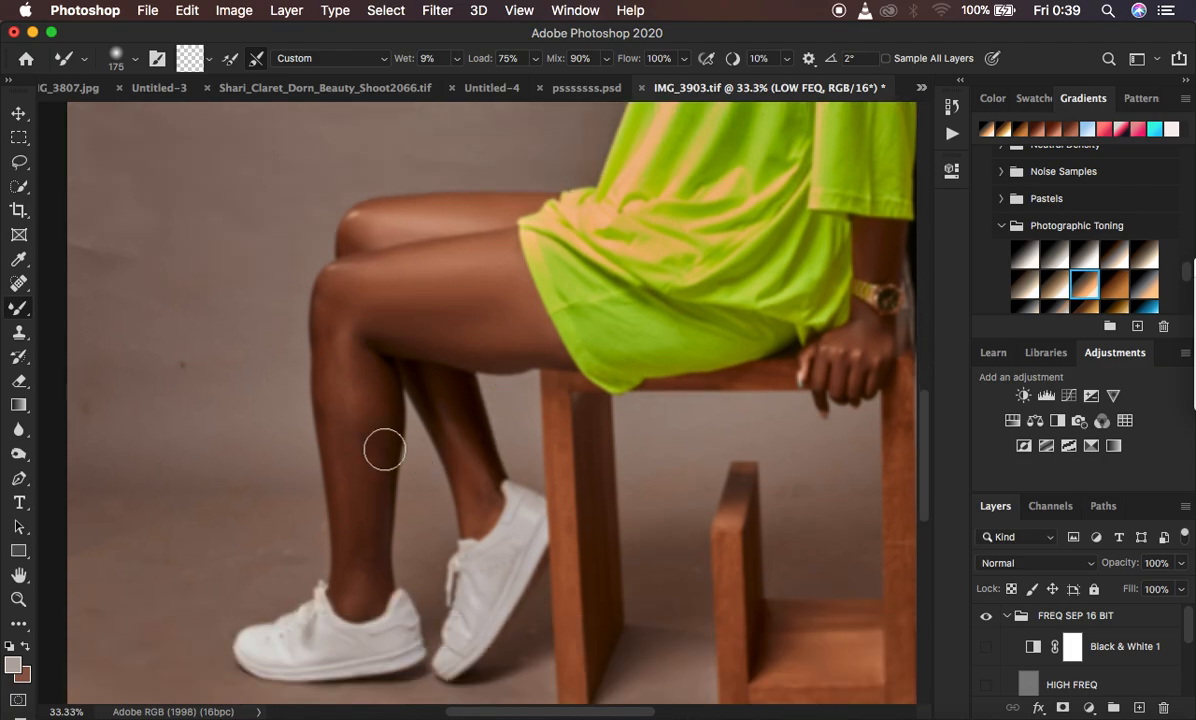
pyautogui.moveTo(373, 371)
pyautogui.mouseDown()
pyautogui.moveTo(385, 414)
pyautogui.moveTo(379, 466)
pyautogui.moveTo(373, 381)
pyautogui.moveTo(373, 470)
pyautogui.mouseUp()
pyautogui.moveTo(368, 394); pyautogui.dragTo(362, 556)
pyautogui.moveTo(370, 428)
pyautogui.mouseDown()
pyautogui.moveTo(379, 421)
pyautogui.moveTo(363, 347)
pyautogui.moveTo(339, 337)
pyautogui.moveTo(338, 386)
pyautogui.mouseUp()
pyautogui.press(']')
pyautogui.moveTo(332, 312); pyautogui.dragTo(340, 452)
pyautogui.moveTo(350, 510)
pyautogui.mouseDown()
pyautogui.moveTo(347, 449)
pyautogui.moveTo(355, 547)
pyautogui.moveTo(353, 530)
pyautogui.mouseUp()
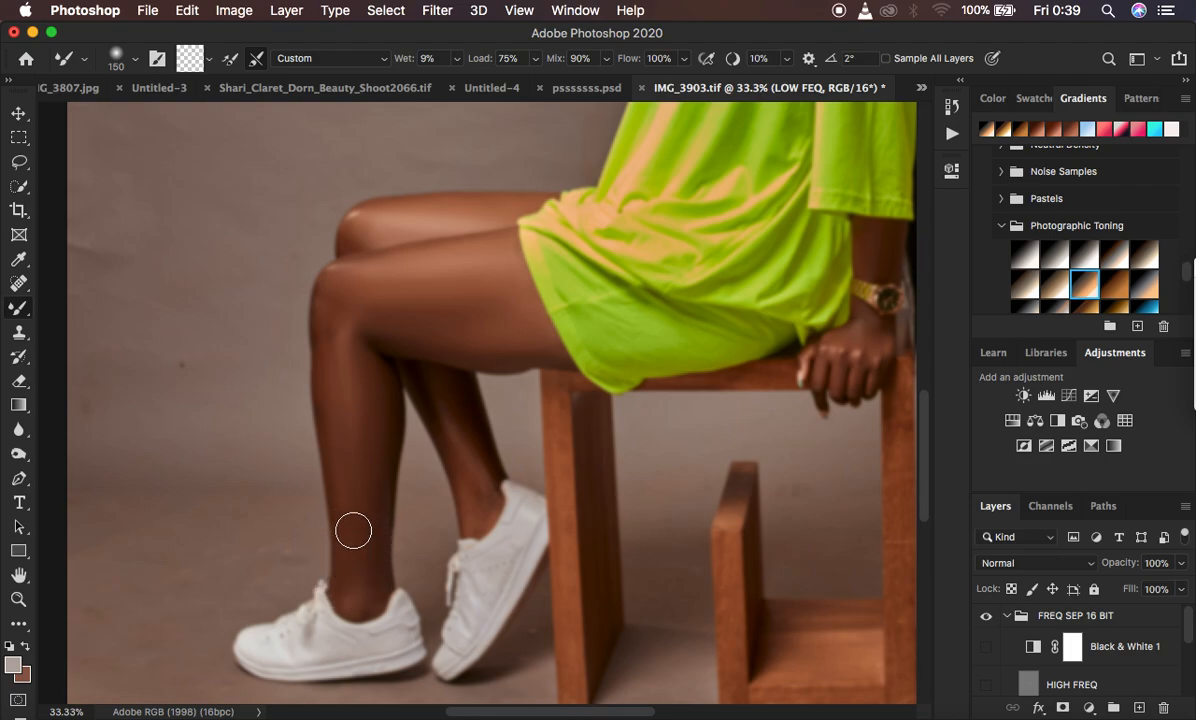
# Step: Even out the front knee, shin and thigh and the rear leg with further Mixer Brush strokes, reducing the brush to 125 px
pyautogui.moveTo(336, 344)
pyautogui.mouseDown()
pyautogui.moveTo(345, 280)
pyautogui.moveTo(326, 299)
pyautogui.moveTo(331, 432)
pyautogui.moveTo(371, 385)
pyautogui.mouseUp()
pyautogui.moveTo(445, 394)
pyautogui.mouseDown()
pyautogui.moveTo(482, 513)
pyautogui.moveTo(445, 415)
pyautogui.mouseUp()
pyautogui.moveTo(405, 297)
pyautogui.mouseDown()
pyautogui.moveTo(365, 294)
pyautogui.moveTo(392, 278)
pyautogui.mouseUp()
pyautogui.moveTo(475, 293)
pyautogui.mouseDown()
pyautogui.moveTo(515, 301)
pyautogui.moveTo(506, 329)
pyautogui.mouseUp()
pyautogui.moveTo(333, 311); pyautogui.dragTo(332, 344)
pyautogui.moveTo(352, 281)
pyautogui.mouseDown()
pyautogui.moveTo(326, 320)
pyautogui.moveTo(370, 360)
pyautogui.moveTo(350, 590)
pyautogui.moveTo(332, 532)
pyautogui.mouseUp()
pyautogui.moveTo(345, 430)
pyautogui.mouseDown()
pyautogui.moveTo(364, 390)
pyautogui.moveTo(339, 325)
pyautogui.moveTo(363, 277)
pyautogui.moveTo(342, 293)
pyautogui.moveTo(340, 270)
pyautogui.mouseUp()
pyautogui.moveTo(426, 269)
pyautogui.mouseDown()
pyautogui.moveTo(345, 255)
pyautogui.moveTo(400, 219)
pyautogui.moveTo(425, 222)
pyautogui.mouseUp()
pyautogui.moveTo(466, 470); pyautogui.dragTo(478, 506)
# Step: Show the HIGH FREQ layer and review the retouched skin across the whole image
pyautogui.click(987, 685)
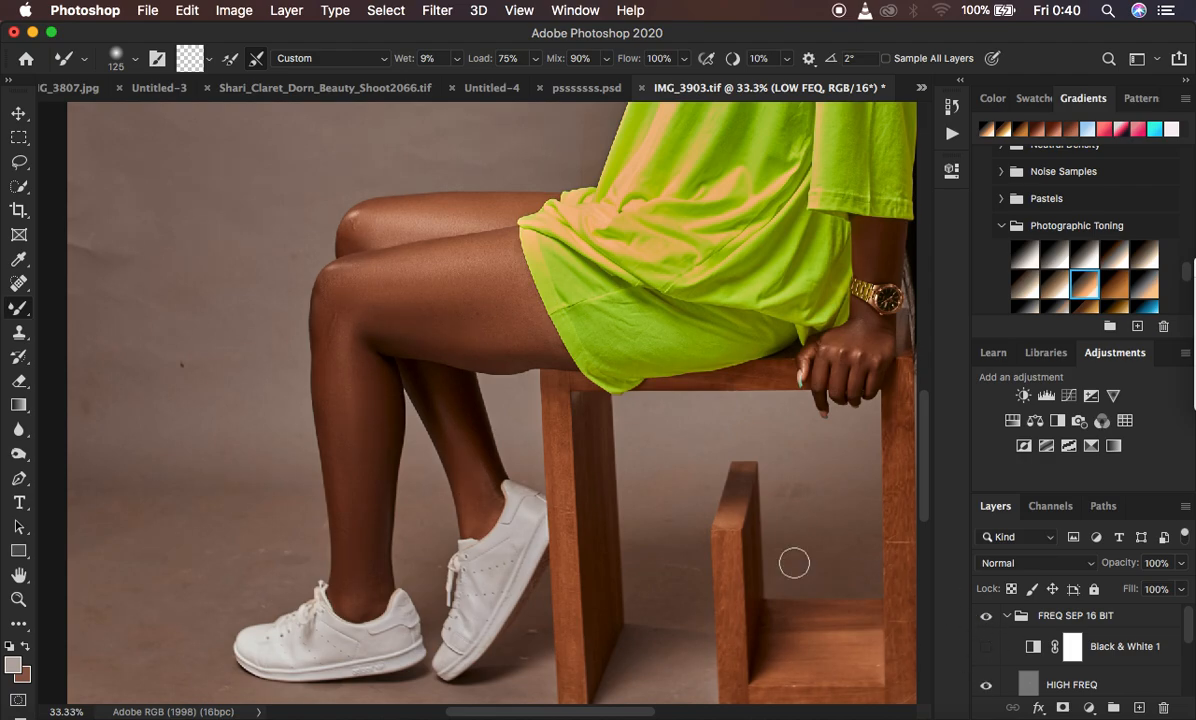
pyautogui.press('super+minus')
pyautogui.press('super+minus')
pyautogui.press('super+minus')
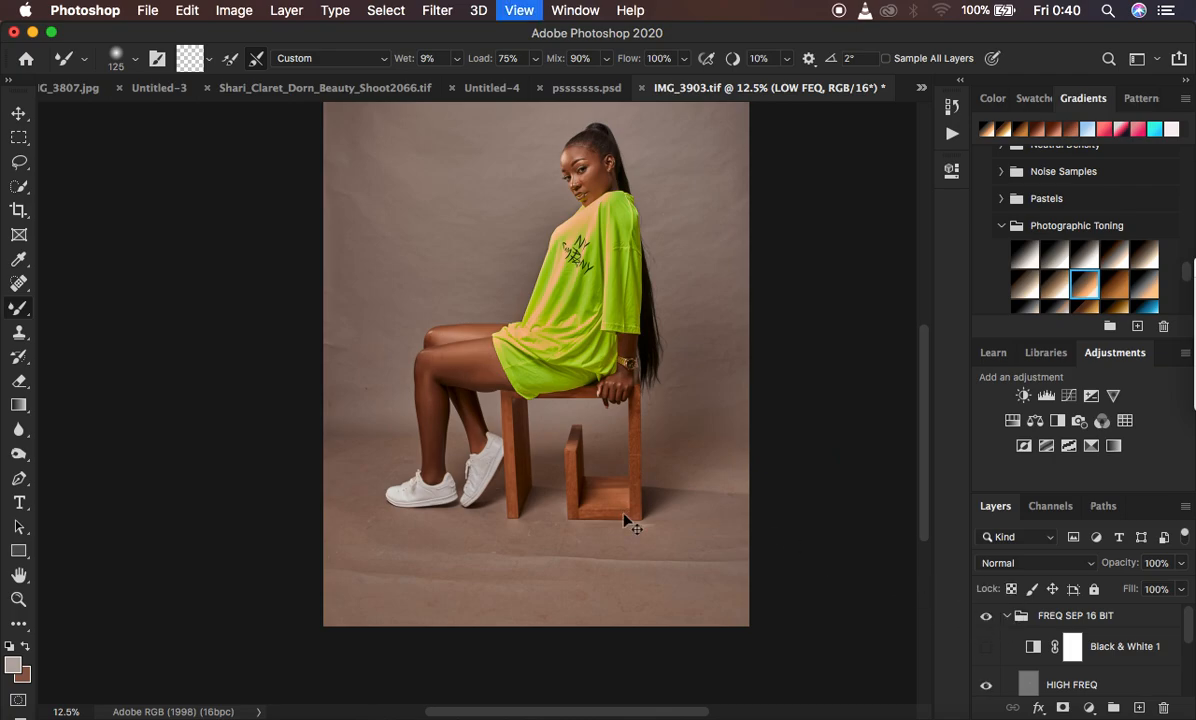
# Step: Touch up the front shin, knee and thigh tones on the LOW FEQ layer with a 175 px Mixer Brush
pyautogui.press('super+plus')
pyautogui.press('super+plus')
pyautogui.moveTo(382, 374); pyautogui.dragTo(378, 403)
pyautogui.moveTo(374, 340); pyautogui.dragTo(373, 368)
pyautogui.moveTo(498, 337)
pyautogui.mouseDown()
pyautogui.moveTo(481, 338)
pyautogui.moveTo(489, 331)
pyautogui.moveTo(450, 298)
pyautogui.mouseUp()
# Step: Select the lower part of the front thigh on the LOW FEQ layer using the Lasso tool with a 22 px feather
pyautogui.scroll(5, 775, 290)
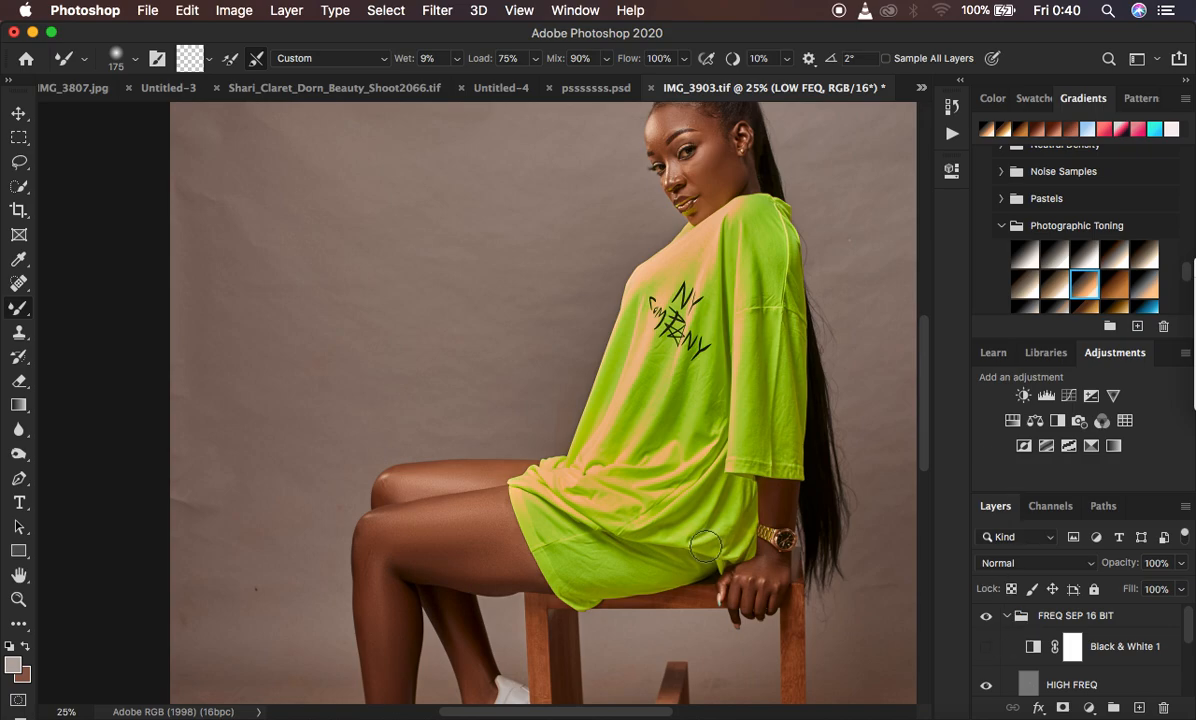
pyautogui.click(20, 164)
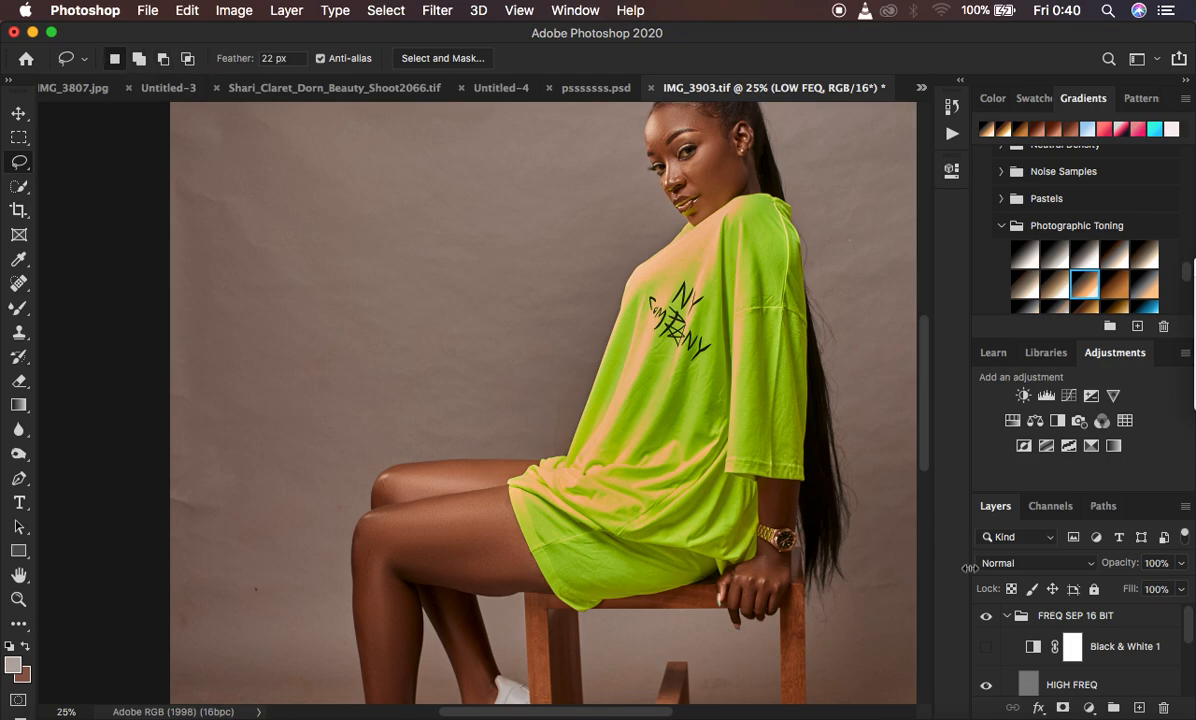
pyautogui.scroll(-3, 1105, 667)
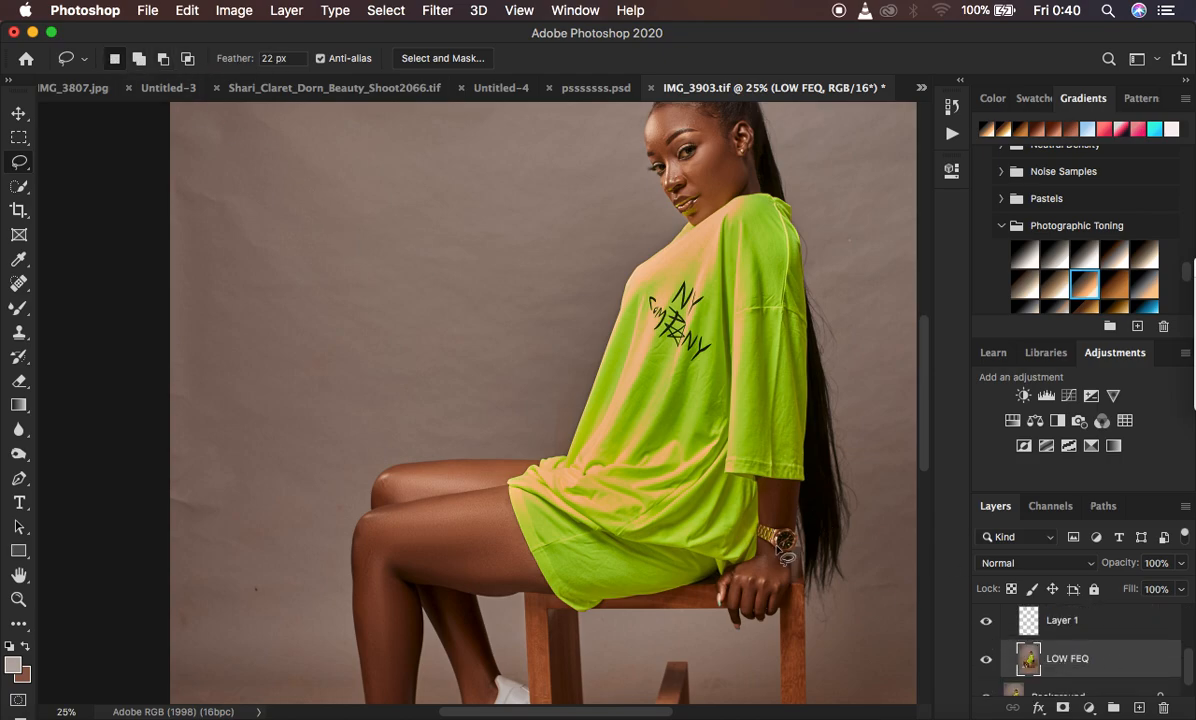
pyautogui.moveTo(388, 542)
pyautogui.mouseDown()
pyautogui.moveTo(511, 533)
pyautogui.moveTo(538, 585)
pyautogui.moveTo(442, 580)
pyautogui.moveTo(385, 561)
pyautogui.moveTo(385, 532)
pyautogui.moveTo(484, 528)
pyautogui.mouseUp()
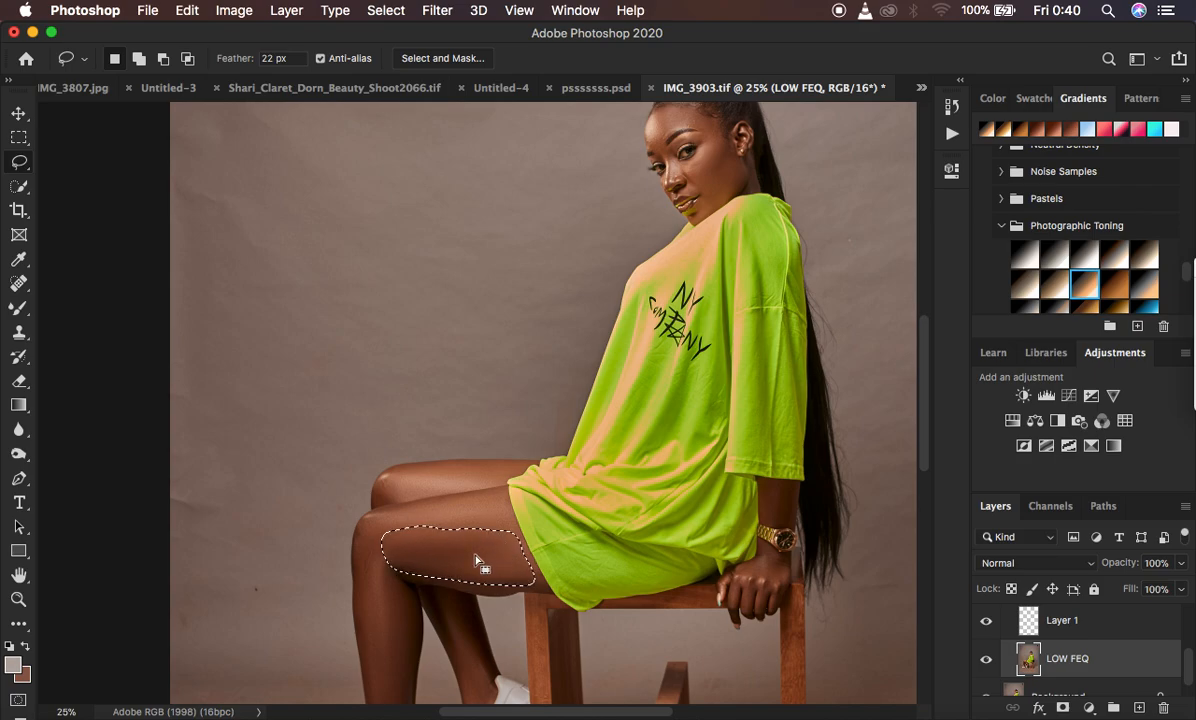
# Step: Apply a Gaussian Blur with a 20-pixel radius to the selected thigh area and deselect it
pyautogui.click(437, 14)
pyautogui.moveTo(475, 234)
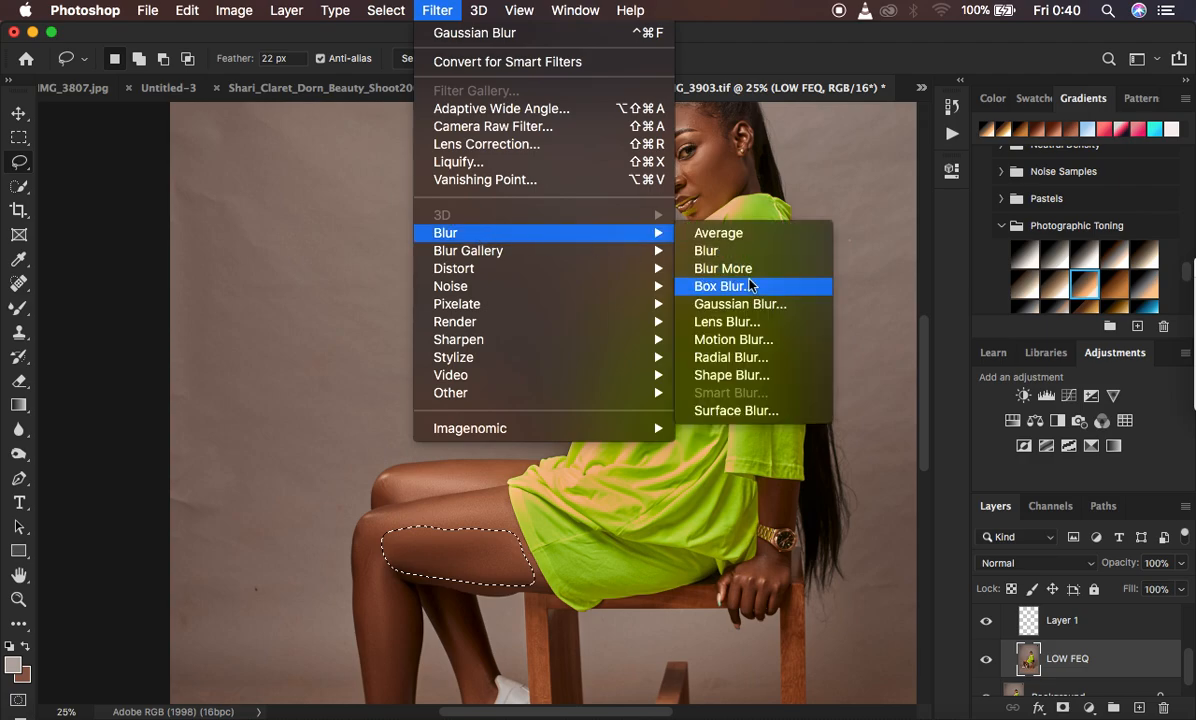
pyautogui.click(740, 304)
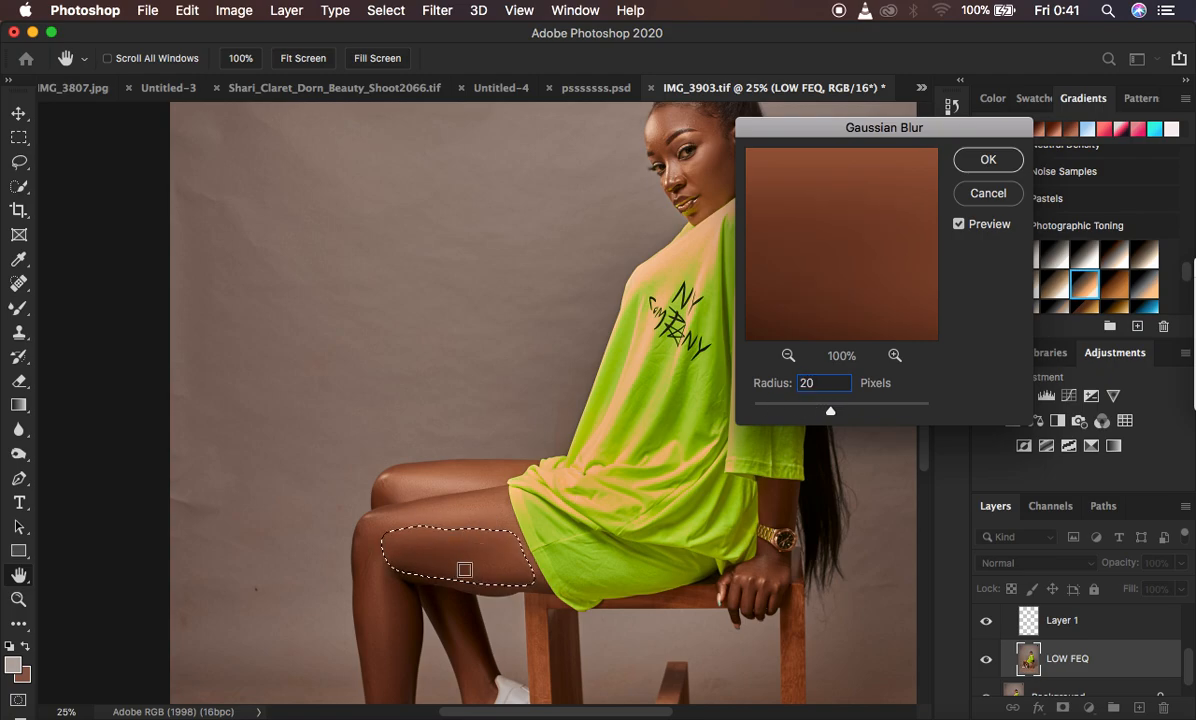
pyautogui.click(984, 162)
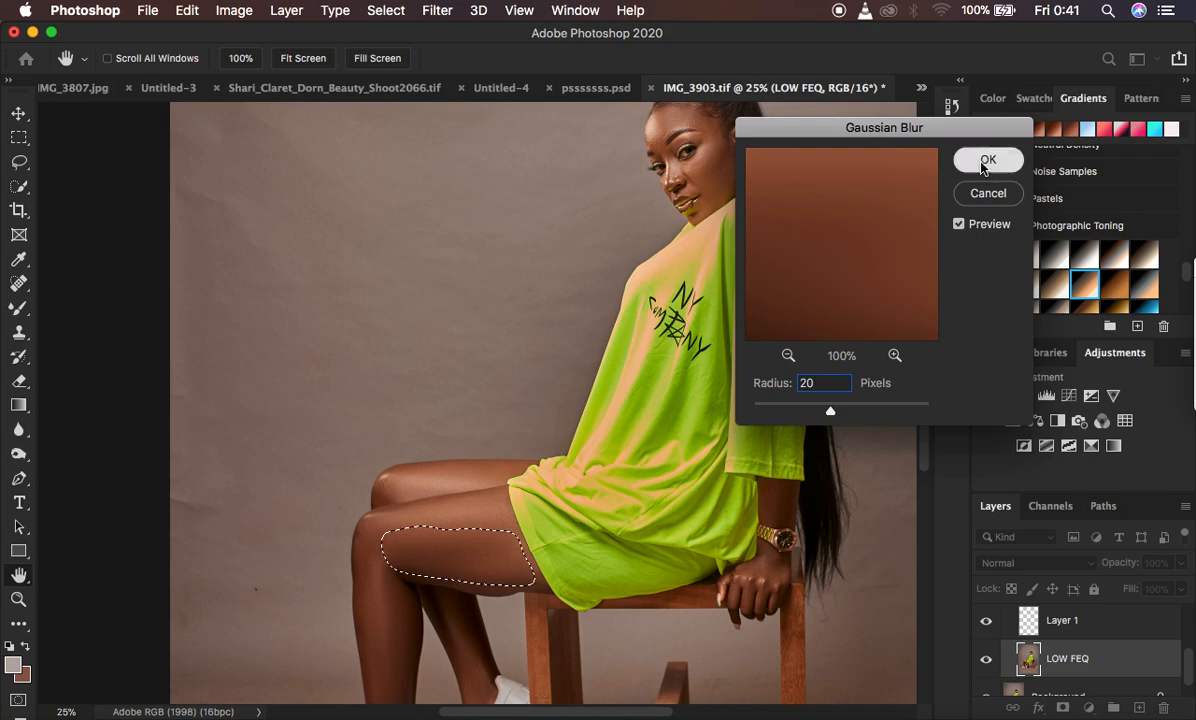
pyautogui.click(732, 331)
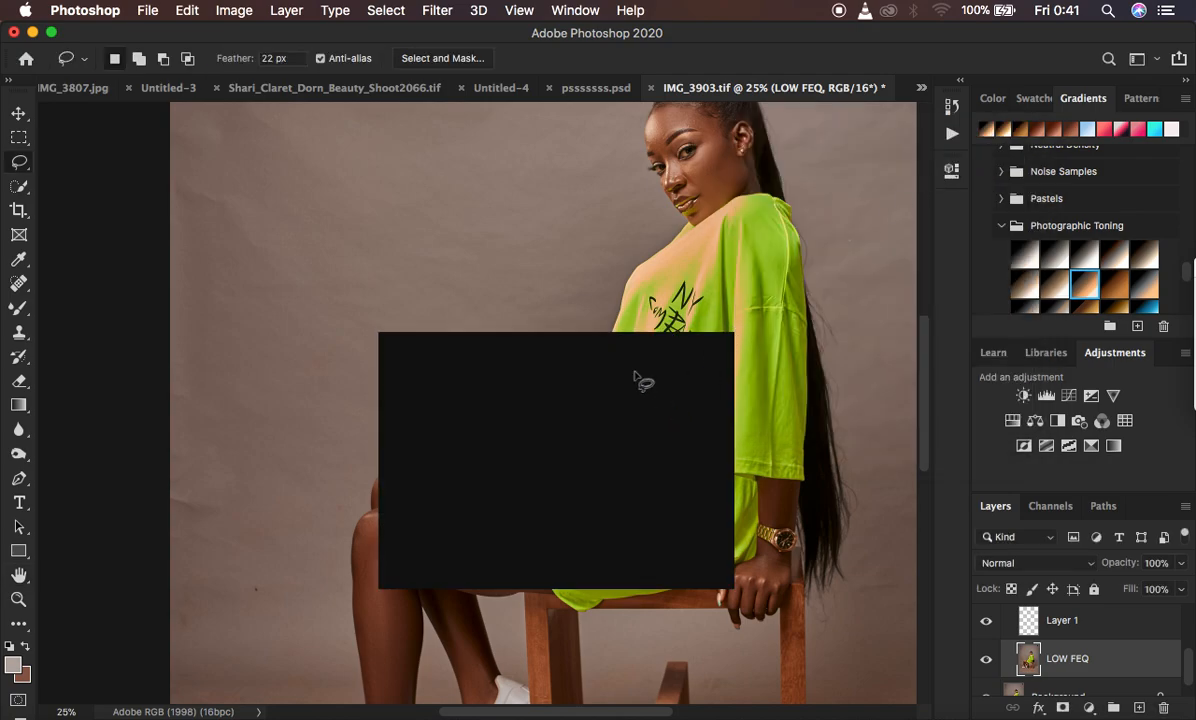
pyautogui.press('super+minus')
pyautogui.press('super+plus')
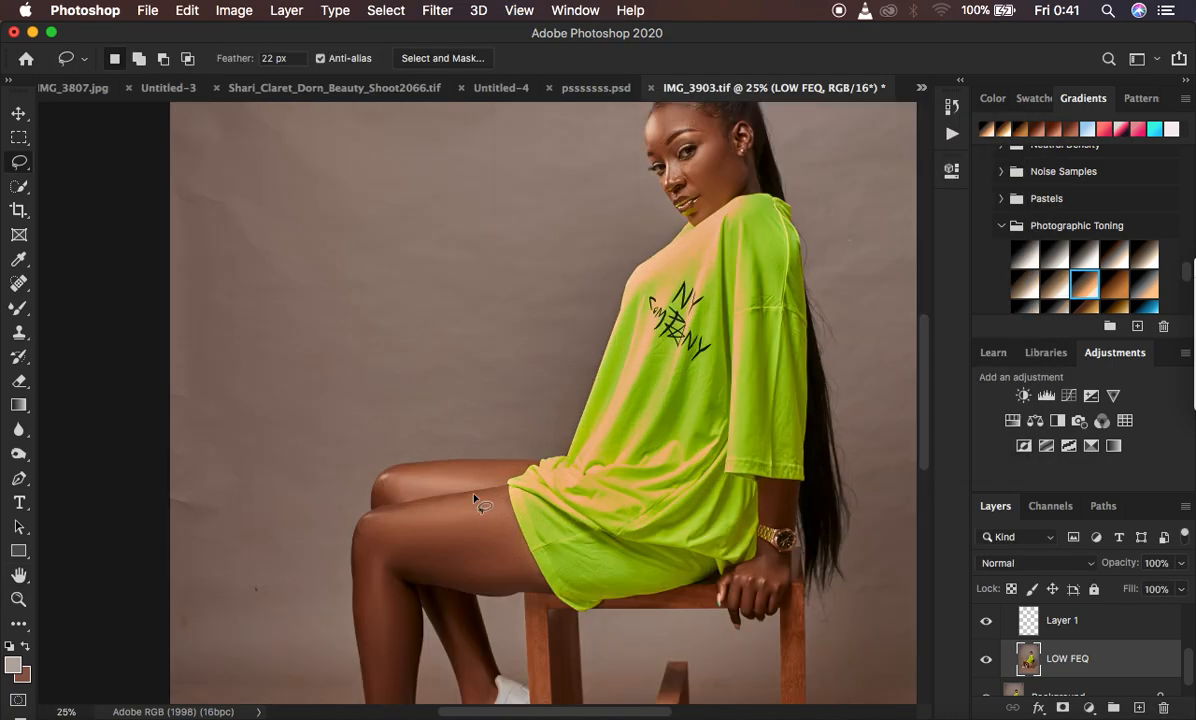
# Step: Lasso the upper part of the front thigh, reapply Gaussian Blur to it and clear the selection
pyautogui.moveTo(390, 535)
pyautogui.mouseDown()
pyautogui.moveTo(455, 527)
pyautogui.moveTo(502, 503)
pyautogui.moveTo(384, 522)
pyautogui.mouseUp()
pyautogui.rightClick(429, 519)
pyautogui.click(494, 655)
pyautogui.click(586, 580)
# Step: Lasso a narrow strip down the front of the near shin, reapply the Gaussian Blur and clear the selection
pyautogui.scroll(-10, 575, 495)
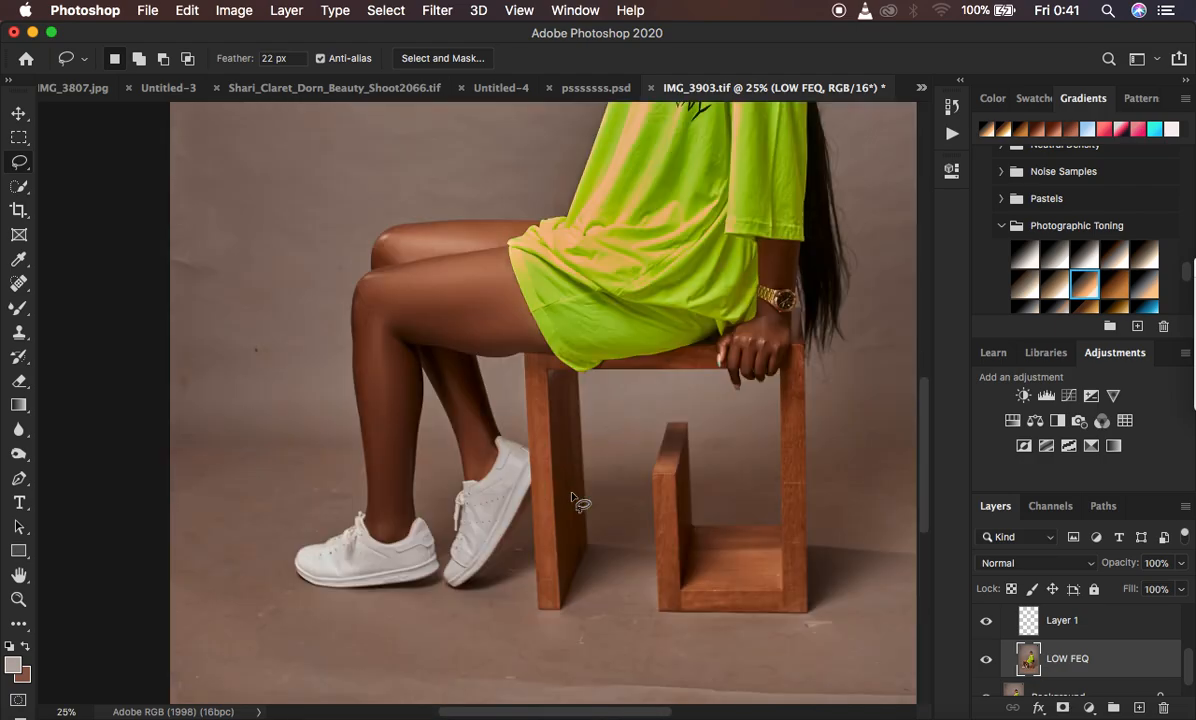
pyautogui.moveTo(375, 195)
pyautogui.mouseDown()
pyautogui.moveTo(388, 417)
pyautogui.moveTo(376, 426)
pyautogui.moveTo(360, 267)
pyautogui.moveTo(373, 200)
pyautogui.mouseUp()
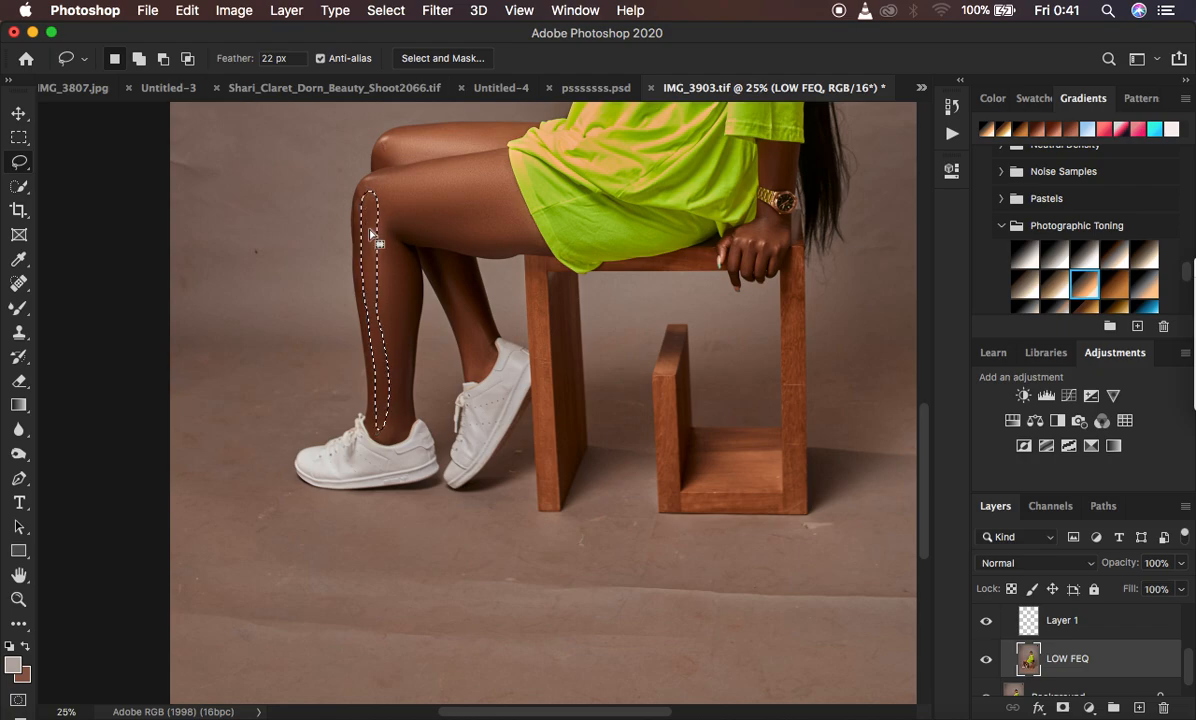
pyautogui.rightClick(373, 237)
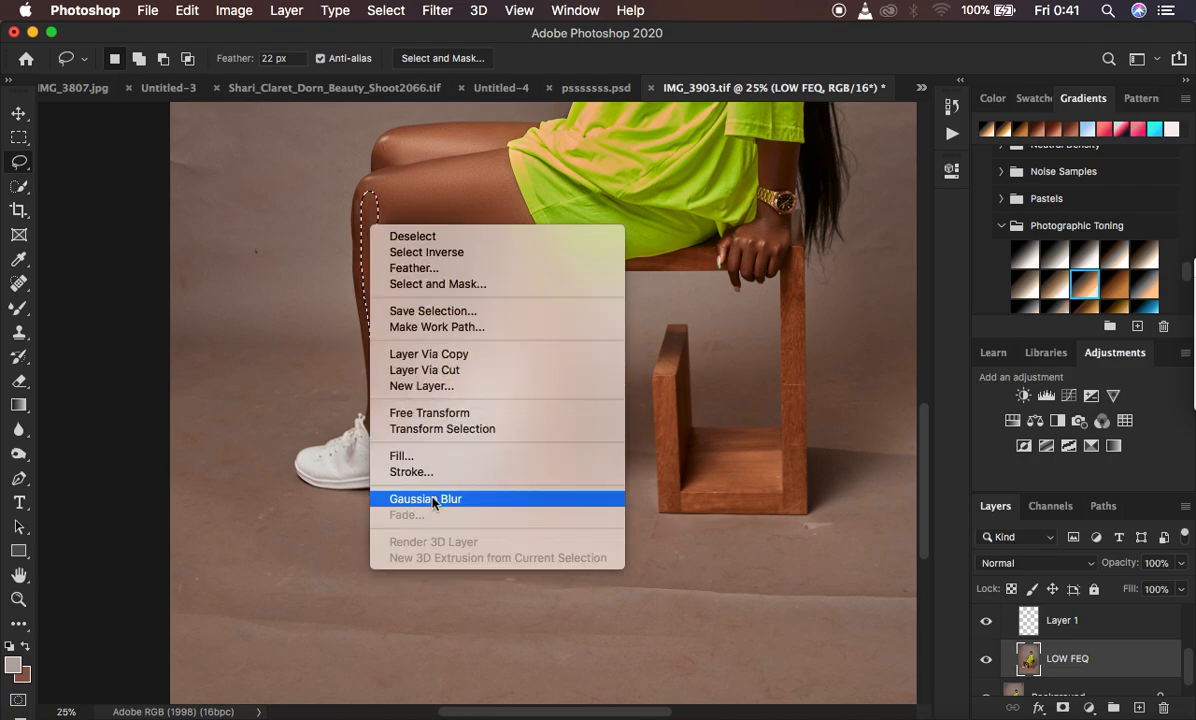
pyautogui.click(404, 496)
pyautogui.hotkey('ctrl', 'd')
# Step: Lasso the calf side of the near lower leg, reapply the Gaussian Blur and deselect it
pyautogui.moveTo(384, 236)
pyautogui.mouseDown()
pyautogui.moveTo(387, 414)
pyautogui.moveTo(399, 433)
pyautogui.moveTo(416, 296)
pyautogui.moveTo(402, 252)
pyautogui.mouseUp()
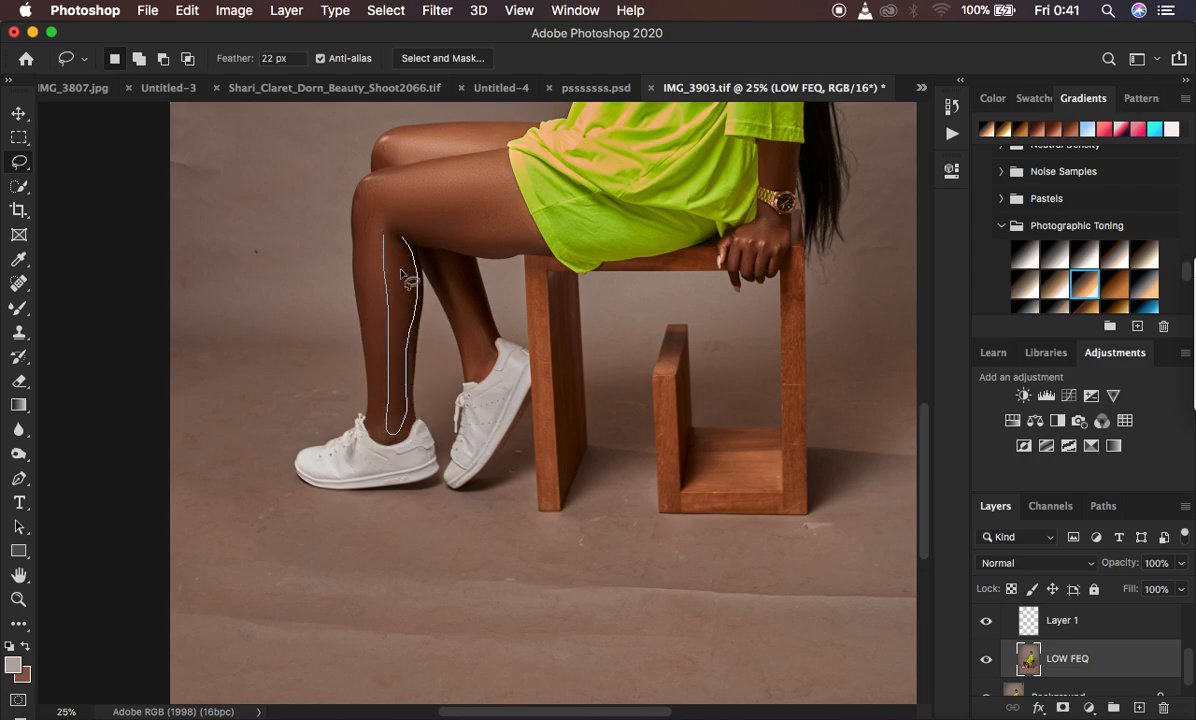
pyautogui.rightClick(400, 267)
pyautogui.click(495, 541)
pyautogui.press('cmd+d')
# Step: Lasso the far lower leg behind the near calf and reapply the Gaussian Blur to it
pyautogui.moveTo(427, 249)
pyautogui.mouseDown()
pyautogui.moveTo(473, 288)
pyautogui.moveTo(487, 335)
pyautogui.moveTo(480, 364)
pyautogui.moveTo(430, 252)
pyautogui.mouseUp()
pyautogui.rightClick(453, 289)
pyautogui.click(558, 565)
# Step: Lasso a small area on the far knee and smooth it with the same Gaussian Blur
pyautogui.scroll(5, 612, 352)
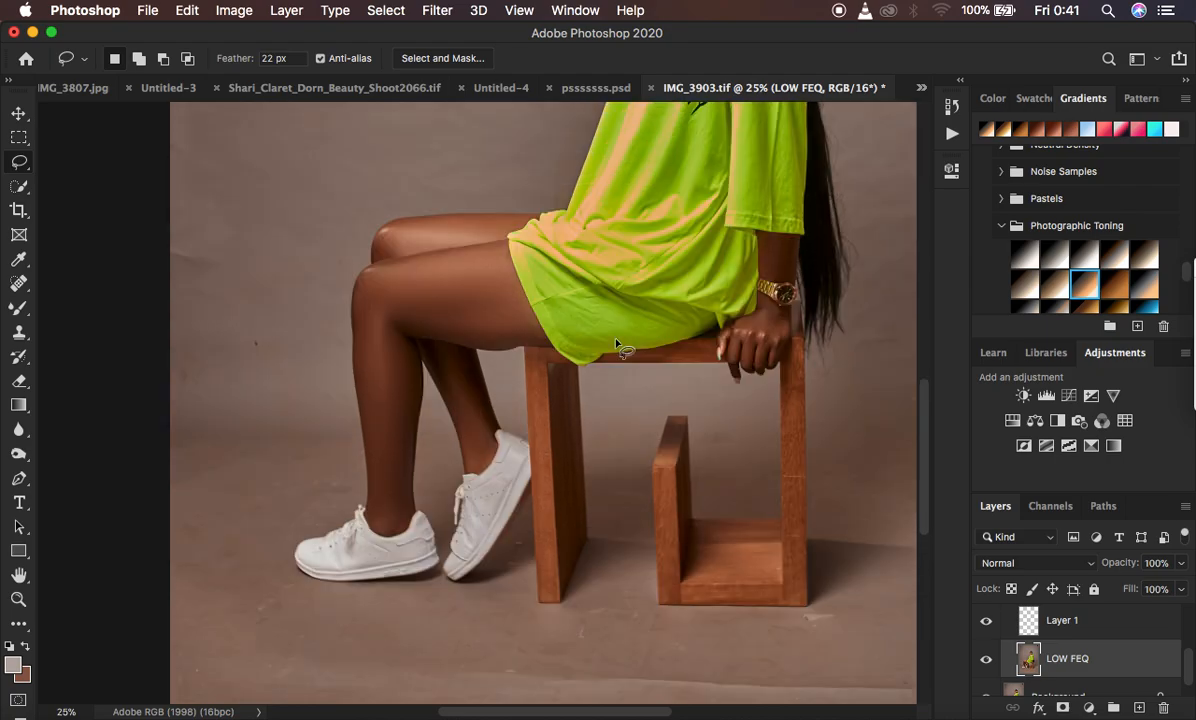
pyautogui.moveTo(384, 334)
pyautogui.mouseDown()
pyautogui.moveTo(432, 331)
pyautogui.moveTo(438, 342)
pyautogui.moveTo(375, 350)
pyautogui.moveTo(397, 348)
pyautogui.mouseUp()
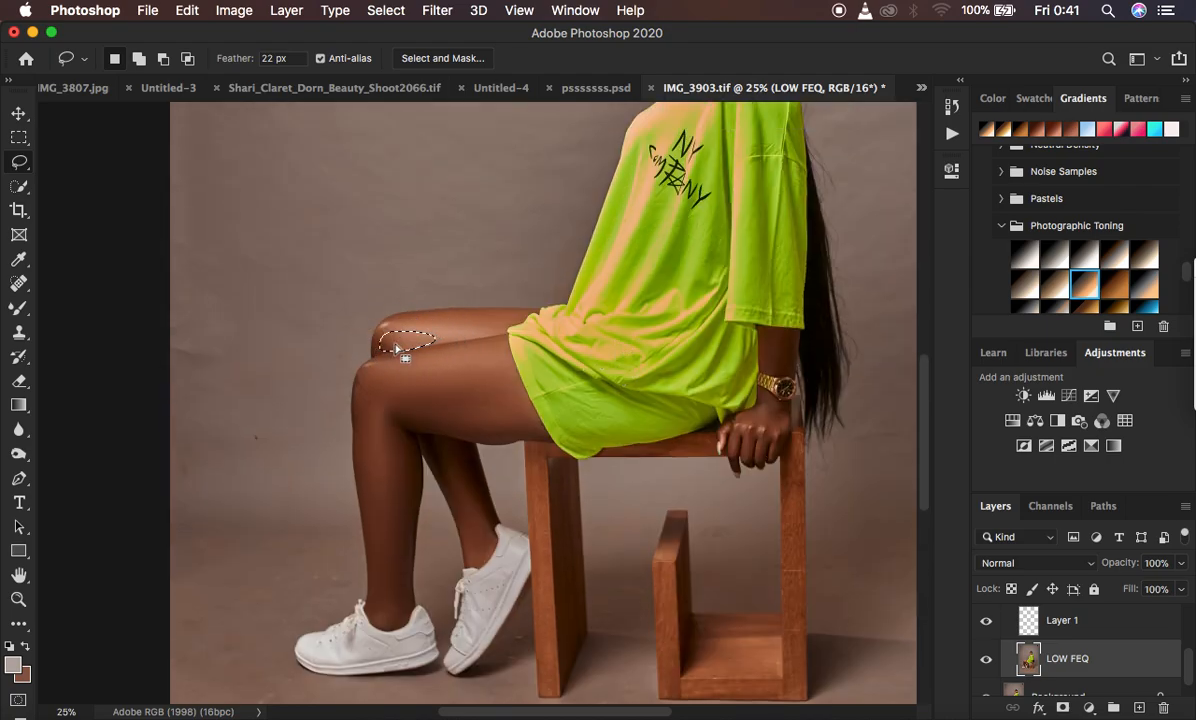
pyautogui.rightClick(397, 348)
pyautogui.click(470, 611)
# Step: Lasso a flat oval along the upper part of the far thigh and reapply the Gaussian Blur
pyautogui.moveTo(407, 323); pyautogui.dragTo(480, 321)
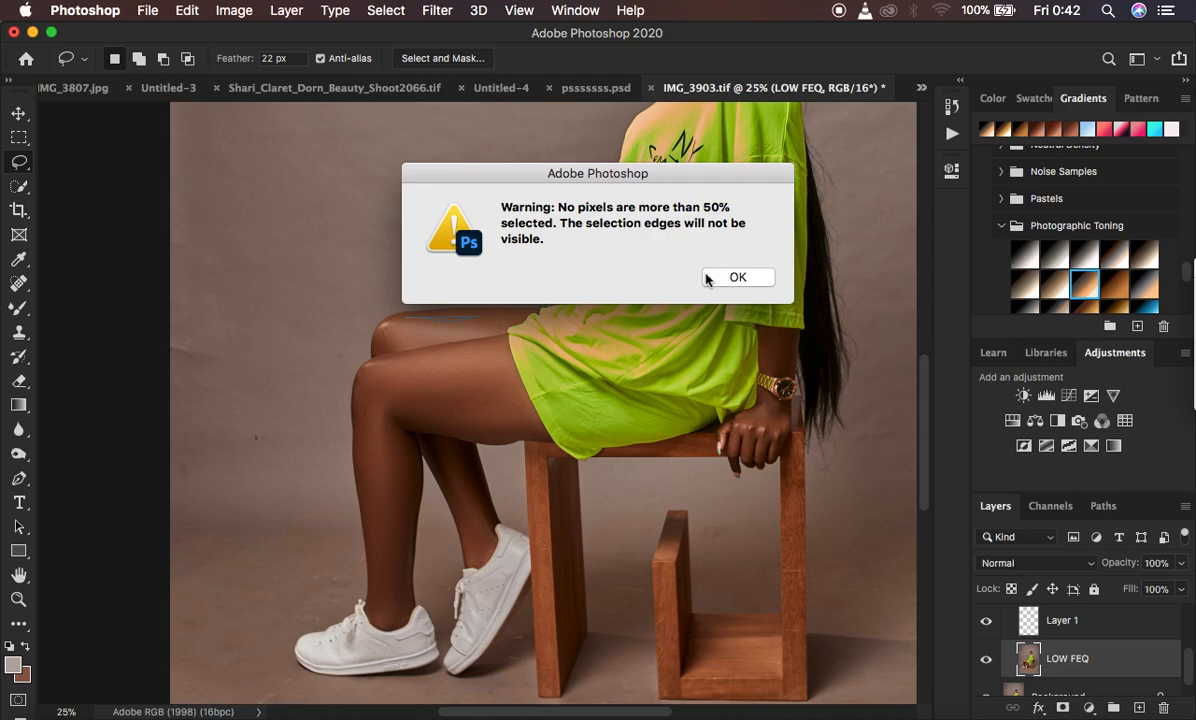
pyautogui.click(706, 279)
pyautogui.moveTo(405, 320)
pyautogui.mouseDown()
pyautogui.moveTo(506, 318)
pyautogui.moveTo(472, 330)
pyautogui.moveTo(385, 320)
pyautogui.mouseUp()
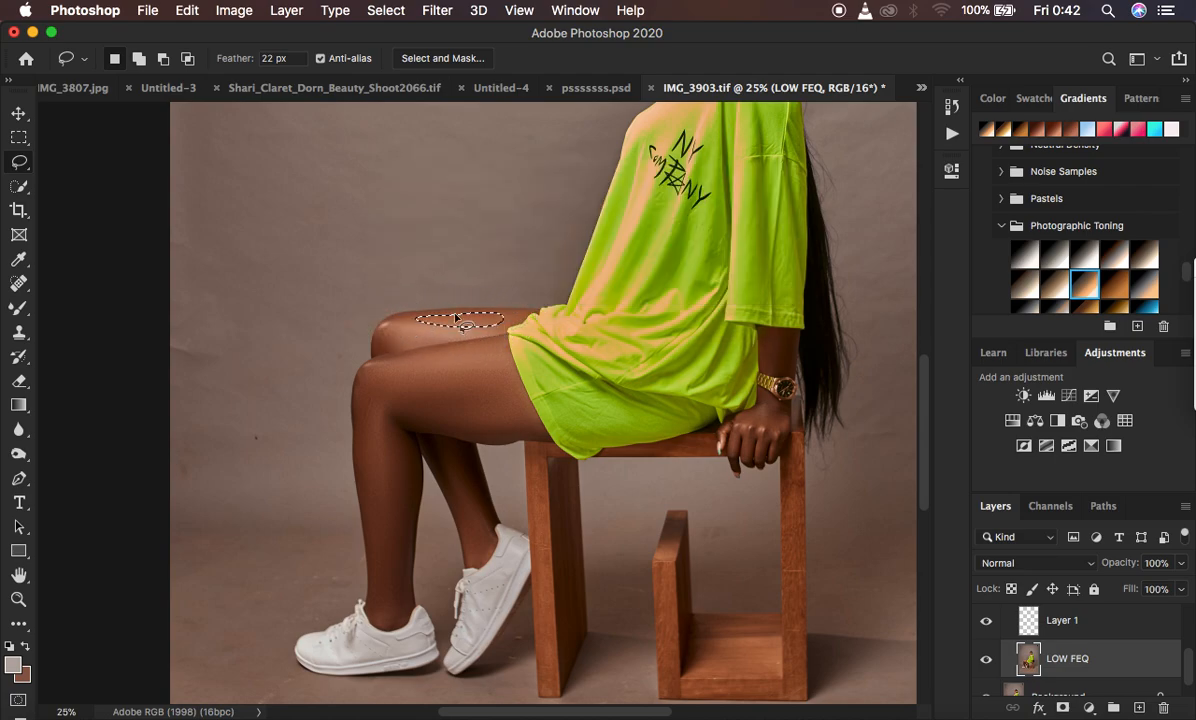
pyautogui.rightClick(455, 318)
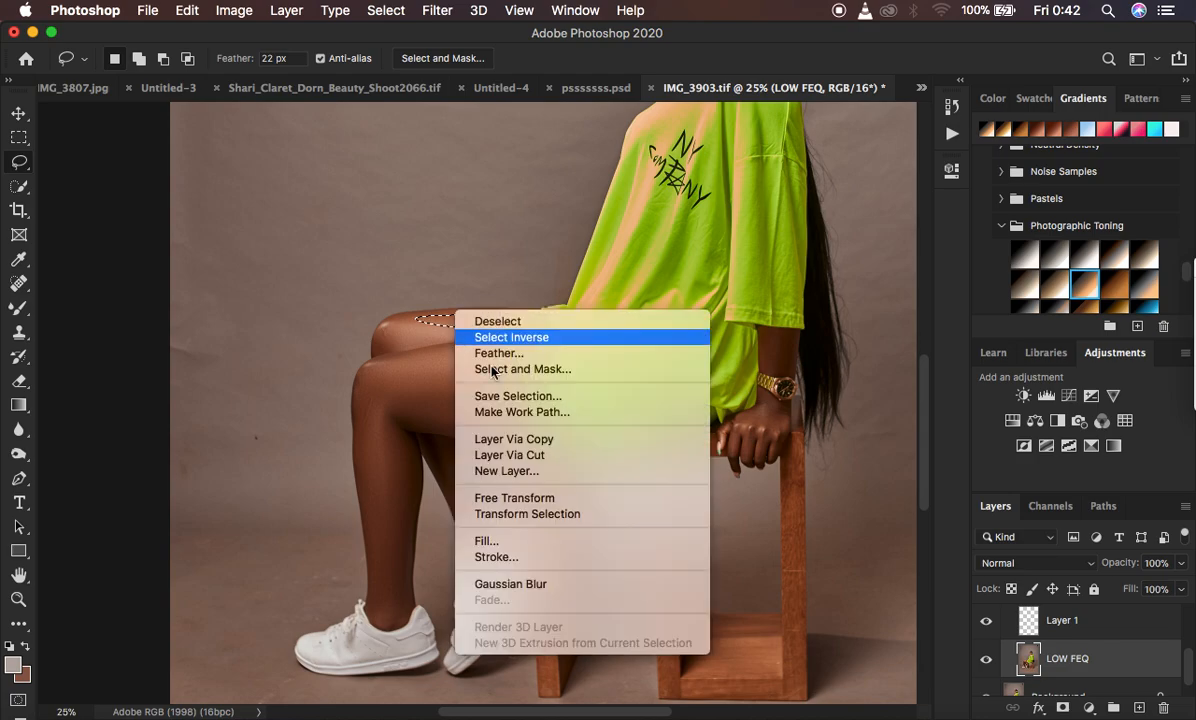
pyautogui.click(555, 581)
# Step: Lasso the forehead highlight, apply the Gaussian Blur to it and clear the selection
pyautogui.scroll(10, 758, 240)
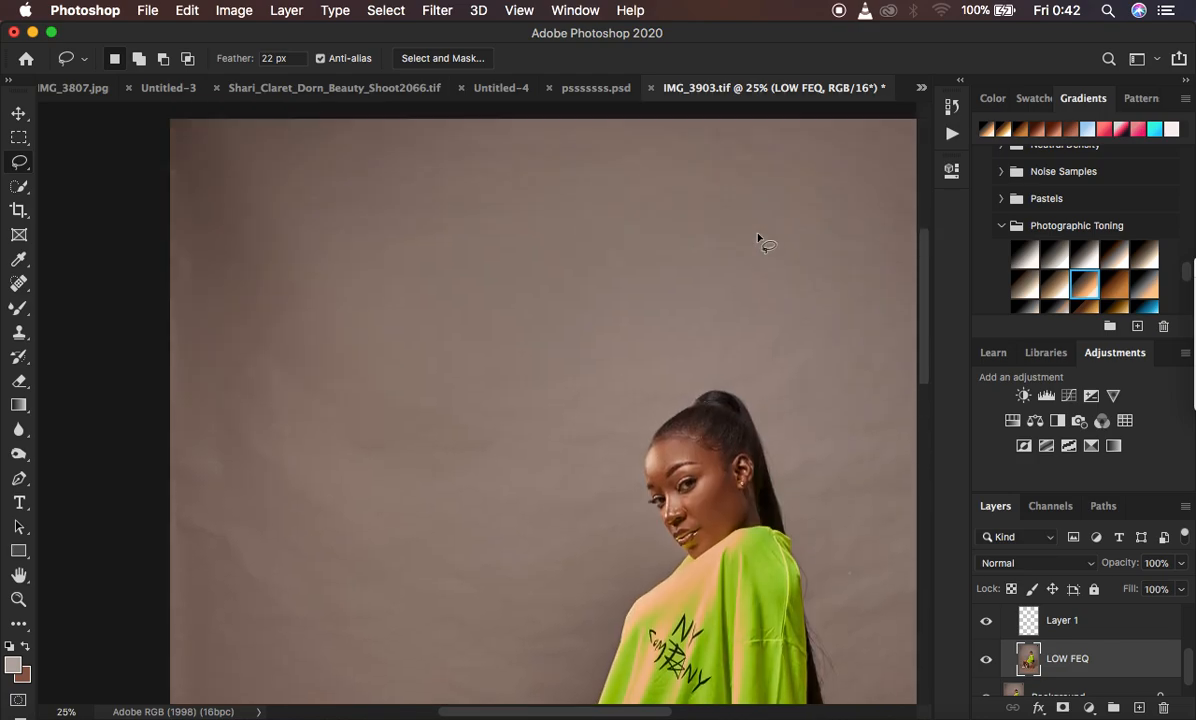
pyautogui.scroll(-3, 758, 240)
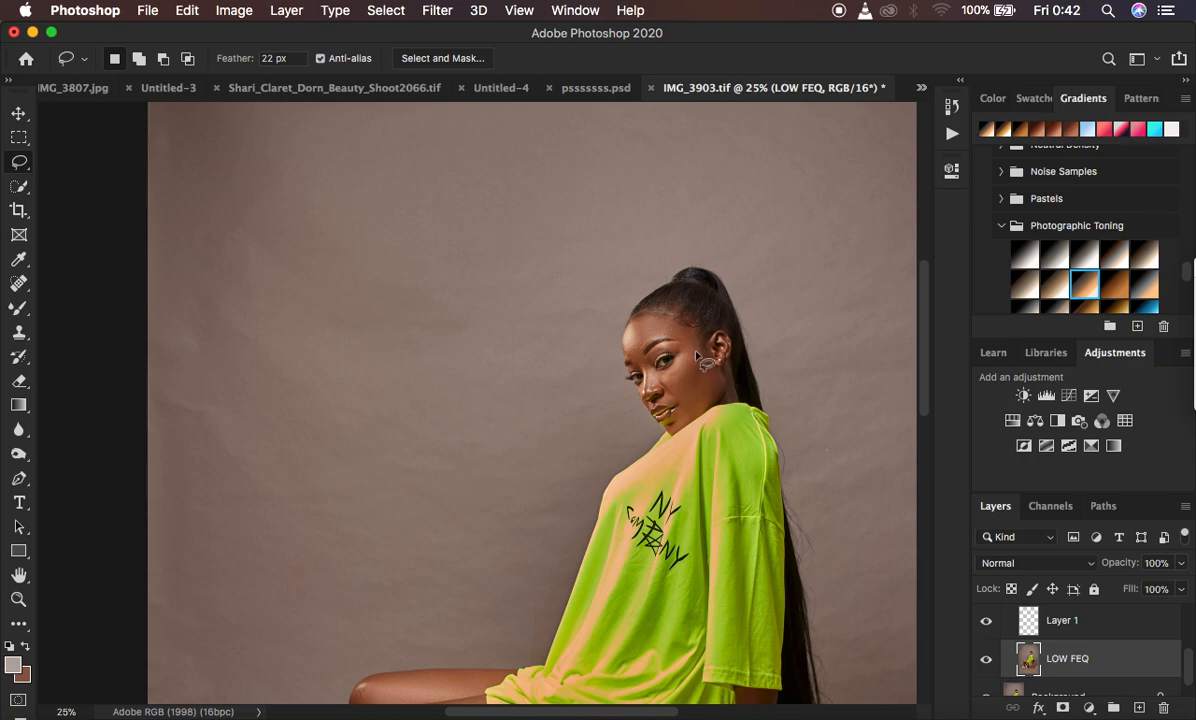
pyautogui.moveTo(634, 321); pyautogui.dragTo(666, 332)
pyautogui.moveTo(648, 343)
pyautogui.mouseDown()
pyautogui.moveTo(635, 347)
pyautogui.moveTo(630, 323)
pyautogui.moveTo(648, 337)
pyautogui.mouseUp()
pyautogui.rightClick(656, 333)
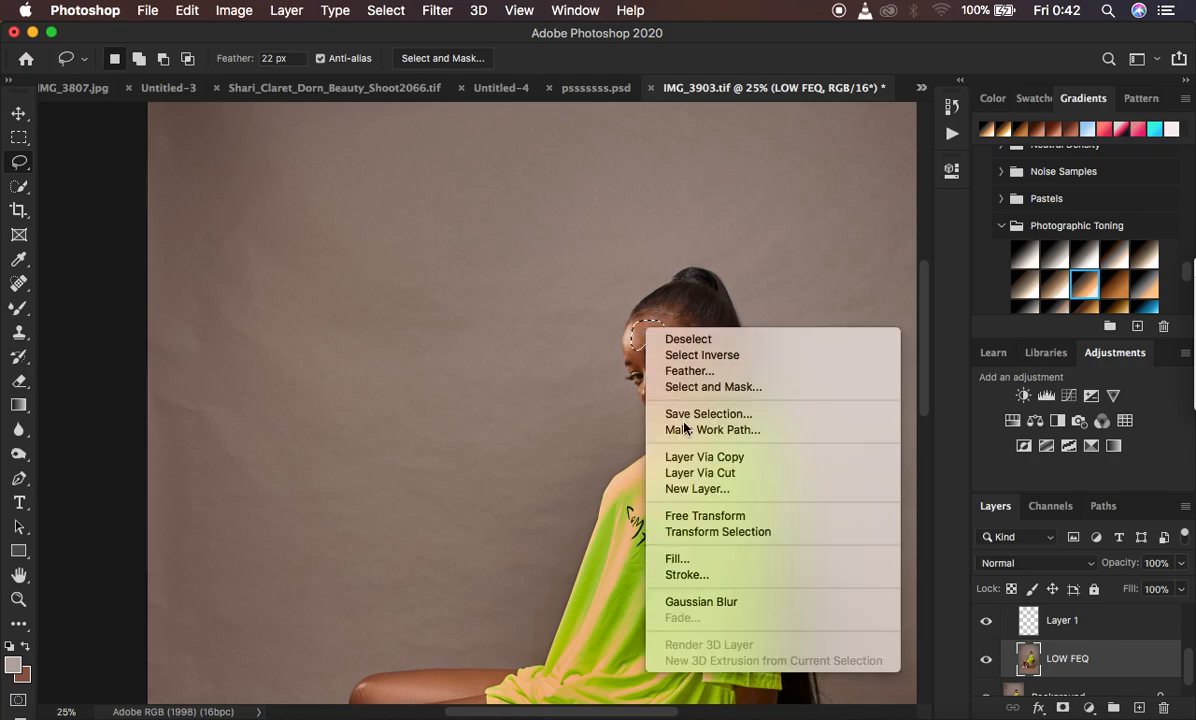
pyautogui.click(734, 603)
pyautogui.press('super+d')
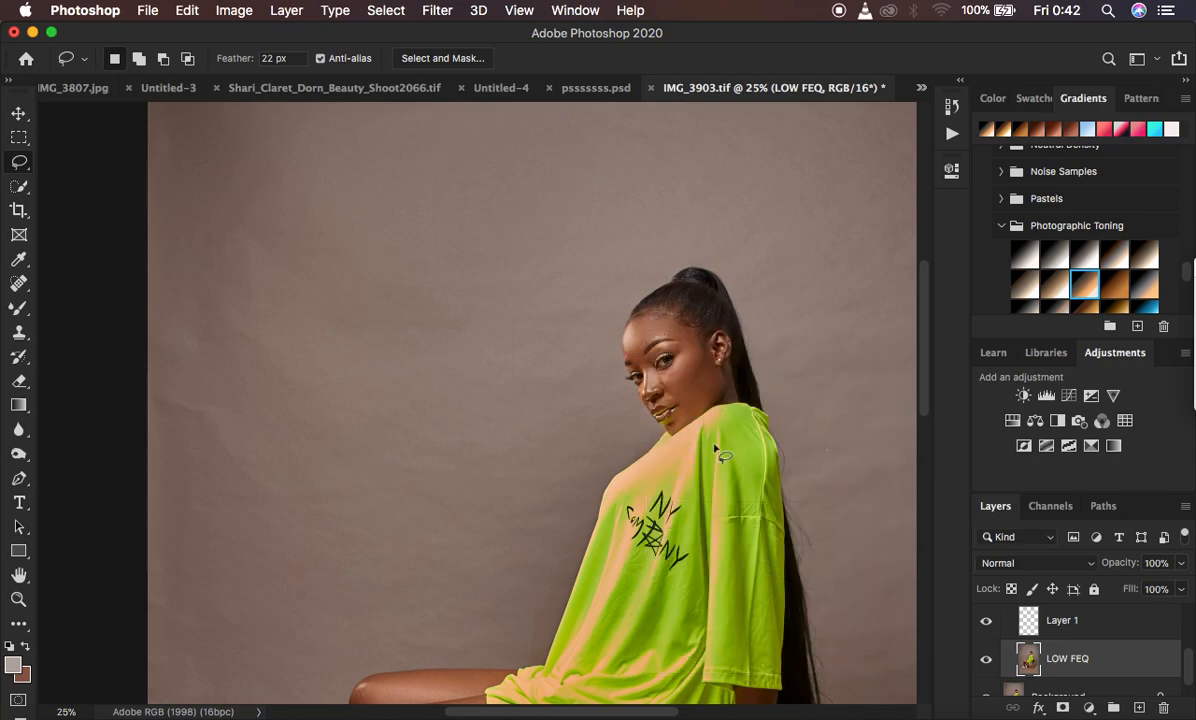
# Step: Lasso and blur the side of the cheek near the ear, followed by the front of the cheek beside the nose
pyautogui.moveTo(690, 337)
pyautogui.mouseDown()
pyautogui.moveTo(674, 407)
pyautogui.moveTo(709, 397)
pyautogui.moveTo(696, 344)
pyautogui.mouseUp()
pyautogui.rightClick(704, 386)
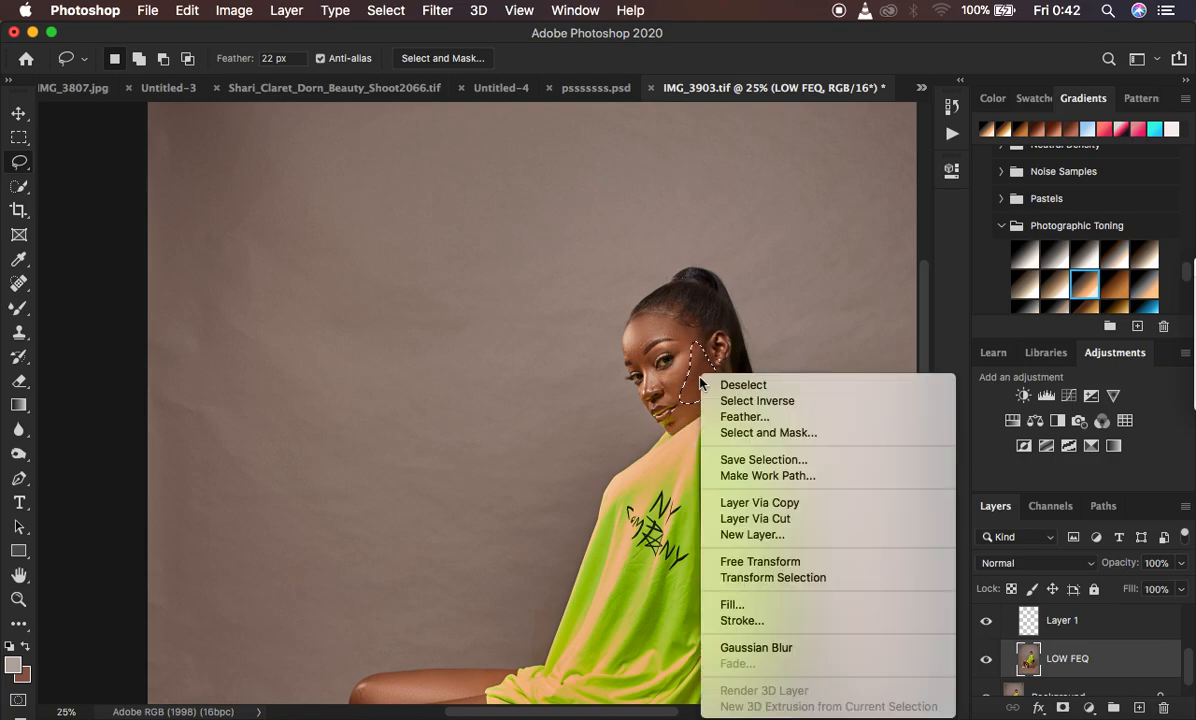
pyautogui.click(779, 644)
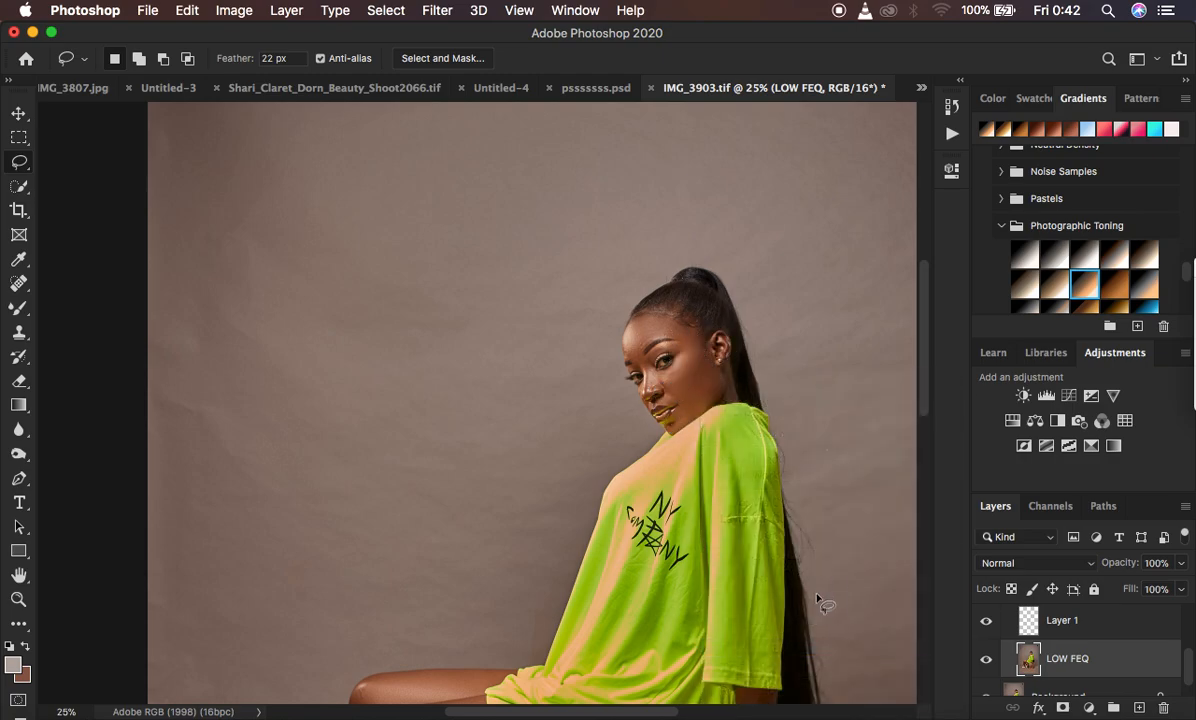
pyautogui.moveTo(655, 370)
pyautogui.mouseDown()
pyautogui.moveTo(684, 387)
pyautogui.moveTo(666, 371)
pyautogui.mouseUp()
pyautogui.rightClick(680, 392)
pyautogui.click(761, 649)
# Step: Select Layer 1 and set up the Brush tool with 0% hardness and 10% opacity
pyautogui.press('super+minus')
pyautogui.press('super+minus')
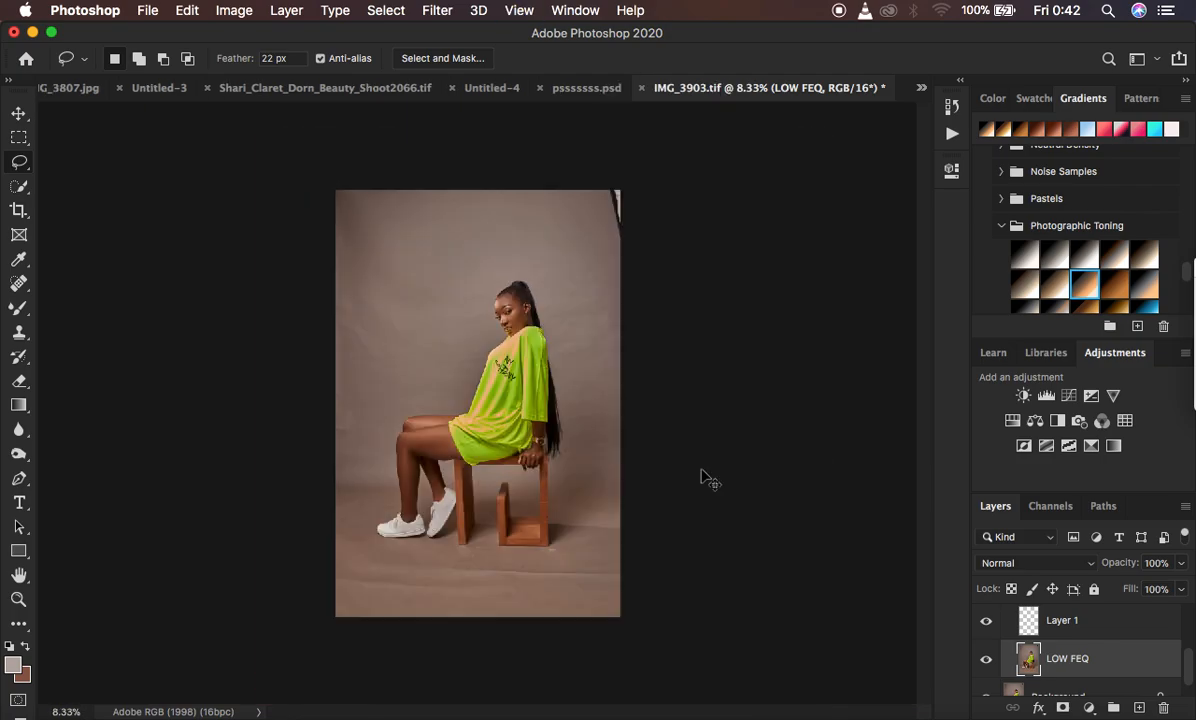
pyautogui.press('super+plus')
pyautogui.press('super+plus')
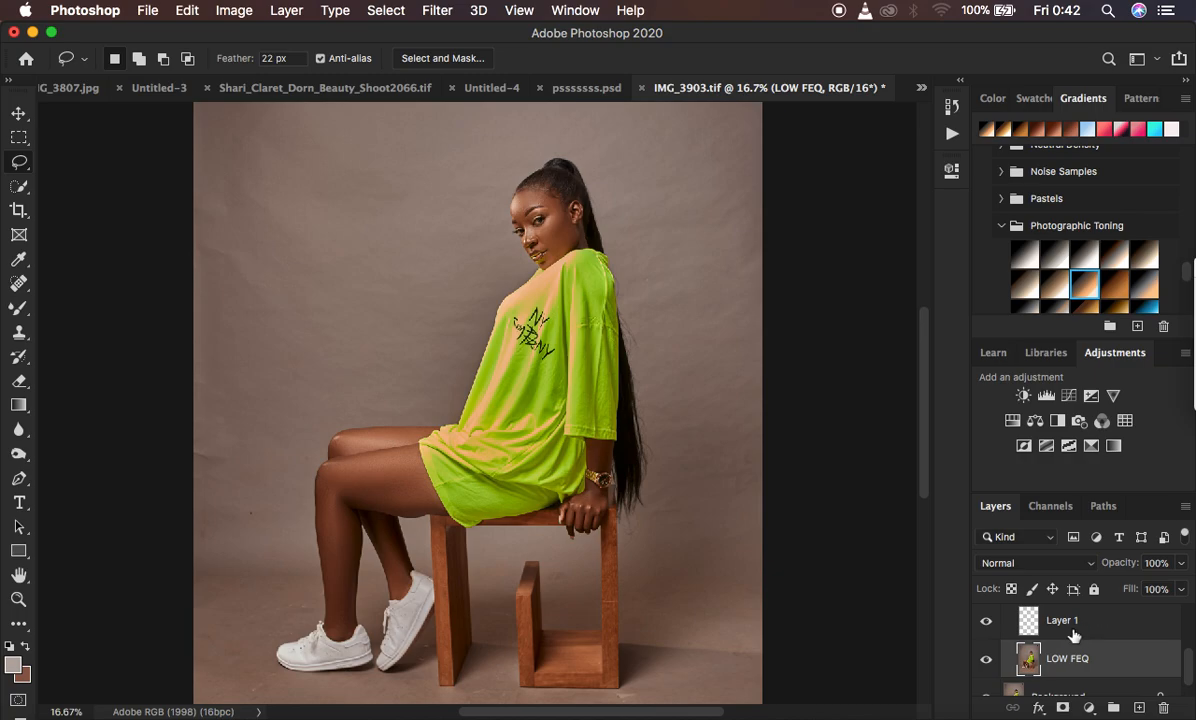
pyautogui.click(1070, 630)
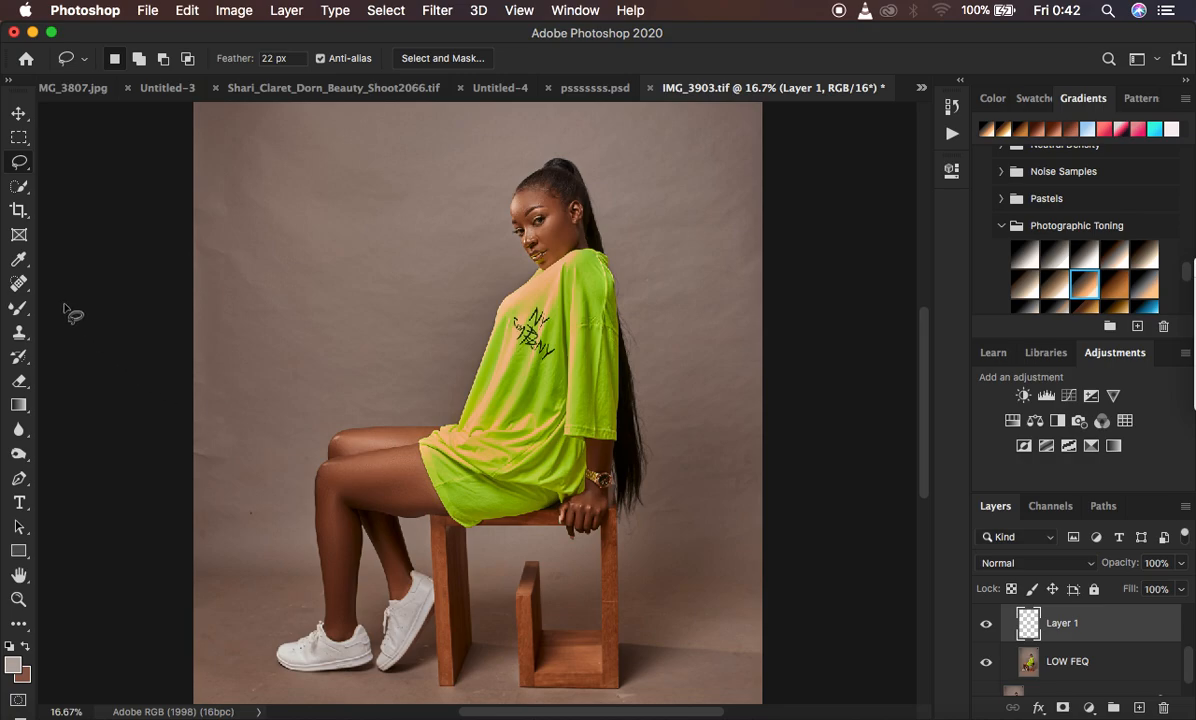
pyautogui.click(13, 322)
pyautogui.rightClick(14, 316)
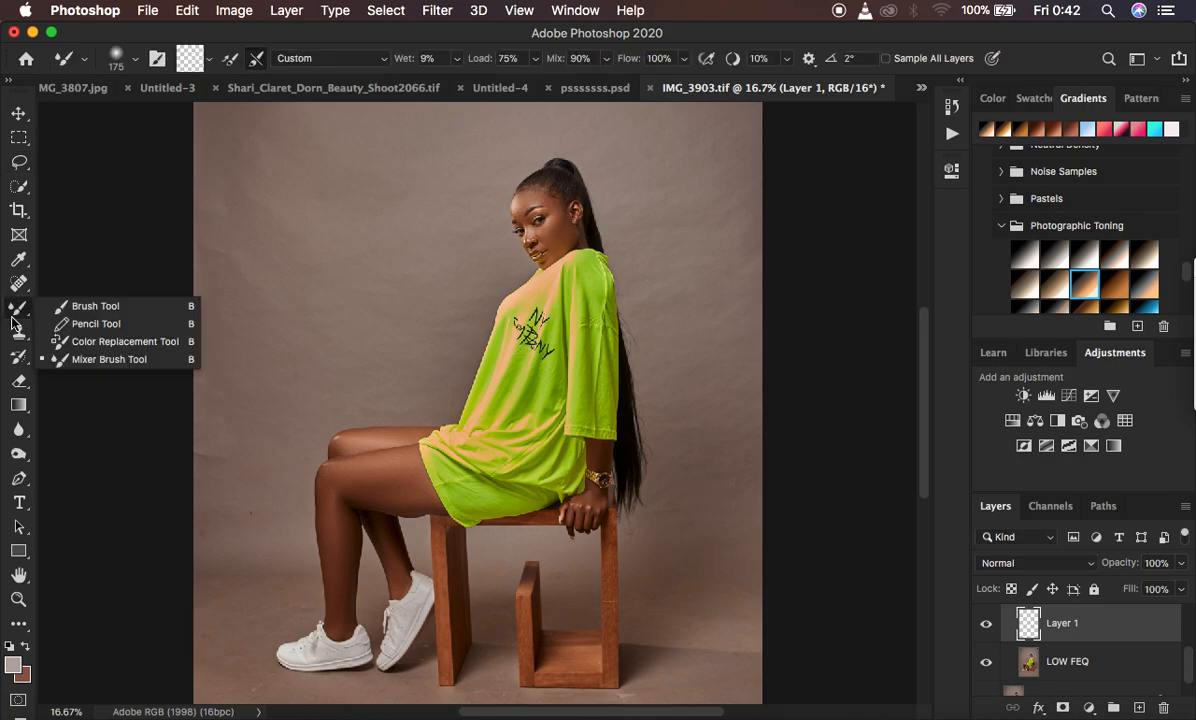
pyautogui.click(99, 310)
pyautogui.click(117, 64)
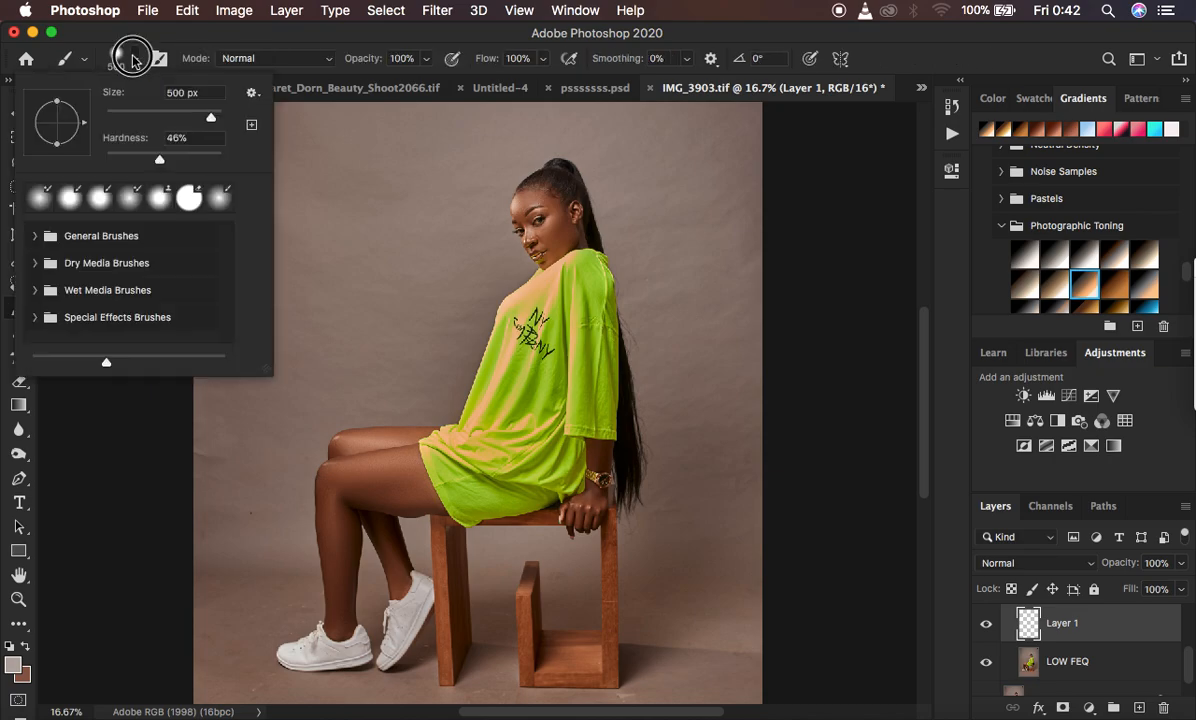
pyautogui.moveTo(150, 156); pyautogui.dragTo(103, 159)
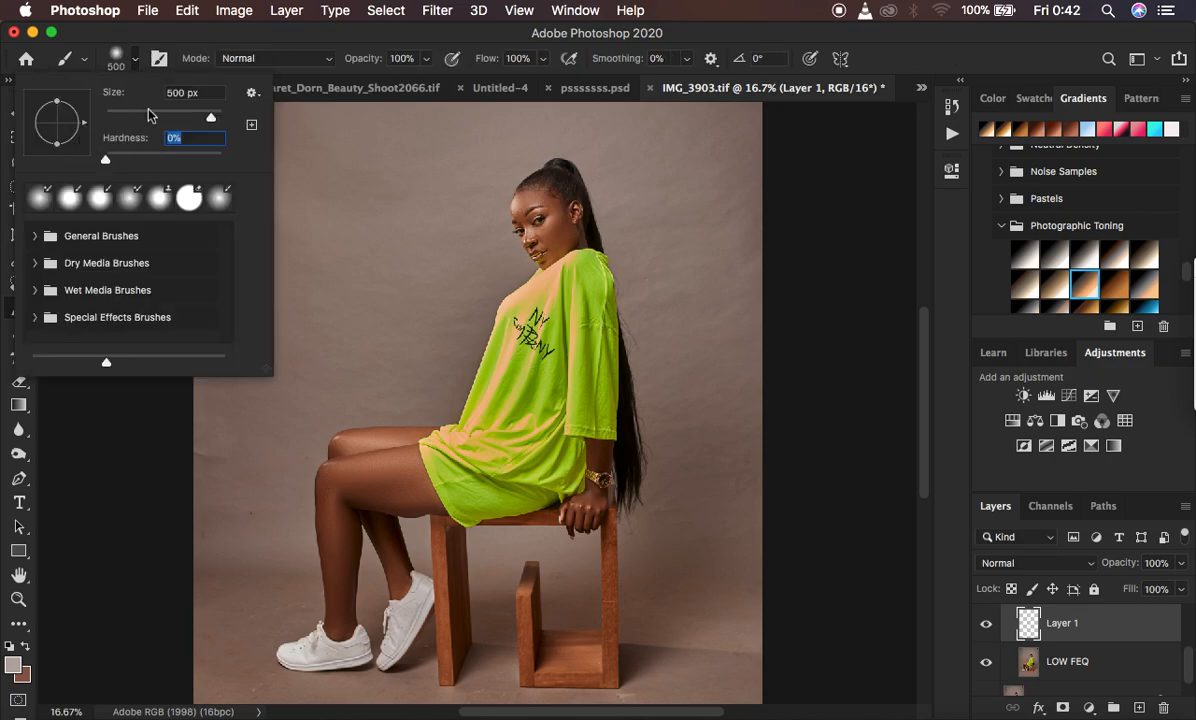
pyautogui.click(165, 42)
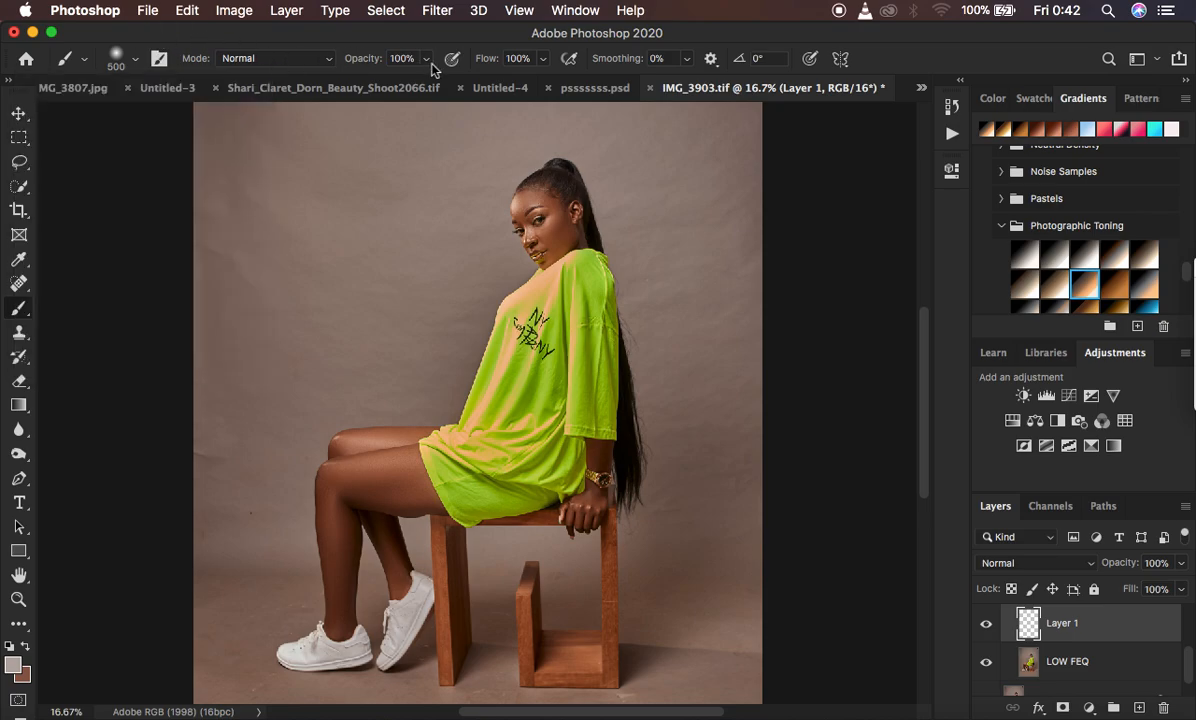
pyautogui.moveTo(372, 63); pyautogui.dragTo(283, 58)
pyautogui.moveTo(366, 62); pyautogui.dragTo(365, 64)
# Step: Sample the skin tone of the front thigh using the Eyedropper with a 5 by 5 Average sample size
pyautogui.press('super+equal')
pyautogui.press('super+equal')
pyautogui.scroll(-5, 508, 374)
pyautogui.hscroll(-3, 508, 374)
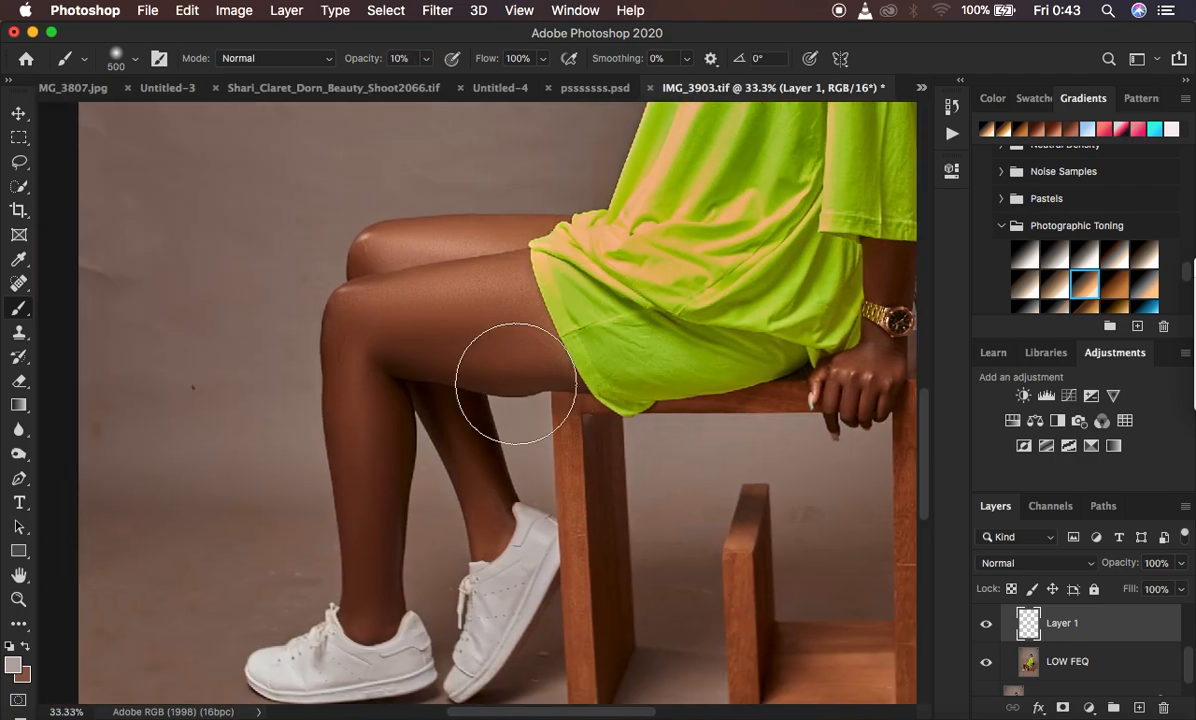
pyautogui.click(18, 258)
pyautogui.click(213, 60)
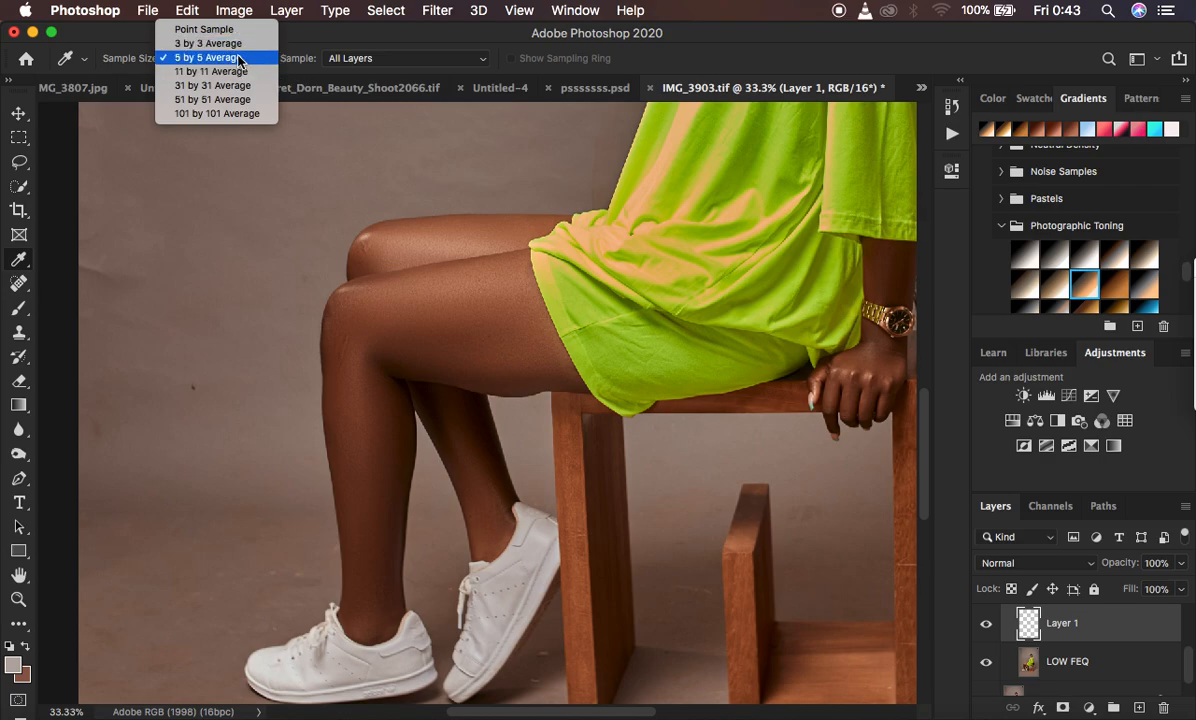
pyautogui.click(237, 58)
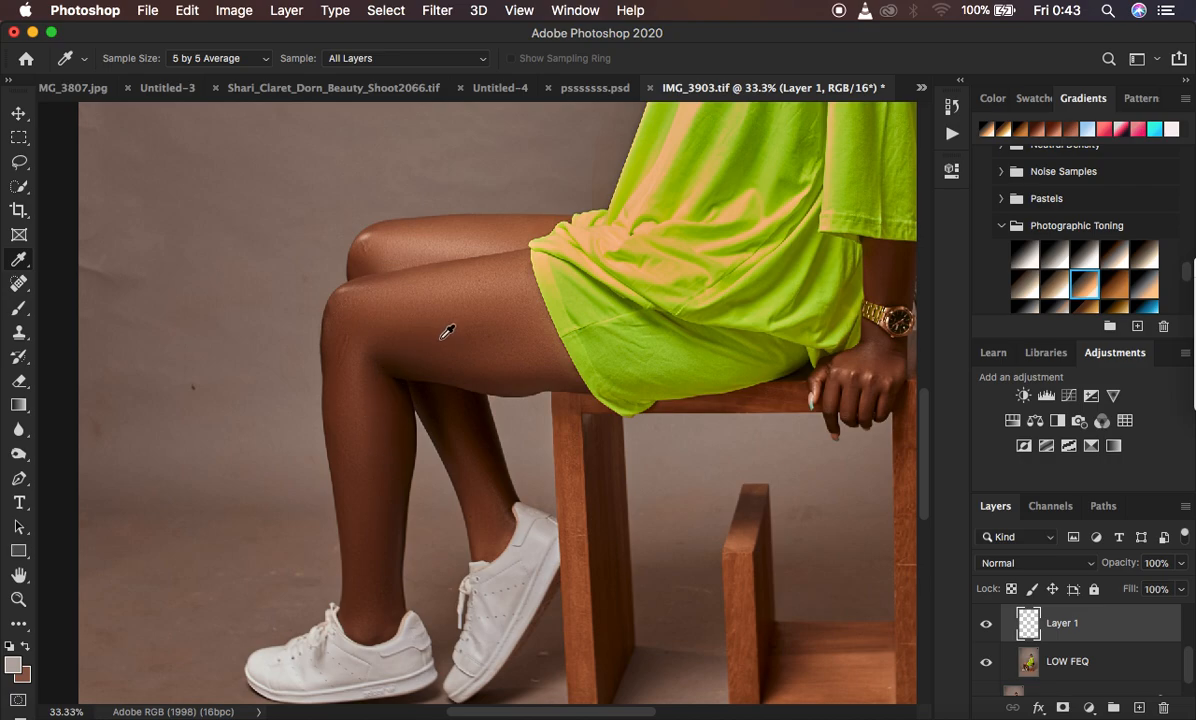
pyautogui.click(396, 313)
# Step: Paint sampled thigh skin tones over the area below the near knee on Layer 1 with a 150 px Brush
pyautogui.click(17, 310)
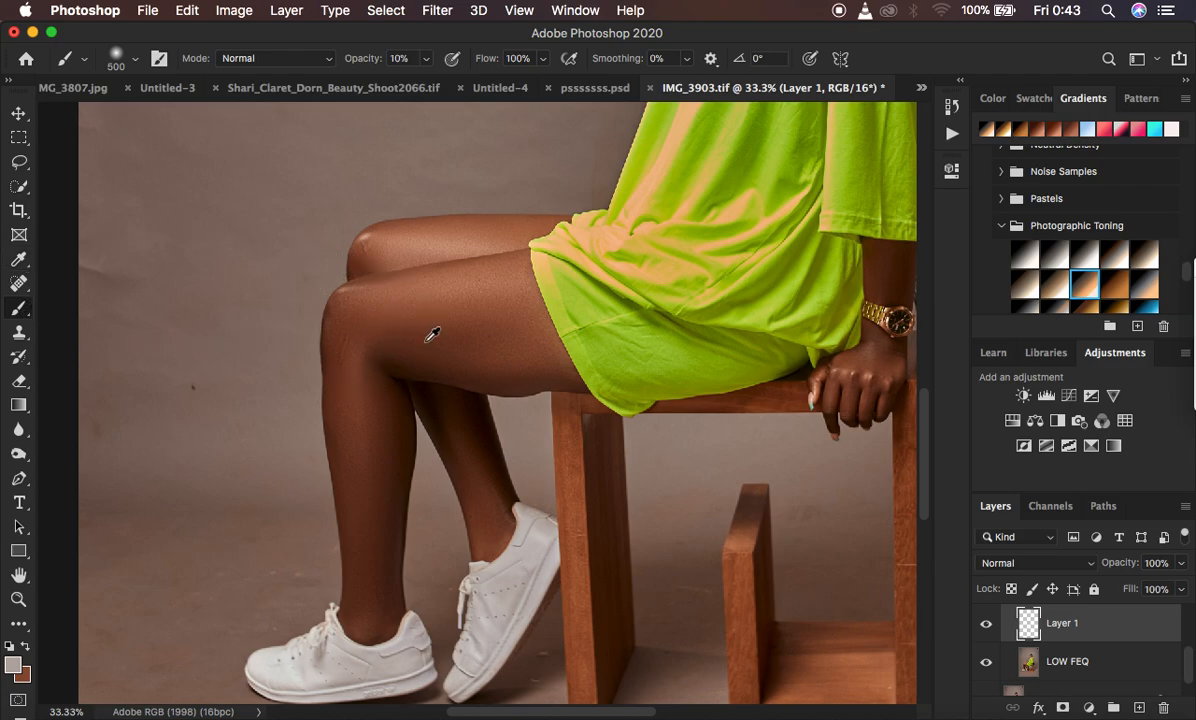
pyautogui.keyDown('alt'); pyautogui.click(396, 324); pyautogui.keyUp('alt')
pyautogui.press('[')
pyautogui.press('[')
pyautogui.press('[')
pyautogui.press('[')
pyautogui.press('[')
pyautogui.press('[')
pyautogui.press('[')
pyautogui.press('[')
pyautogui.press(']')
pyautogui.press(']')
pyautogui.moveTo(382, 400)
pyautogui.mouseDown()
pyautogui.moveTo(371, 614)
pyautogui.moveTo(383, 370)
pyautogui.moveTo(466, 367)
pyautogui.moveTo(391, 360)
pyautogui.moveTo(381, 605)
pyautogui.moveTo(362, 317)
pyautogui.moveTo(342, 326)
pyautogui.moveTo(350, 463)
pyautogui.mouseUp()
pyautogui.keyDown('alt'); pyautogui.click(461, 317); pyautogui.keyUp('alt')
pyautogui.moveTo(377, 370)
pyautogui.mouseDown()
pyautogui.moveTo(393, 439)
pyautogui.moveTo(367, 614)
pyautogui.moveTo(391, 398)
pyautogui.moveTo(401, 449)
pyautogui.moveTo(390, 387)
pyautogui.mouseUp()
# Step: Even out the front thigh and far calf on Layer 1 by painting with skin tones sampled nearby
pyautogui.keyDown('alt'); pyautogui.click(474, 317); pyautogui.keyUp('alt')
pyautogui.moveTo(467, 342)
pyautogui.mouseDown()
pyautogui.moveTo(395, 347)
pyautogui.moveTo(405, 357)
pyautogui.moveTo(396, 345)
pyautogui.mouseUp()
pyautogui.keyDown('alt'); pyautogui.click(491, 508); pyautogui.keyUp('alt')
pyautogui.moveTo(459, 444)
pyautogui.mouseDown()
pyautogui.moveTo(472, 482)
pyautogui.moveTo(439, 407)
pyautogui.moveTo(473, 424)
pyautogui.moveTo(454, 435)
pyautogui.moveTo(484, 445)
pyautogui.moveTo(497, 475)
pyautogui.moveTo(463, 442)
pyautogui.mouseUp()
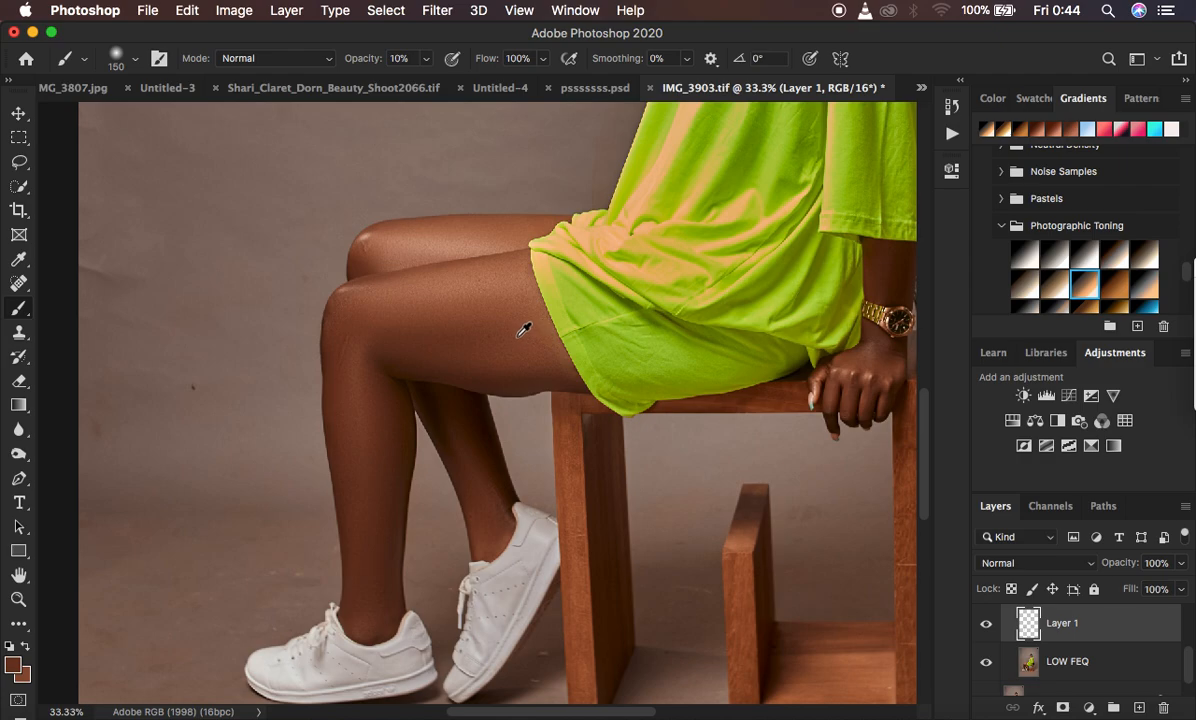
pyautogui.moveTo(535, 341)
pyautogui.mouseDown()
pyautogui.moveTo(553, 368)
pyautogui.moveTo(549, 357)
pyautogui.mouseUp()
pyautogui.keyDown('alt'); pyautogui.click(502, 277); pyautogui.keyUp('alt')
pyautogui.moveTo(516, 281); pyautogui.dragTo(514, 289)
# Step: Toggle the visibility of Layer 1 to compare the leg skin before and after painting, and check the whole figure
pyautogui.click(987, 624)
pyautogui.click(987, 624)
pyautogui.click(988, 625)
pyautogui.click(988, 625)
pyautogui.click(988, 625)
pyautogui.click(988, 625)
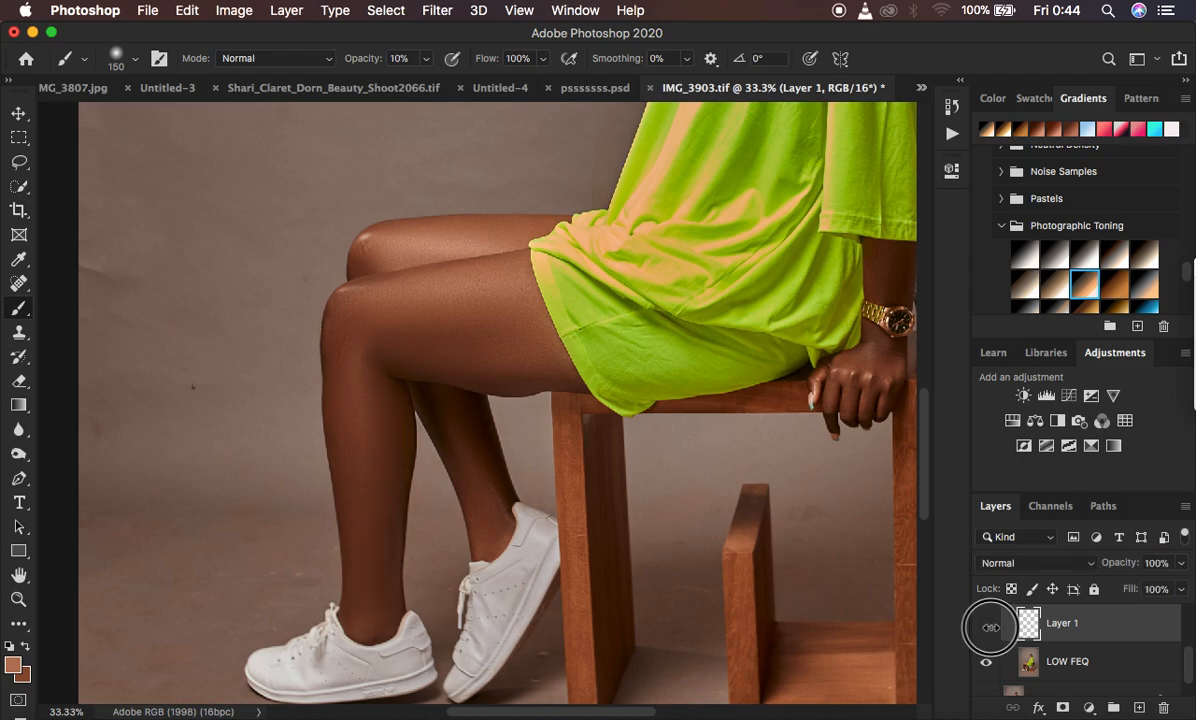
pyautogui.click(988, 625)
pyautogui.click(988, 625)
pyautogui.press('super+minus')
pyautogui.press('super+minus')
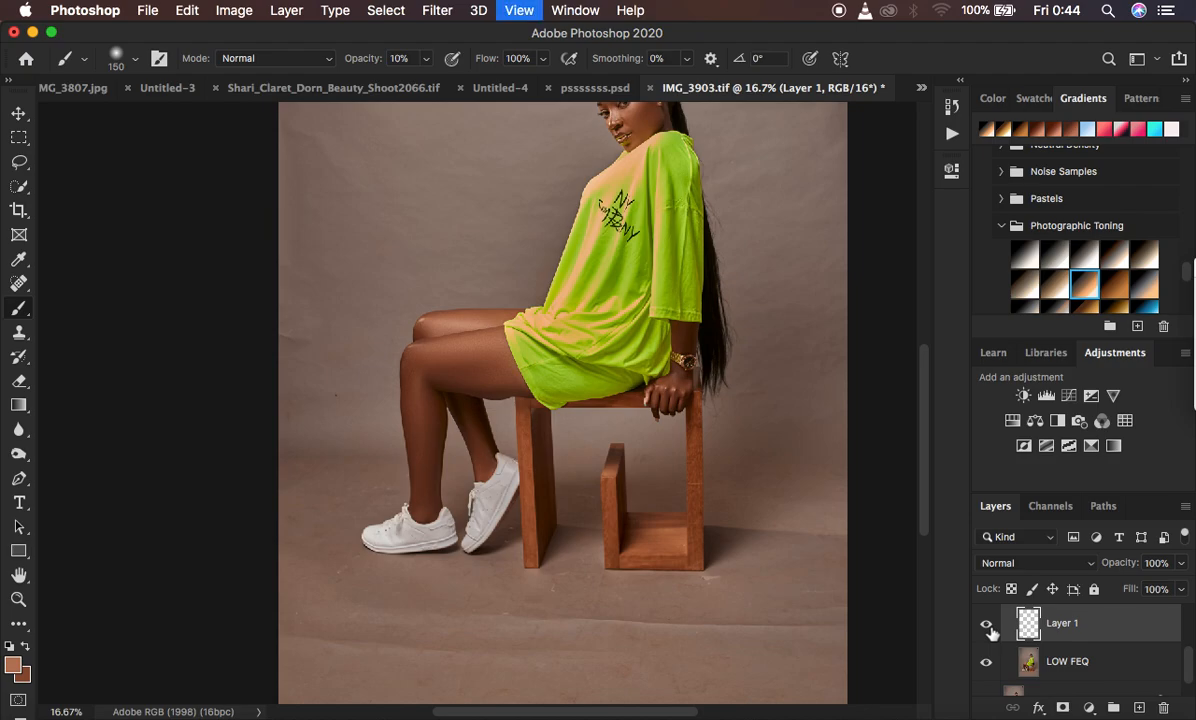
pyautogui.press('super+minus')
pyautogui.press('super+plus')
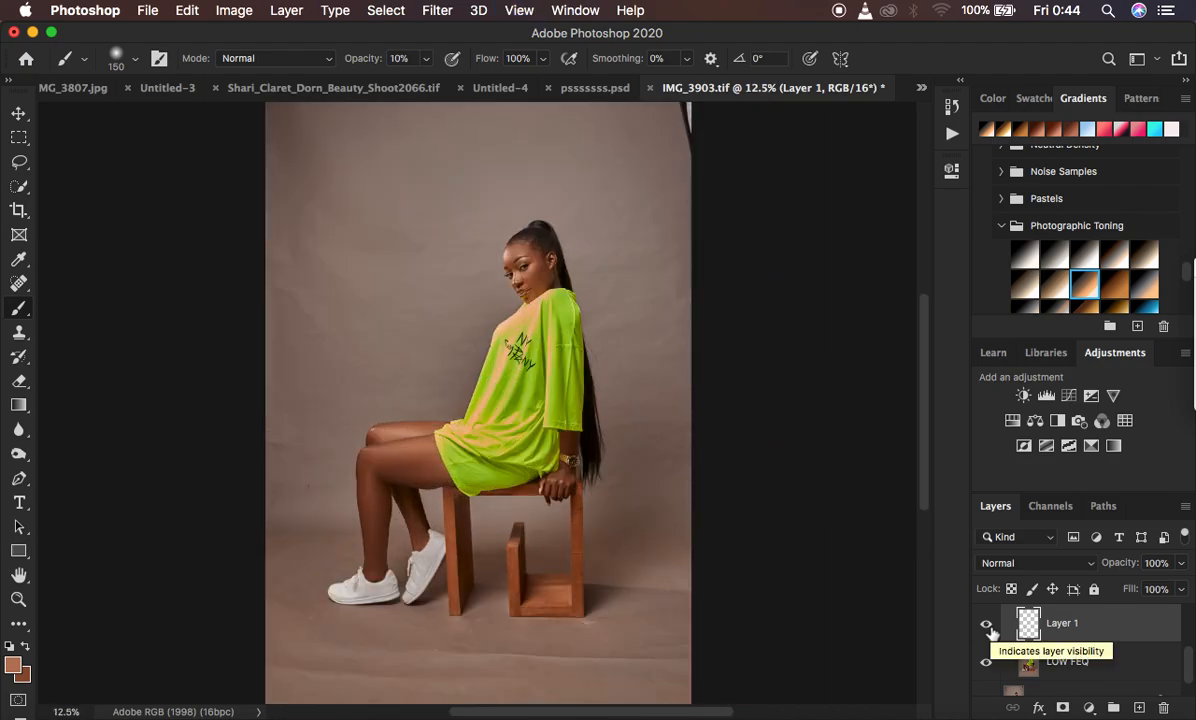
# Step: Clone clean skin texture over the marks on the near knee on the HIGH FREQ layer using a 35 px Clone Stamp
pyautogui.scroll(3, 1116, 643)
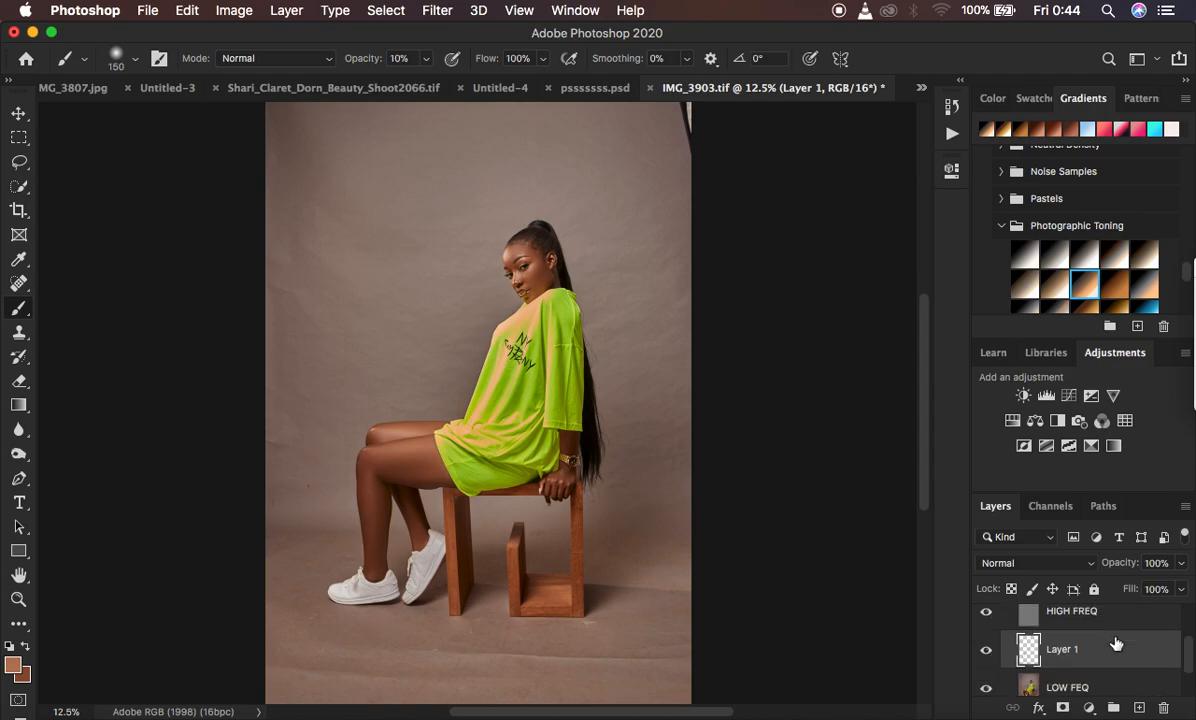
pyautogui.click(1087, 677)
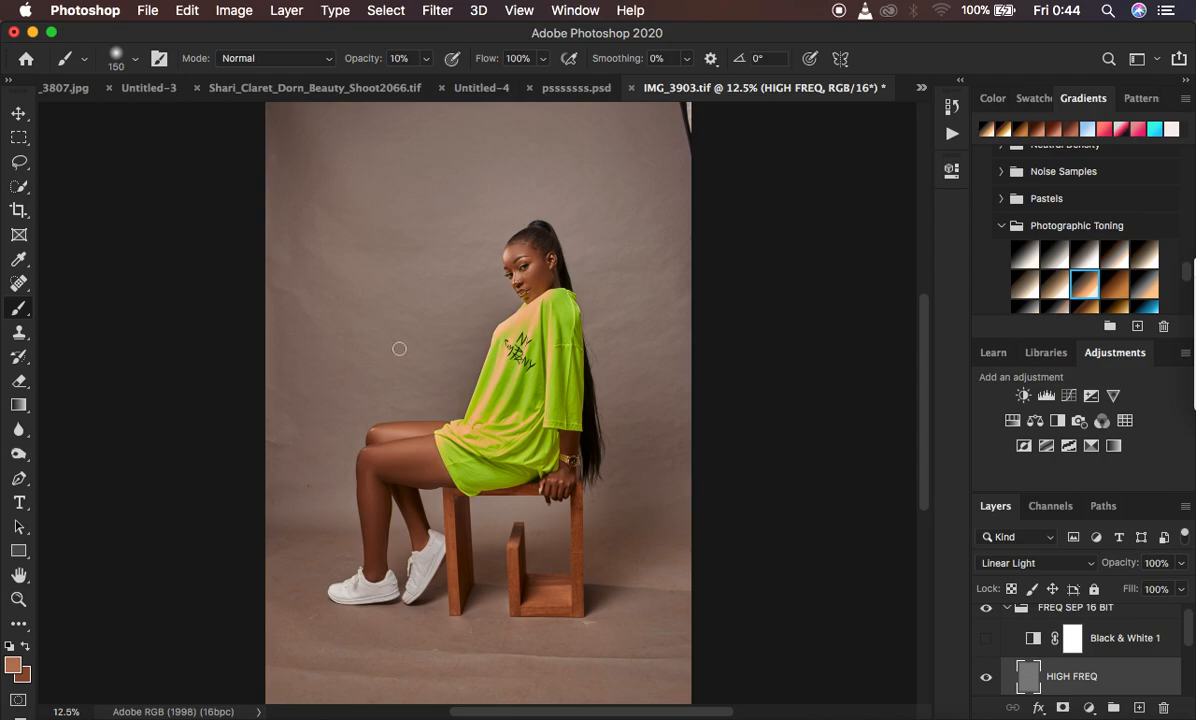
pyautogui.click(19, 336)
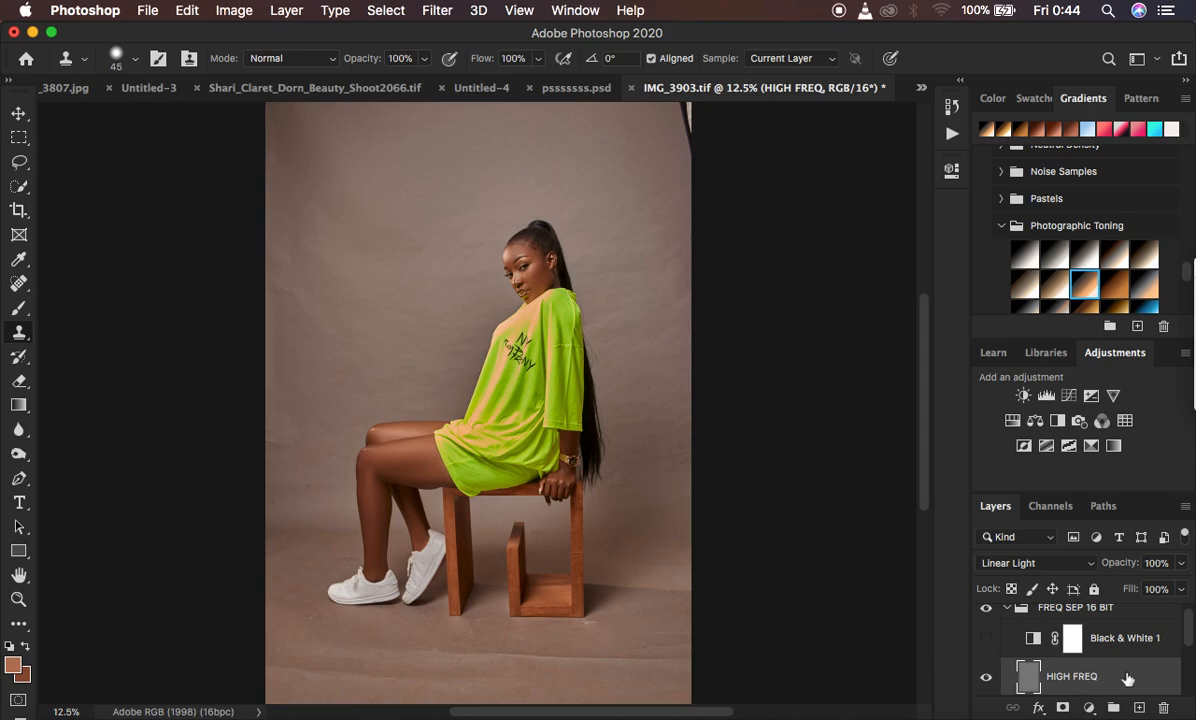
pyautogui.press('super+equal')
pyautogui.press('super+equal')
pyautogui.press('super+equal')
pyautogui.press('super+equal')
pyautogui.press('super+equal')
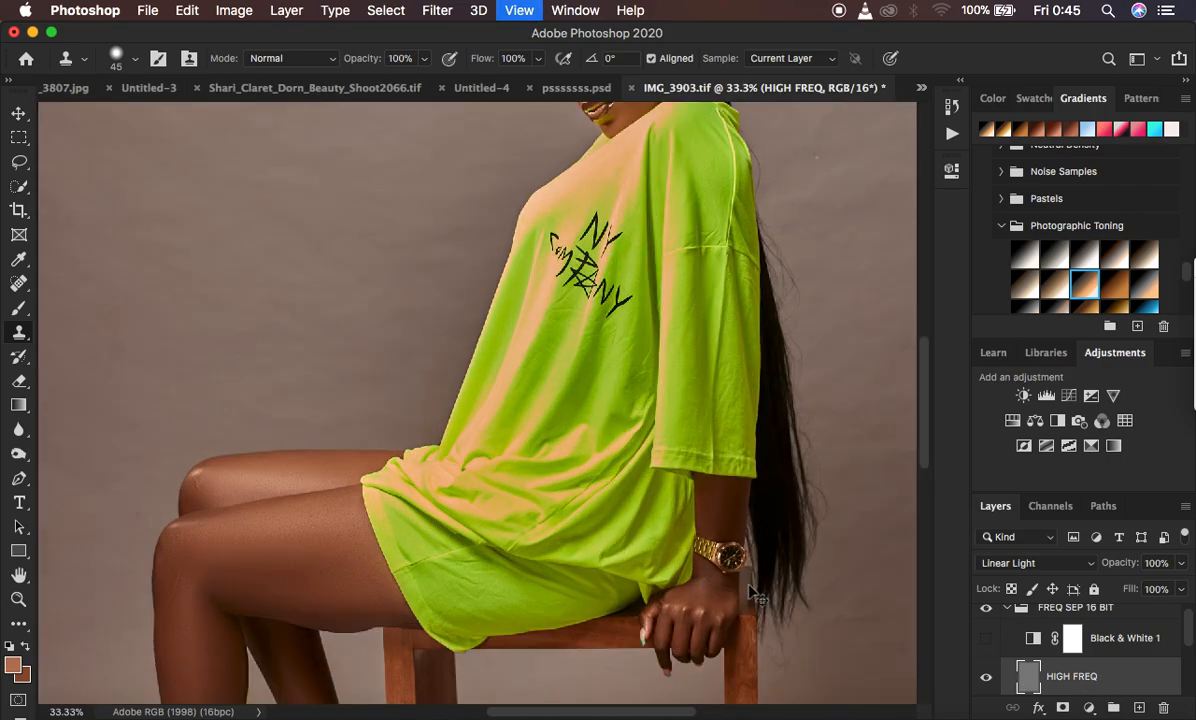
pyautogui.hscroll(-10, 450, 530)
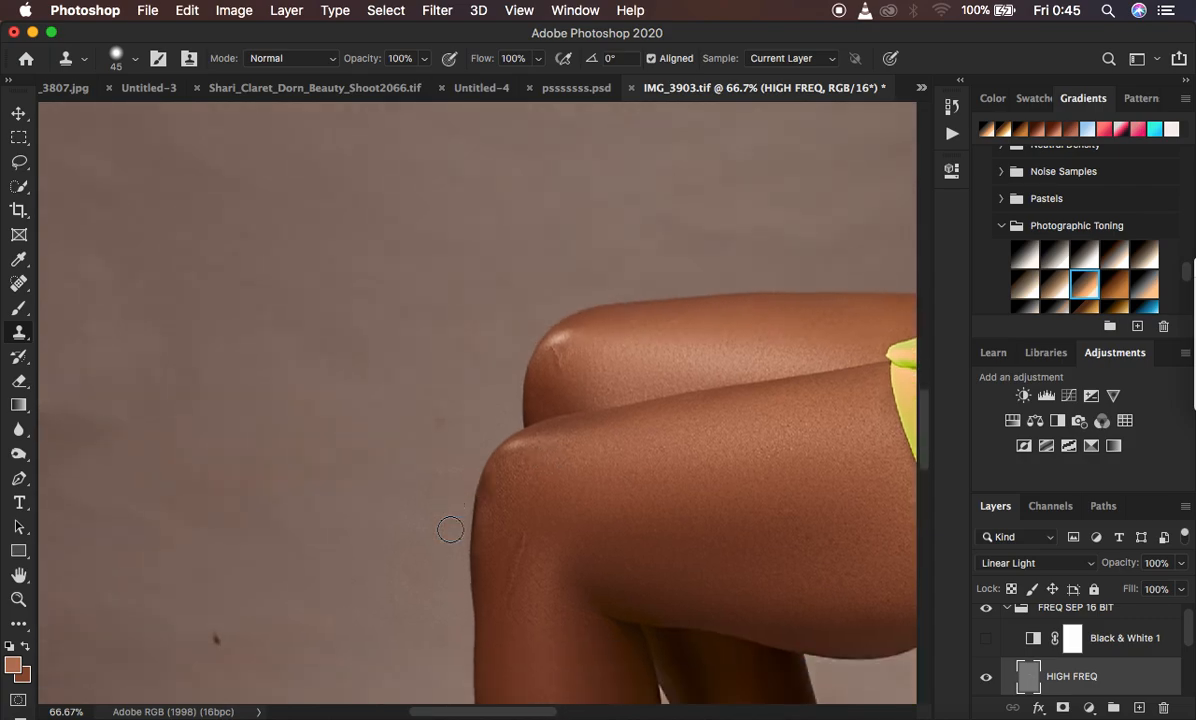
pyautogui.press('[')
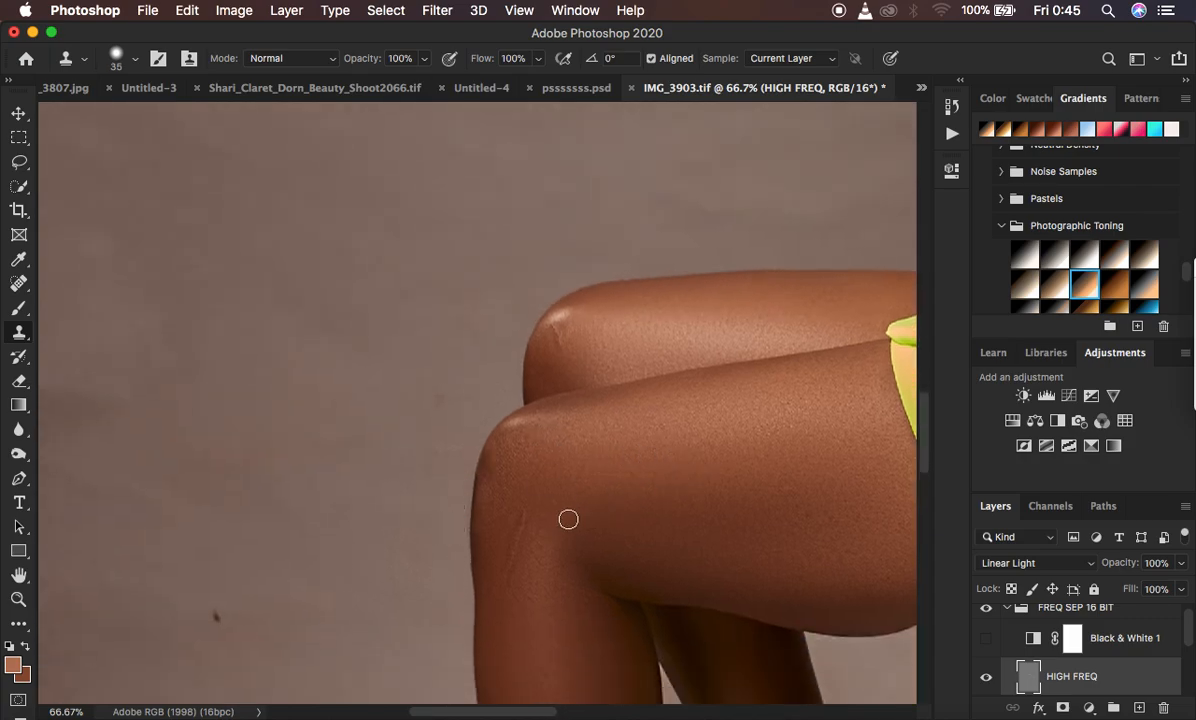
pyautogui.keyDown('alt'); pyautogui.click(508, 508); pyautogui.keyUp('alt')
pyautogui.moveTo(522, 509); pyautogui.dragTo(509, 579)
pyautogui.keyDown('alt'); pyautogui.click(511, 608); pyautogui.keyUp('alt')
pyautogui.moveTo(552, 523); pyautogui.dragTo(543, 518)
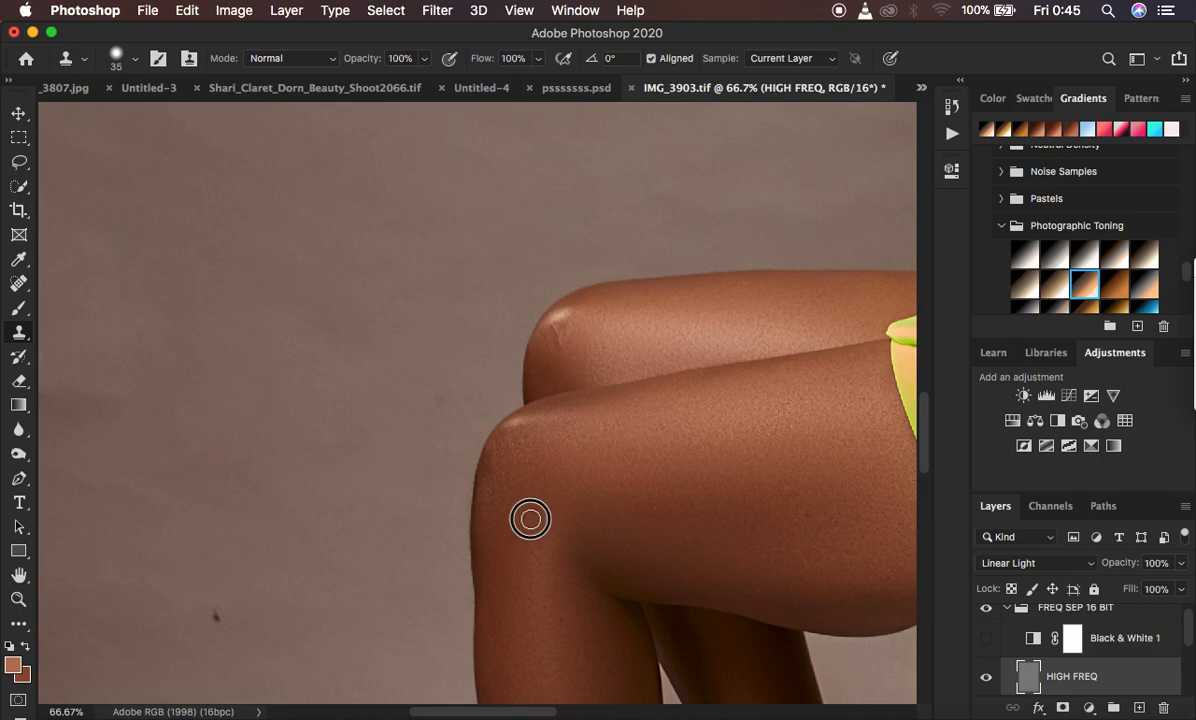
pyautogui.keyDown('alt'); pyautogui.click(606, 497); pyautogui.keyUp('alt')
pyautogui.click(571, 497)
# Step: Clone nearby skin texture over the blemish on the far knee on the HIGH FREQ layer
pyautogui.keyDown('alt'); pyautogui.click(585, 350); pyautogui.keyUp('alt')
pyautogui.keyDown('alt'); pyautogui.click(583, 326); pyautogui.keyUp('alt')
pyautogui.click(548, 330)
pyautogui.keyDown('alt'); pyautogui.click(574, 342); pyautogui.keyUp('alt')
pyautogui.click(558, 346)
pyautogui.keyDown('alt'); pyautogui.click(670, 449); pyautogui.keyUp('alt')
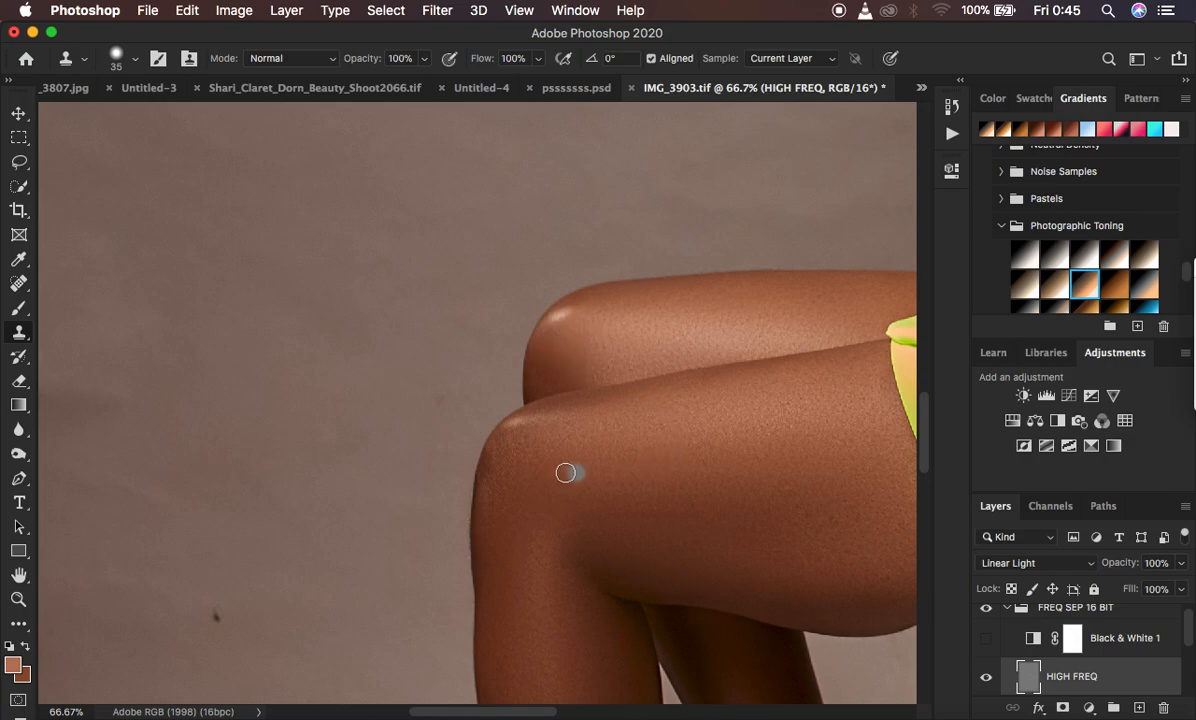
pyautogui.keyDown('alt'); pyautogui.click(809, 517); pyautogui.keyUp('alt')
pyautogui.scroll(-10, 727, 569)
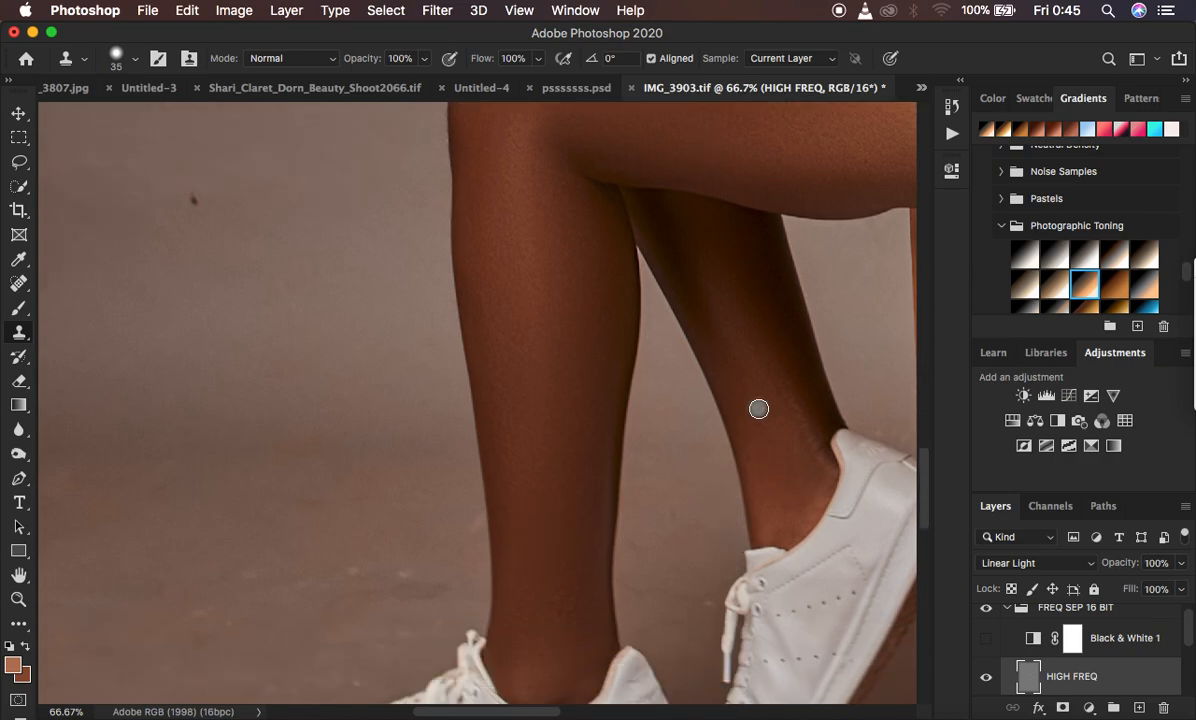
# Step: Clean up the bumps on the forehead above the eyebrows by cloning nearby skin texture on the HIGH FREQ layer
pyautogui.scroll(15, 758, 408)
pyautogui.scroll(15, 758, 408)
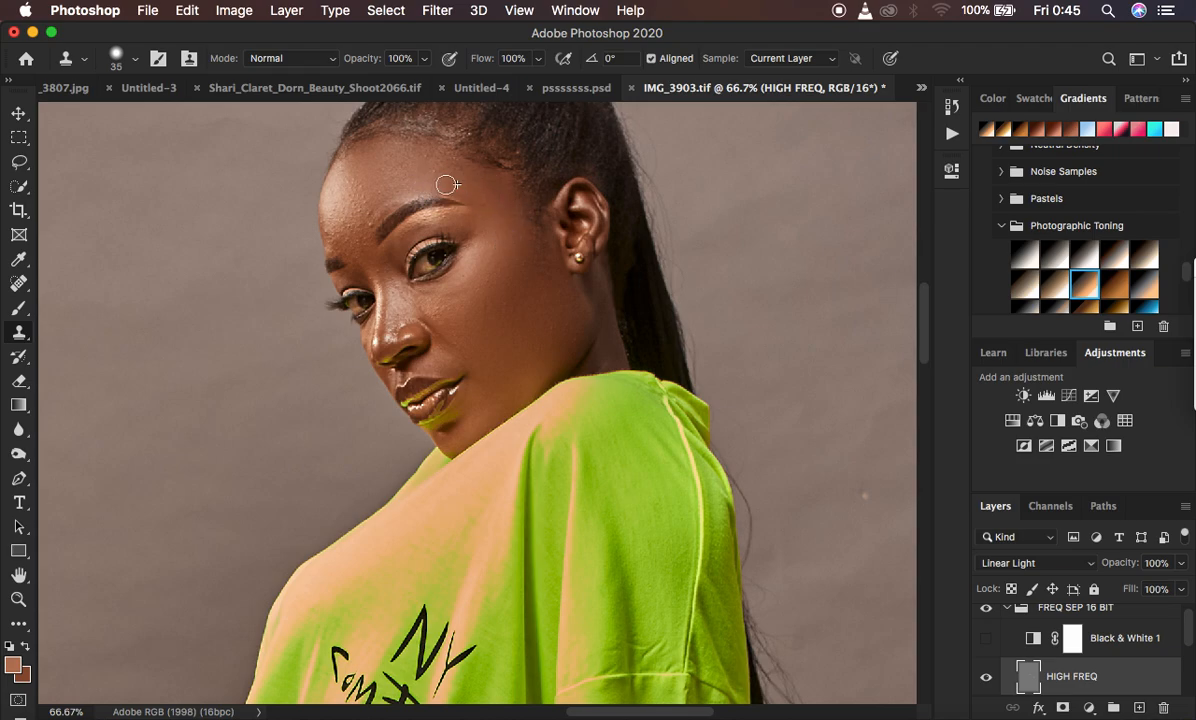
pyautogui.keyDown('alt'); pyautogui.click(408, 186); pyautogui.keyUp('alt')
pyautogui.keyDown('alt'); pyautogui.click(392, 191); pyautogui.keyUp('alt')
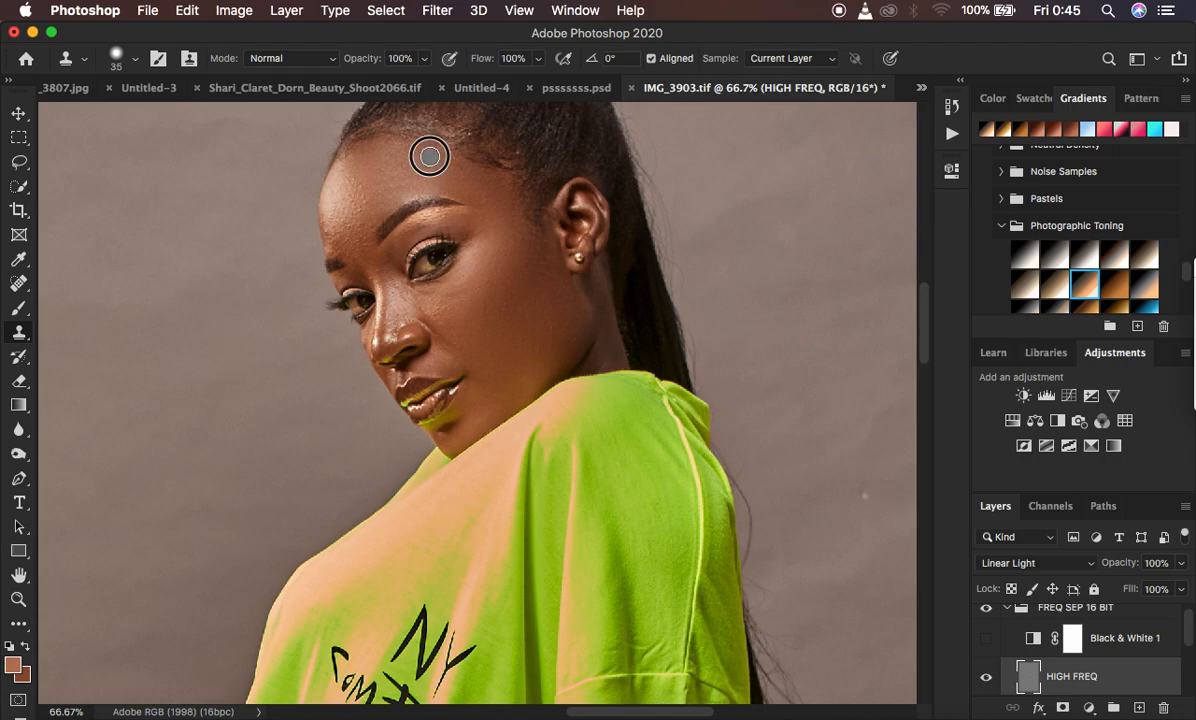
pyautogui.keyDown('alt'); pyautogui.click(366, 207); pyautogui.keyUp('alt')
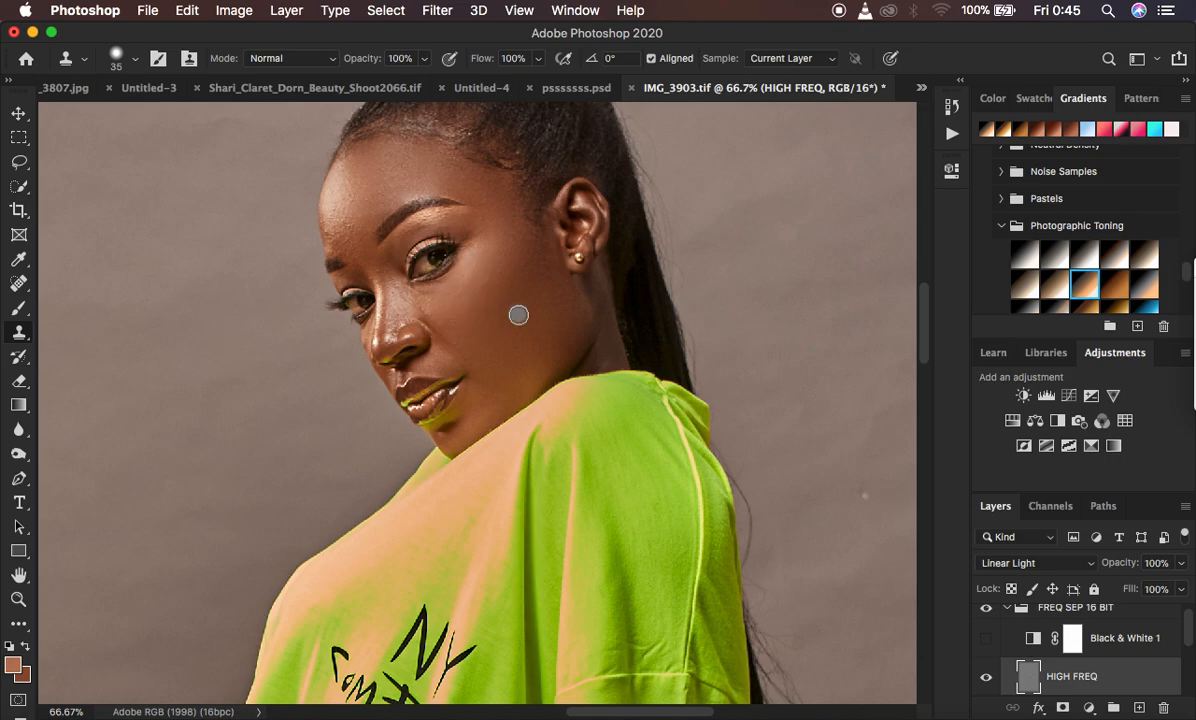
pyautogui.moveTo(354, 243); pyautogui.dragTo(332, 228)
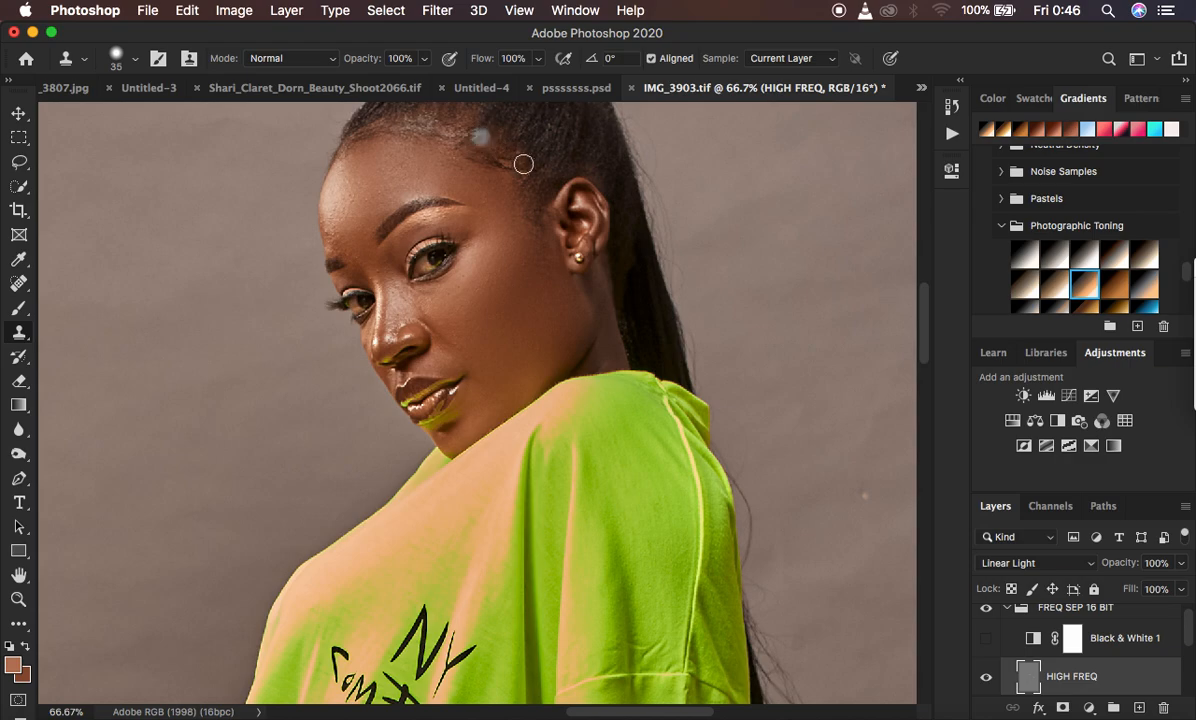
# Step: Even out the forearm above the watch on Layer 1 with a 100 px Brush at 10% opacity, undoing the last stroke
pyautogui.press('super+minus')
pyautogui.press('super+minus')
pyautogui.press('super+minus')
pyautogui.press('super+minus')
pyautogui.press('super+minus')
pyautogui.press('super+minus')
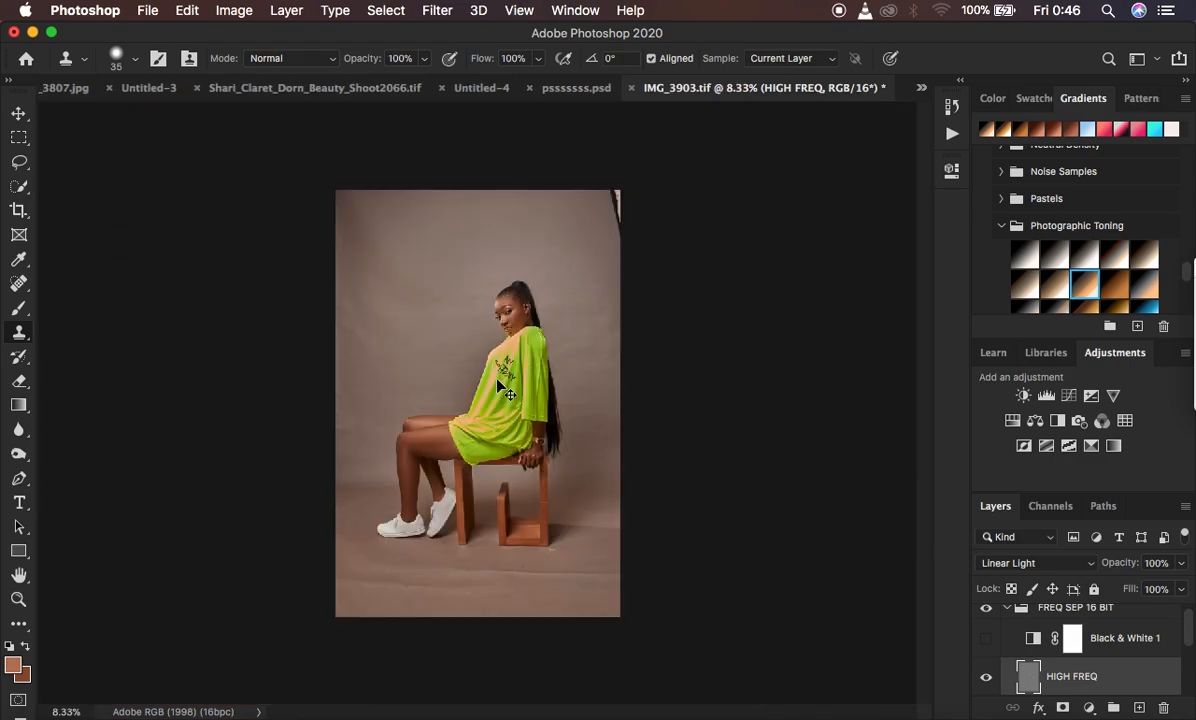
pyautogui.press('super+plus')
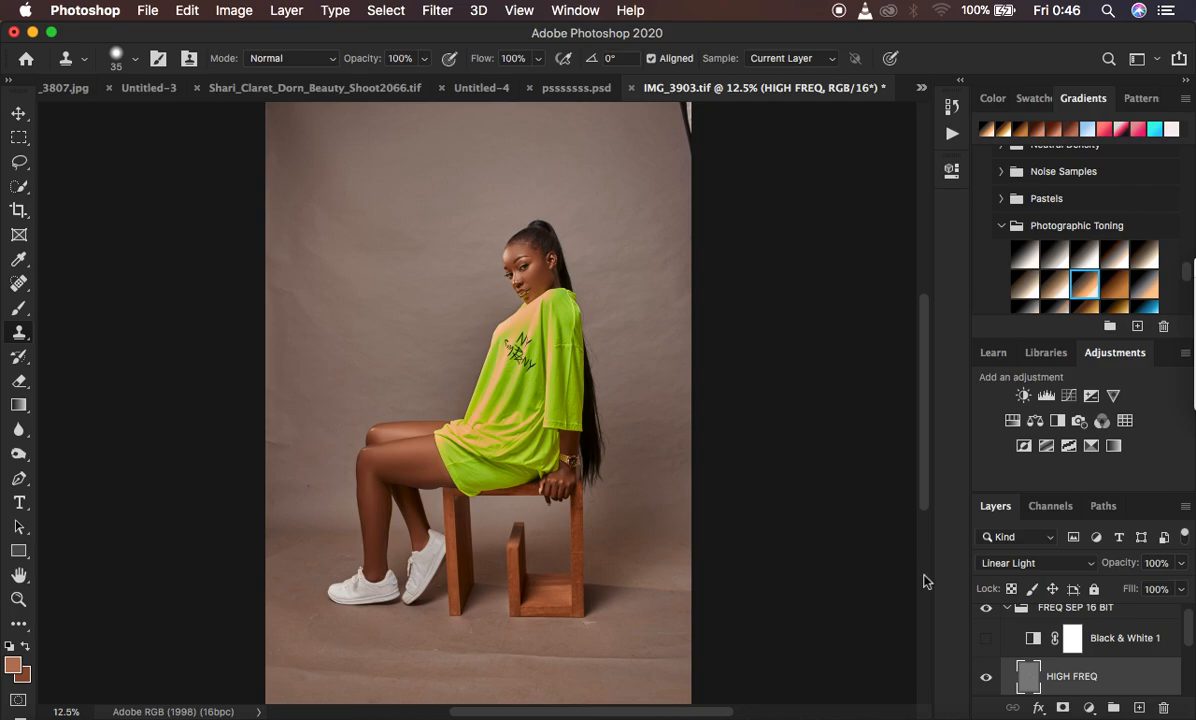
pyautogui.scroll(-1, 1068, 672)
pyautogui.click(1060, 673)
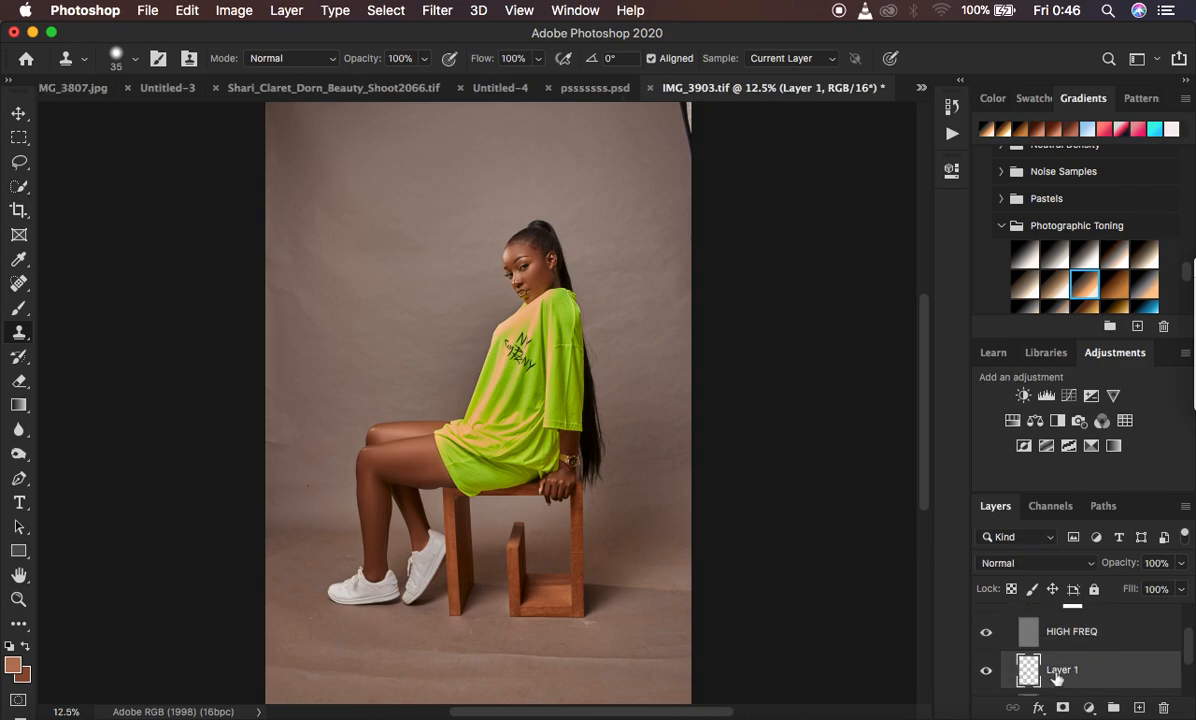
pyautogui.click(18, 309)
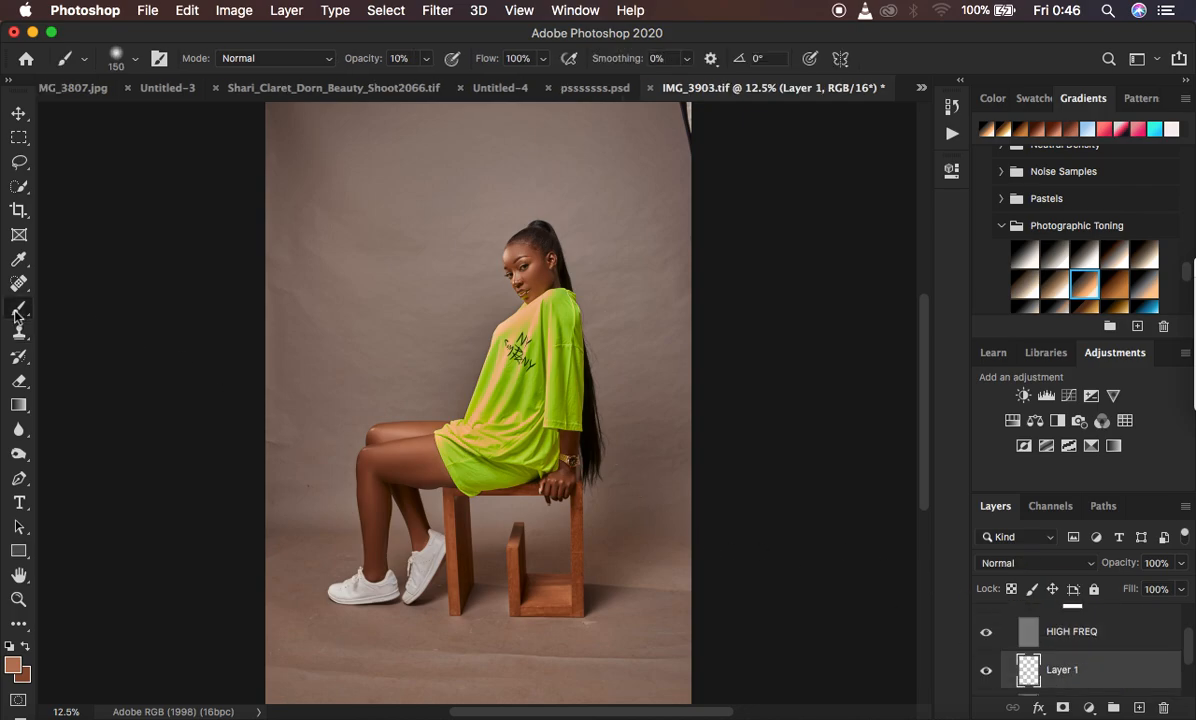
pyautogui.scroll(3, 452, 398)
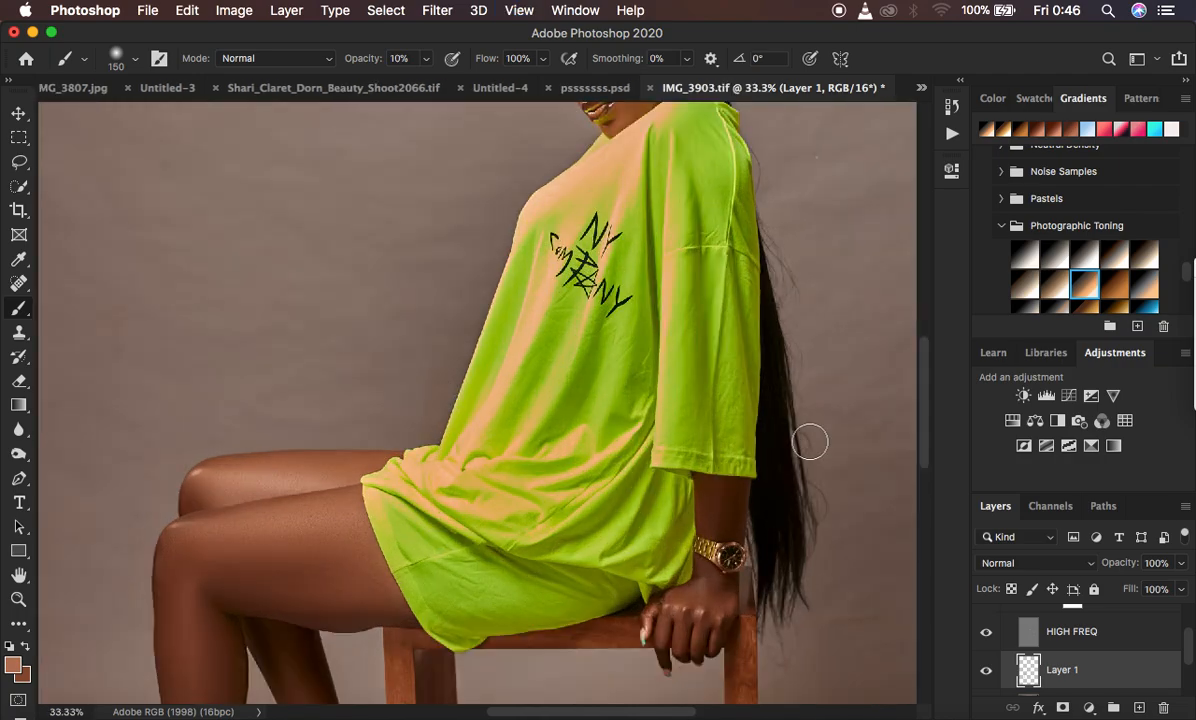
pyautogui.scroll(-3, 807, 442)
pyautogui.press('[')
pyautogui.press('[')
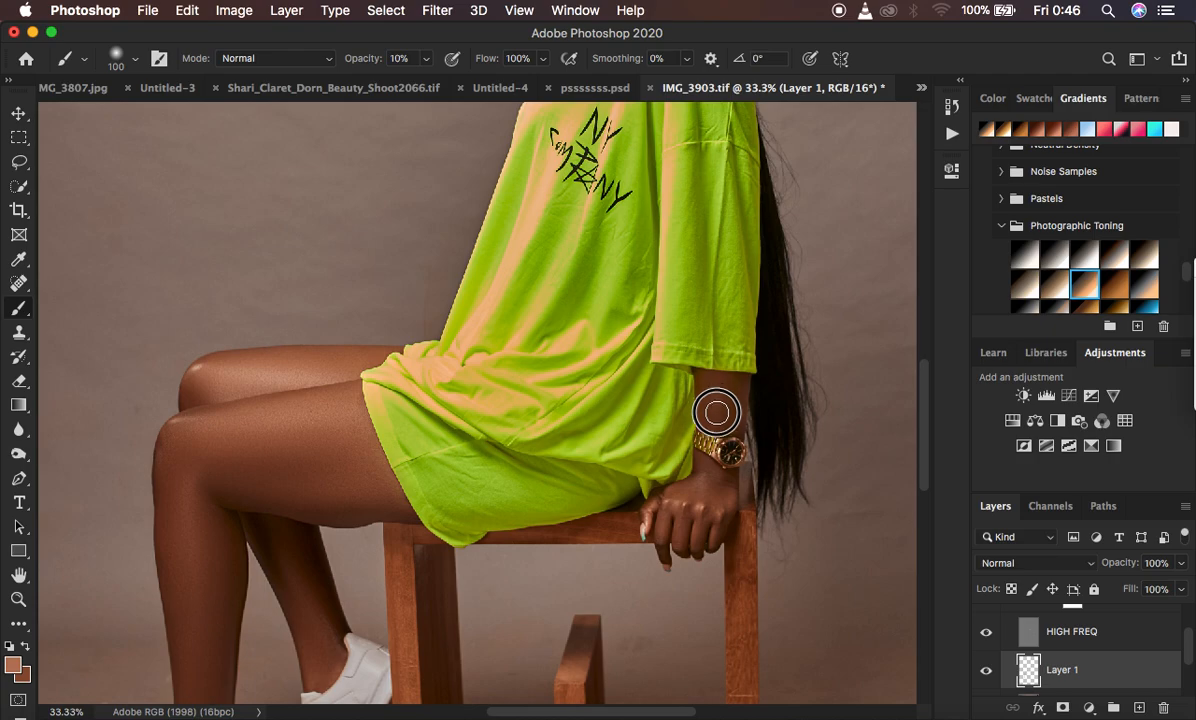
pyautogui.press('super+z')
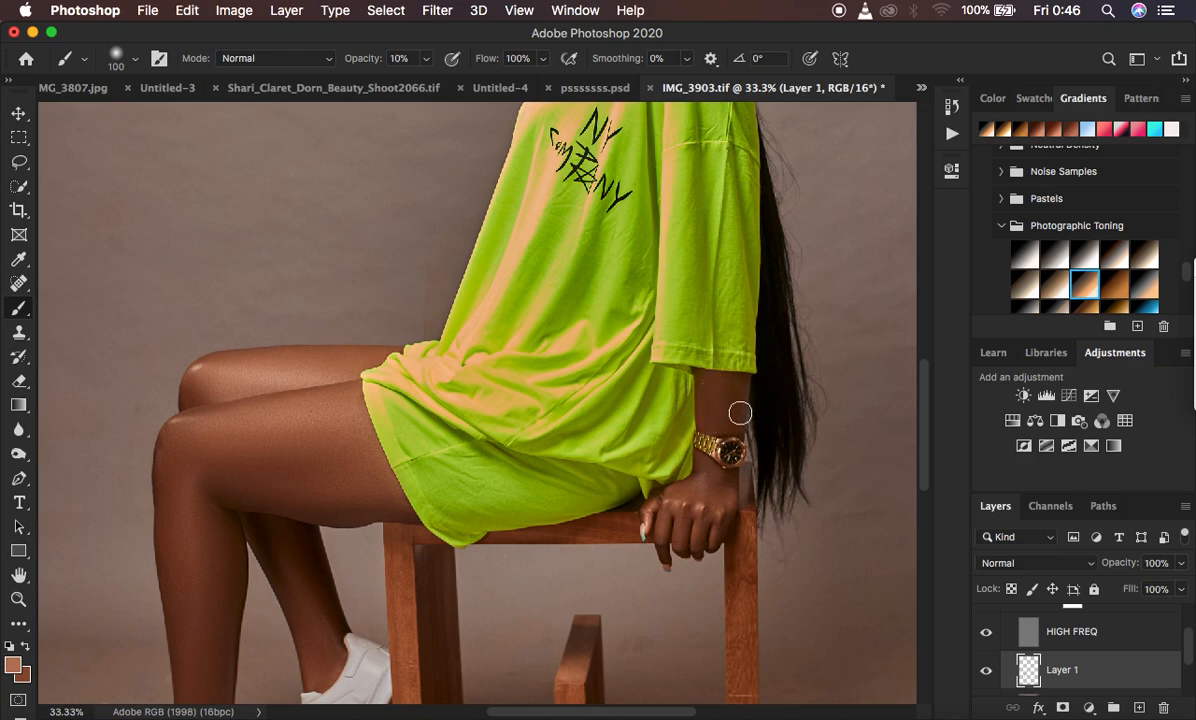
# Step: Toggle the visibility of Layer 1 to compare the arm skin before and after painting, and check the whole figure
pyautogui.click(986, 671)
pyautogui.click(986, 671)
pyautogui.click(986, 671)
pyautogui.click(986, 671)
pyautogui.press('super+minus')
pyautogui.press('super+minus')
pyautogui.press('super+minus')
pyautogui.press('super+minus')
pyautogui.press('super+plus')
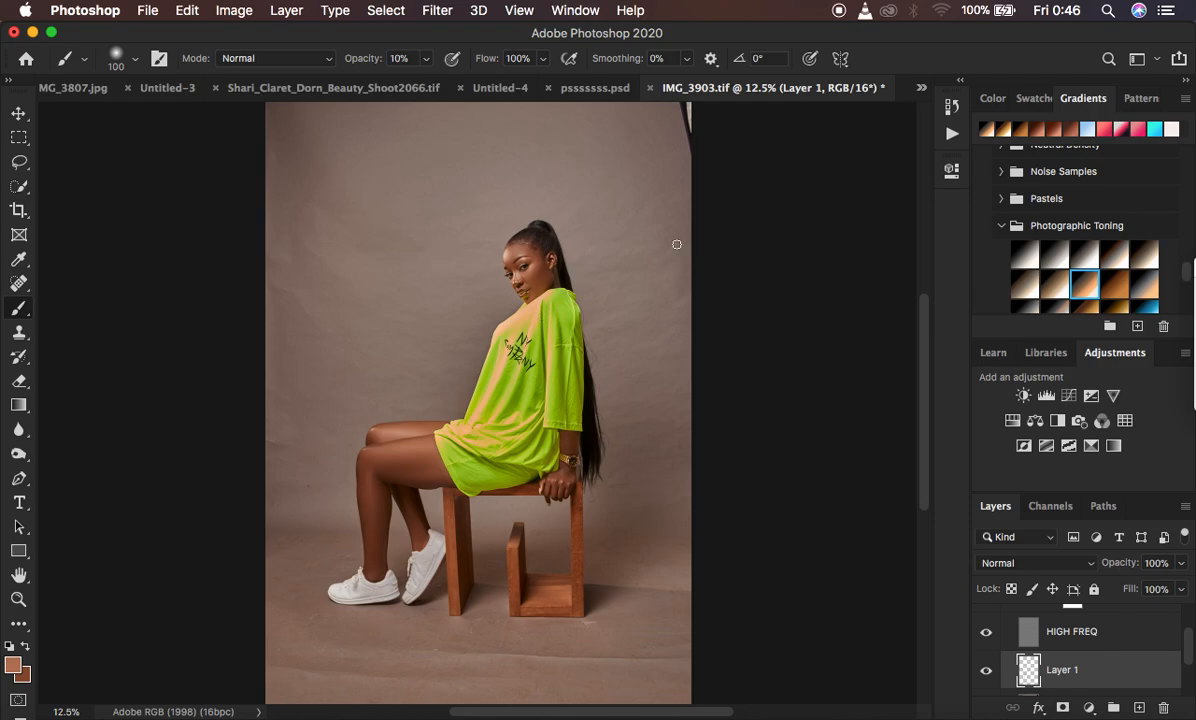
pyautogui.scroll(4, 691, 225)
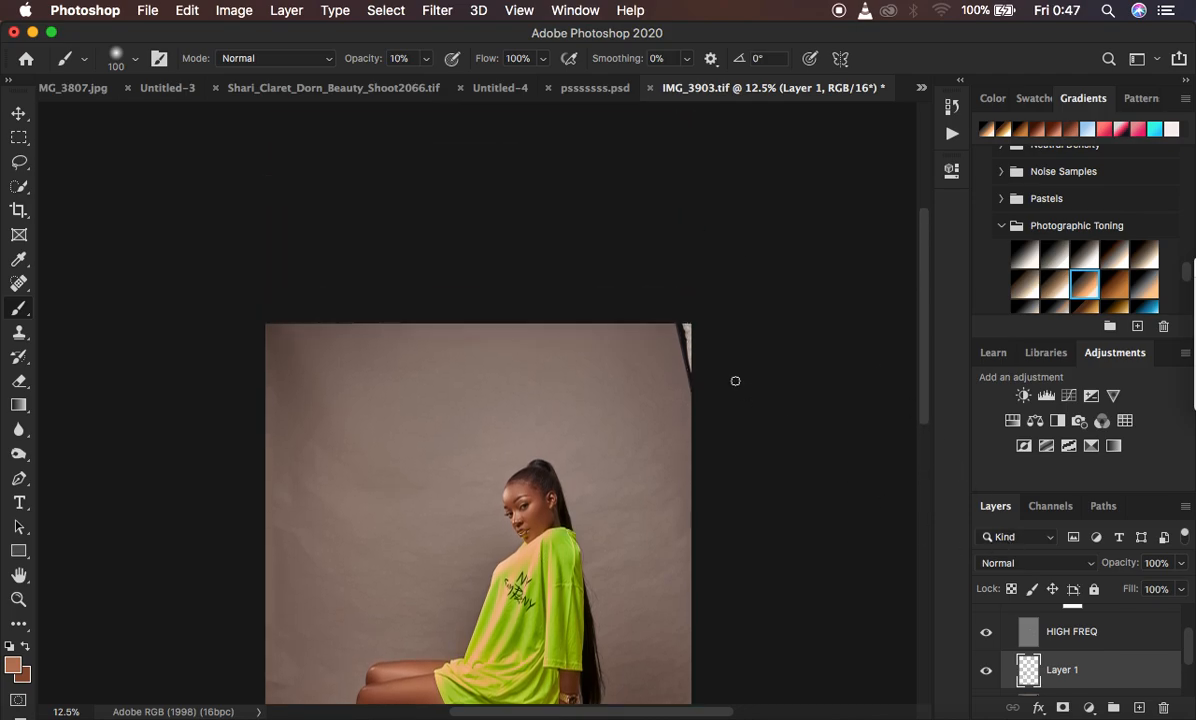
pyautogui.press('super+minus')
pyautogui.press('super+equal')
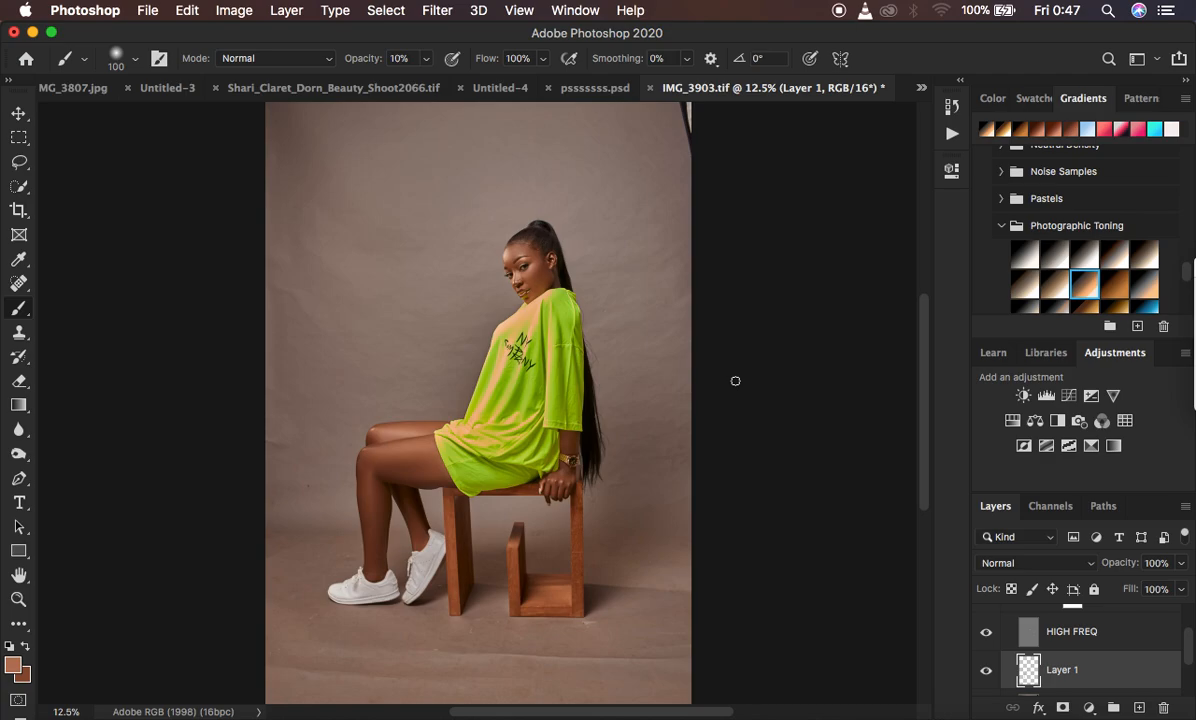
# Step: Delete the Black & White 1 layer, collapse the FREQ SEP 16 BIT group and stamp all visible layers into a new layer above it
pyautogui.scroll(2, 1124, 634)
pyautogui.click(1137, 655)
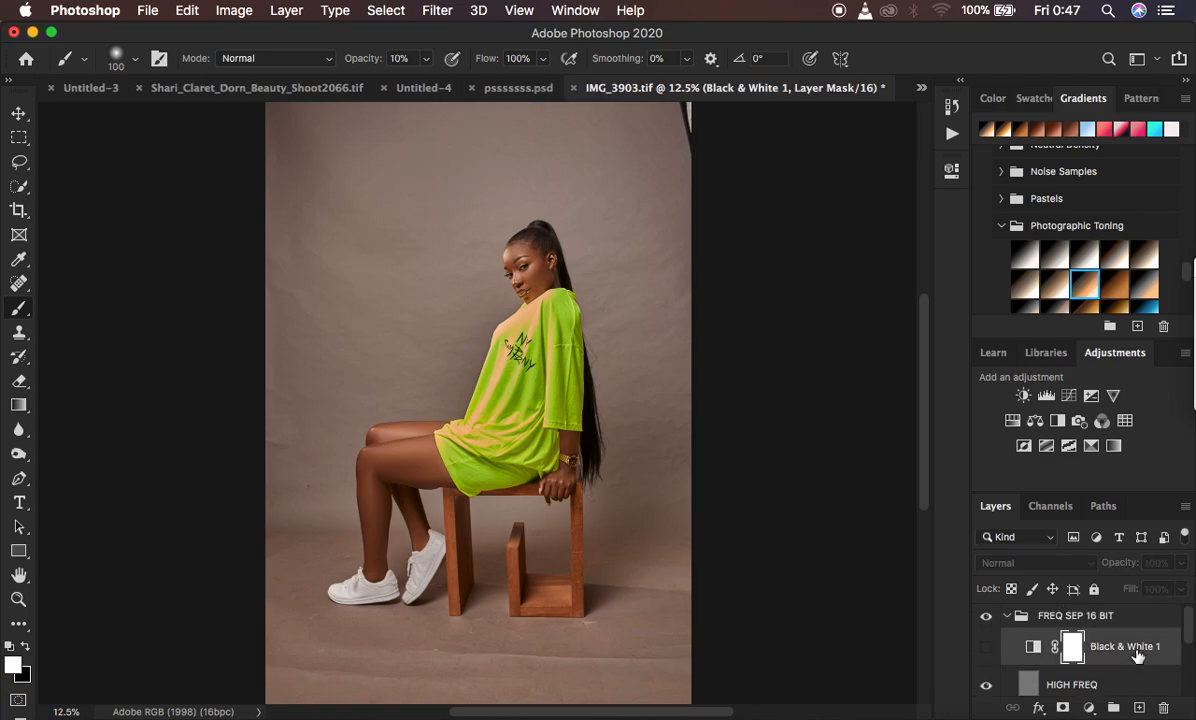
pyautogui.press('BackSpace')
pyautogui.click(1014, 620)
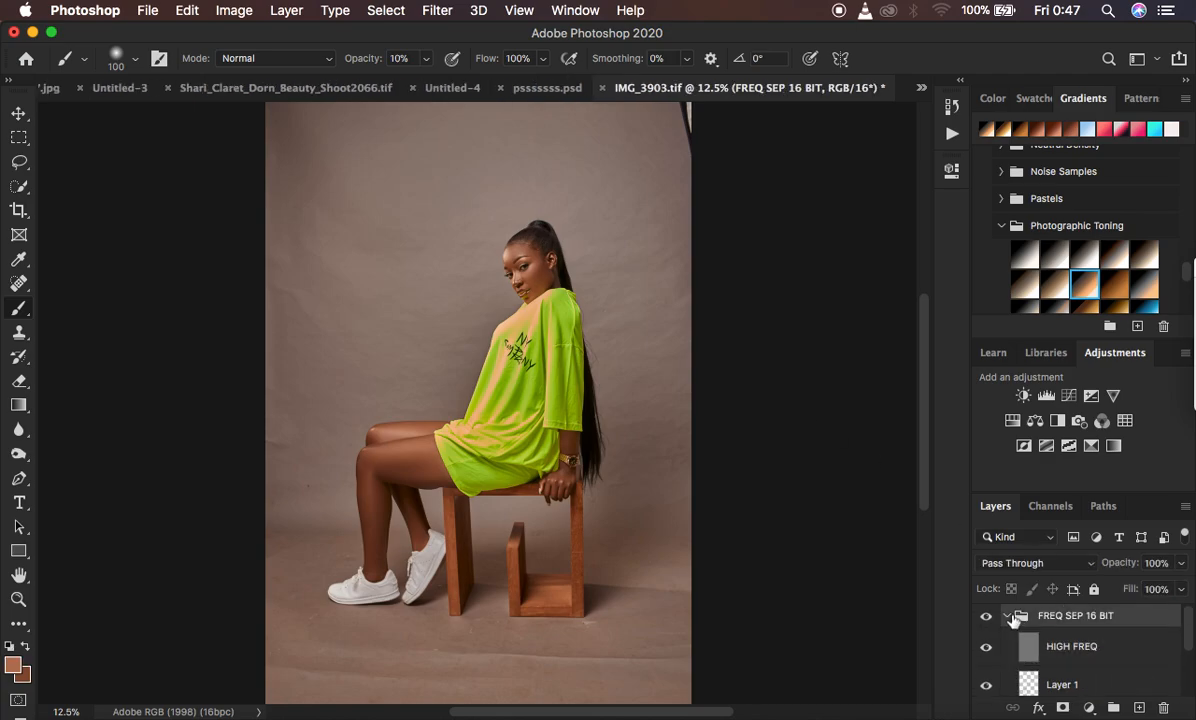
pyautogui.click(1010, 616)
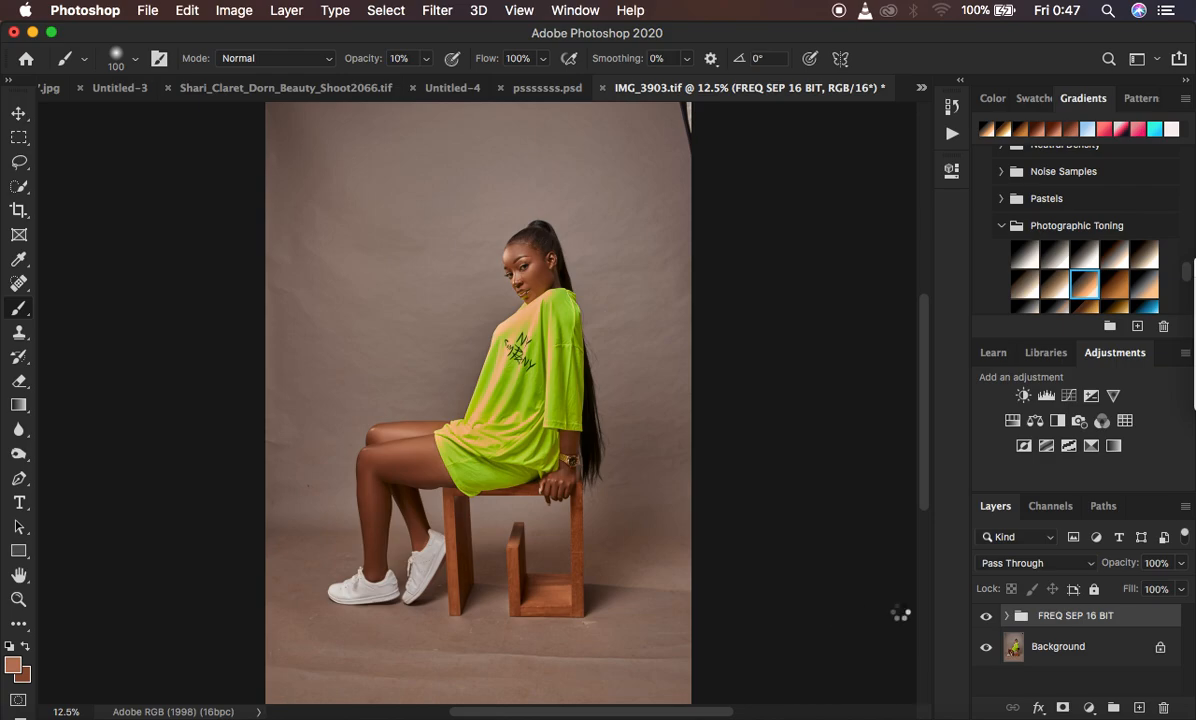
pyautogui.press('super+alt+shift+e')
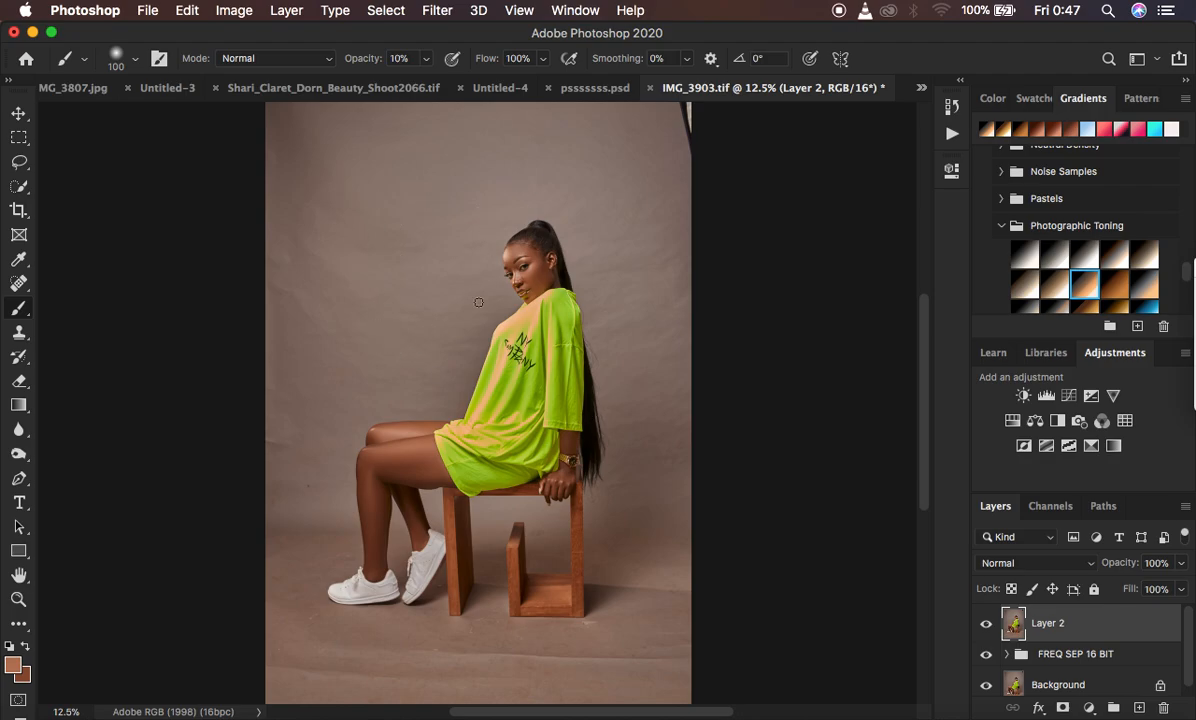
# Step: Smooth the backdrop around the model's head and upper body on Layer 2 using a 600 px Mixer Brush with Wet at 12%
pyautogui.click(22, 310)
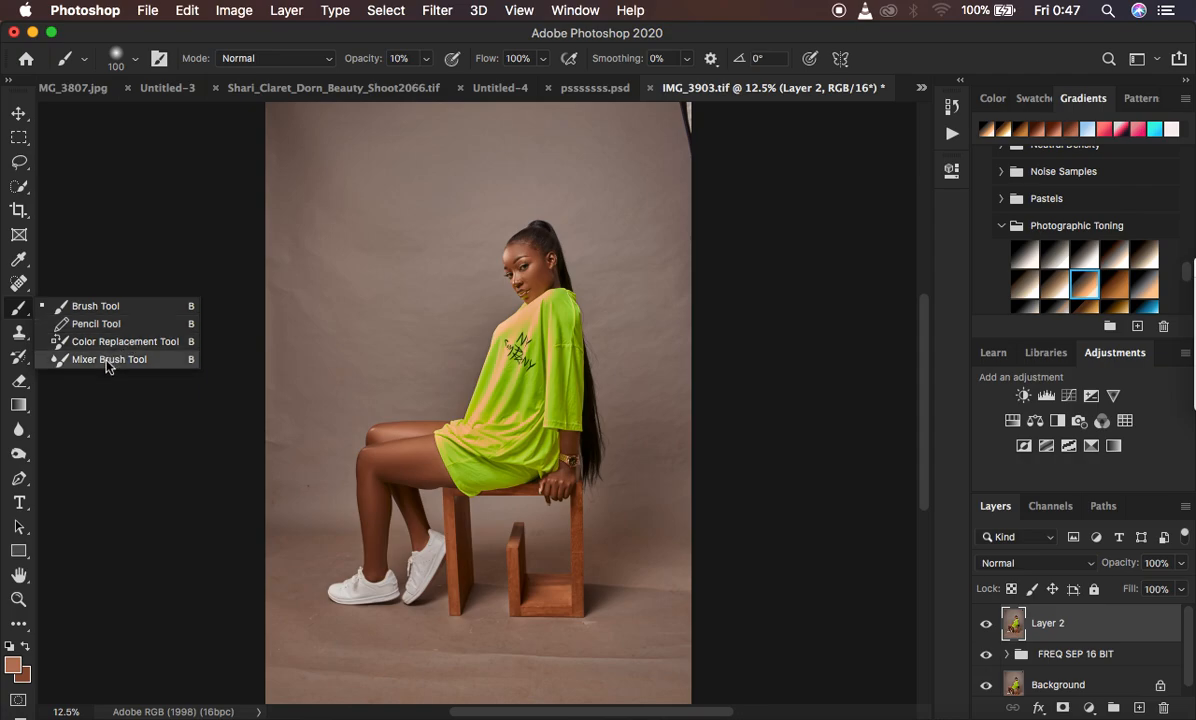
pyautogui.click(108, 360)
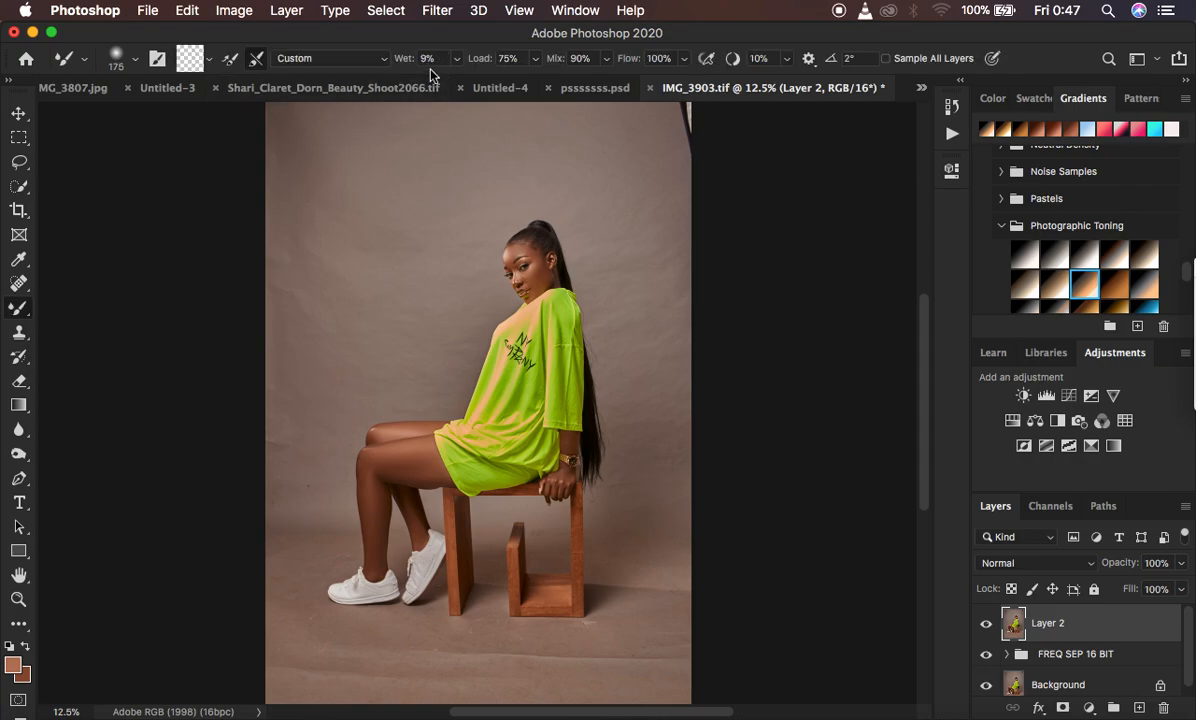
pyautogui.click(456, 59)
pyautogui.click(350, 196)
pyautogui.press(']')
pyautogui.press(']')
pyautogui.press(']')
pyautogui.press(']')
pyautogui.moveTo(304, 192)
pyautogui.mouseDown()
pyautogui.moveTo(301, 266)
pyautogui.moveTo(307, 229)
pyautogui.moveTo(320, 284)
pyautogui.moveTo(302, 289)
pyautogui.moveTo(292, 323)
pyautogui.moveTo(286, 242)
pyautogui.moveTo(332, 229)
pyautogui.moveTo(338, 277)
pyautogui.moveTo(369, 322)
pyautogui.moveTo(402, 257)
pyautogui.moveTo(413, 302)
pyautogui.moveTo(391, 249)
pyautogui.moveTo(396, 276)
pyautogui.moveTo(359, 348)
pyautogui.moveTo(426, 299)
pyautogui.moveTo(431, 321)
pyautogui.moveTo(396, 329)
pyautogui.moveTo(374, 279)
pyautogui.moveTo(342, 249)
pyautogui.moveTo(360, 212)
pyautogui.moveTo(387, 205)
pyautogui.moveTo(307, 212)
pyautogui.moveTo(300, 175)
pyautogui.moveTo(281, 158)
pyautogui.moveTo(332, 384)
pyautogui.moveTo(314, 347)
pyautogui.moveTo(426, 358)
pyautogui.moveTo(412, 313)
pyautogui.mouseUp()
pyautogui.moveTo(285, 362)
pyautogui.mouseDown()
pyautogui.moveTo(273, 390)
pyautogui.moveTo(286, 392)
pyautogui.moveTo(297, 464)
pyautogui.moveTo(319, 401)
pyautogui.moveTo(362, 355)
pyautogui.moveTo(407, 350)
pyautogui.moveTo(418, 332)
pyautogui.moveTo(414, 241)
pyautogui.moveTo(397, 204)
pyautogui.moveTo(359, 193)
pyautogui.moveTo(337, 168)
pyautogui.moveTo(291, 160)
pyautogui.moveTo(287, 147)
pyautogui.moveTo(362, 195)
pyautogui.moveTo(443, 216)
pyautogui.moveTo(500, 167)
pyautogui.moveTo(555, 158)
pyautogui.moveTo(615, 199)
pyautogui.moveTo(636, 250)
pyautogui.moveTo(624, 197)
pyautogui.moveTo(646, 218)
pyautogui.mouseUp()
pyautogui.moveTo(623, 252)
pyautogui.mouseDown()
pyautogui.moveTo(643, 347)
pyautogui.moveTo(662, 342)
pyautogui.moveTo(675, 304)
pyautogui.moveTo(653, 364)
pyautogui.moveTo(649, 332)
pyautogui.moveTo(648, 466)
pyautogui.moveTo(625, 299)
pyautogui.mouseUp()
# Step: Blend the backdrop behind the ponytail and in front of the model's chest with a 250 px Mixer Brush
pyautogui.press('super+equal')
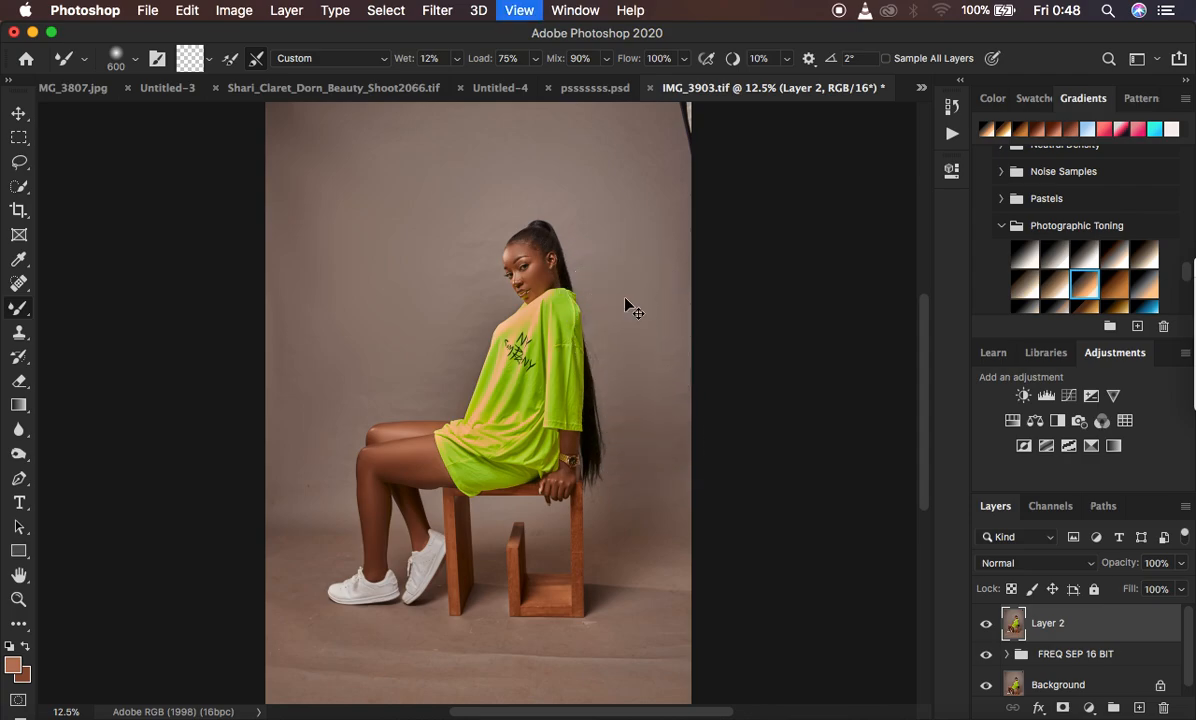
pyautogui.press('[')
pyautogui.press('[')
pyautogui.press('[')
pyautogui.press('[')
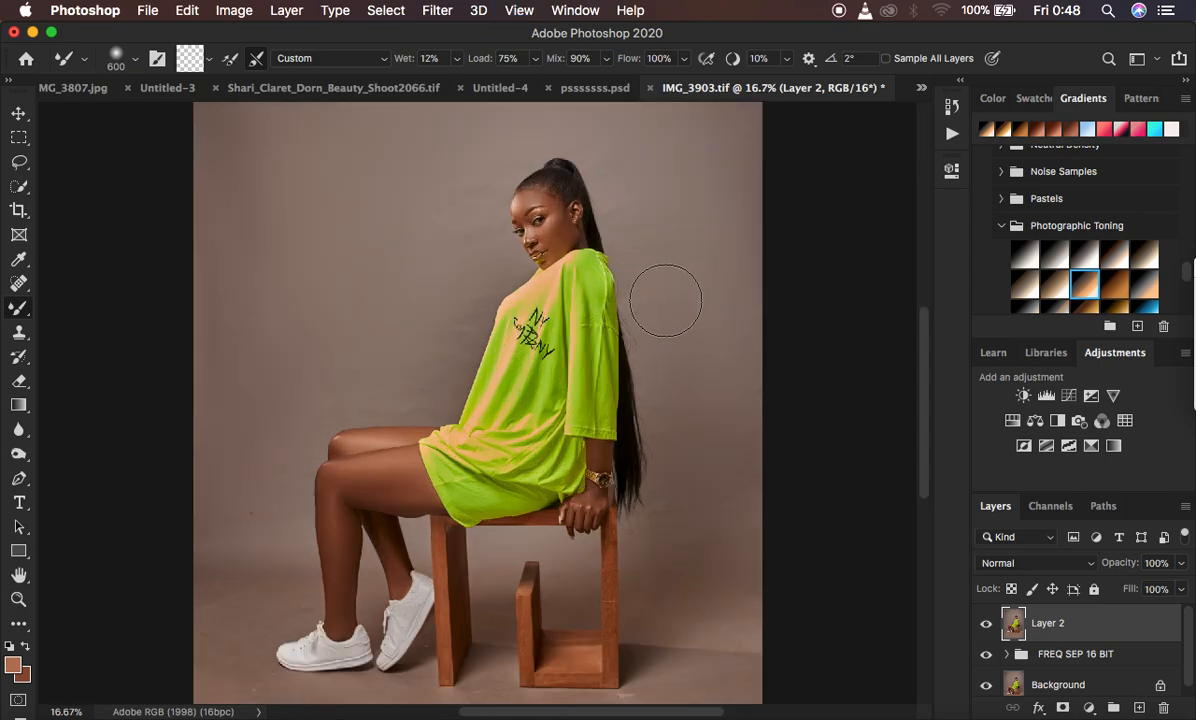
pyautogui.moveTo(665, 307)
pyautogui.mouseDown()
pyautogui.moveTo(667, 424)
pyautogui.moveTo(654, 400)
pyautogui.moveTo(664, 408)
pyautogui.moveTo(660, 292)
pyautogui.moveTo(621, 227)
pyautogui.moveTo(628, 178)
pyautogui.moveTo(683, 246)
pyautogui.moveTo(743, 425)
pyautogui.moveTo(741, 385)
pyautogui.mouseUp()
pyautogui.moveTo(470, 268)
pyautogui.mouseDown()
pyautogui.moveTo(448, 347)
pyautogui.moveTo(406, 390)
pyautogui.moveTo(371, 379)
pyautogui.moveTo(382, 382)
pyautogui.moveTo(376, 395)
pyautogui.moveTo(449, 382)
pyautogui.moveTo(457, 315)
pyautogui.moveTo(477, 266)
pyautogui.moveTo(494, 259)
pyautogui.moveTo(467, 200)
pyautogui.moveTo(485, 178)
pyautogui.moveTo(446, 200)
pyautogui.moveTo(457, 192)
pyautogui.moveTo(486, 278)
pyautogui.moveTo(470, 272)
pyautogui.moveTo(460, 306)
pyautogui.moveTo(467, 211)
pyautogui.moveTo(435, 334)
pyautogui.moveTo(391, 398)
pyautogui.moveTo(323, 376)
pyautogui.moveTo(320, 406)
pyautogui.moveTo(248, 347)
pyautogui.moveTo(224, 387)
pyautogui.moveTo(190, 295)
pyautogui.mouseUp()
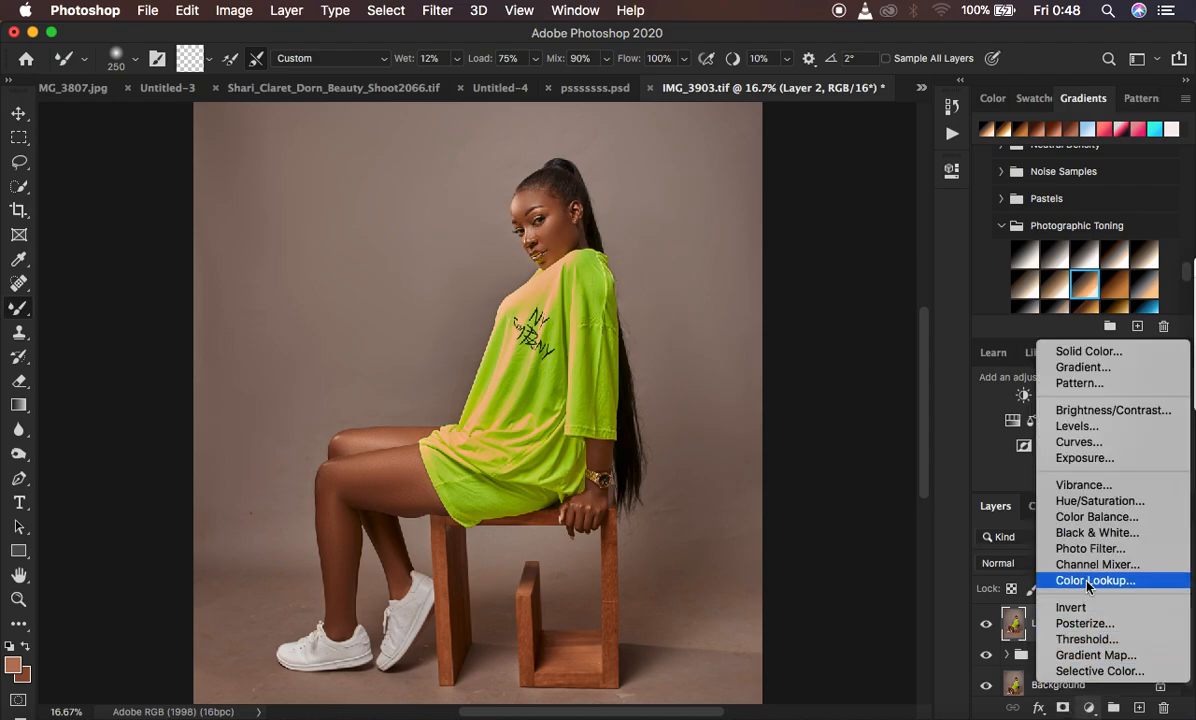
# Step: Add a Black & White adjustment layer above Layer 2 with Reds at 9 and Yellows at 33
pyautogui.click(1086, 535)
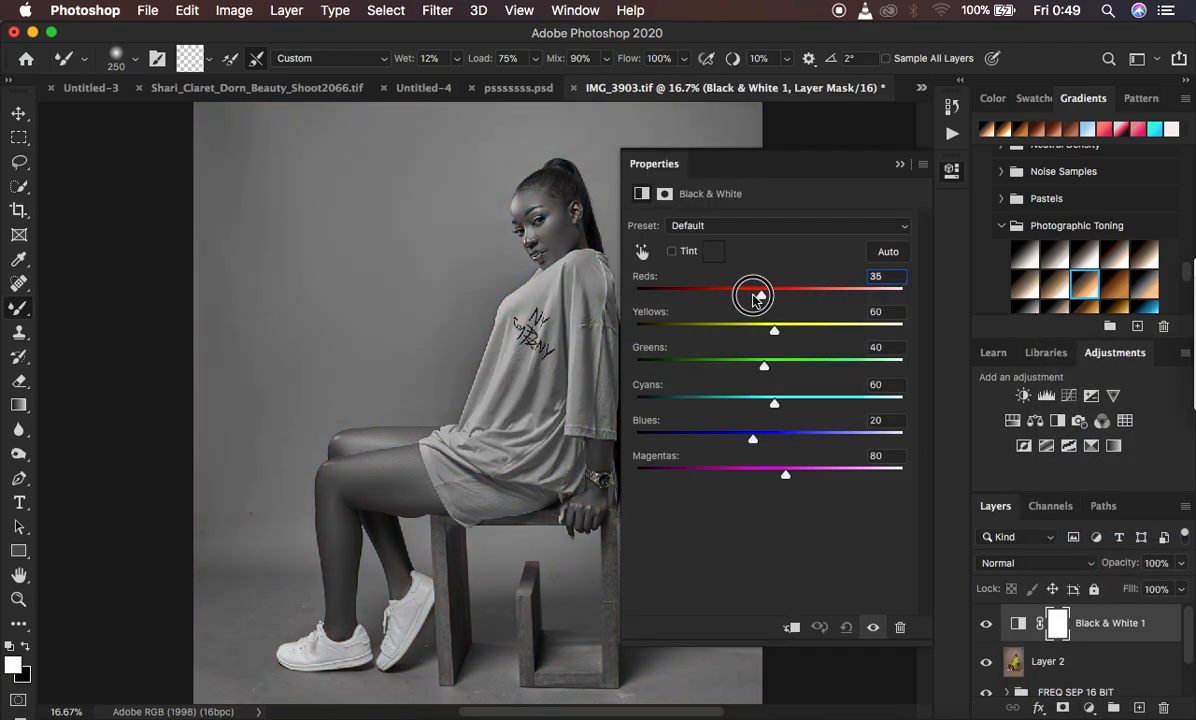
pyautogui.moveTo(755, 300); pyautogui.dragTo(743, 297)
pyautogui.moveTo(773, 337); pyautogui.dragTo(762, 338)
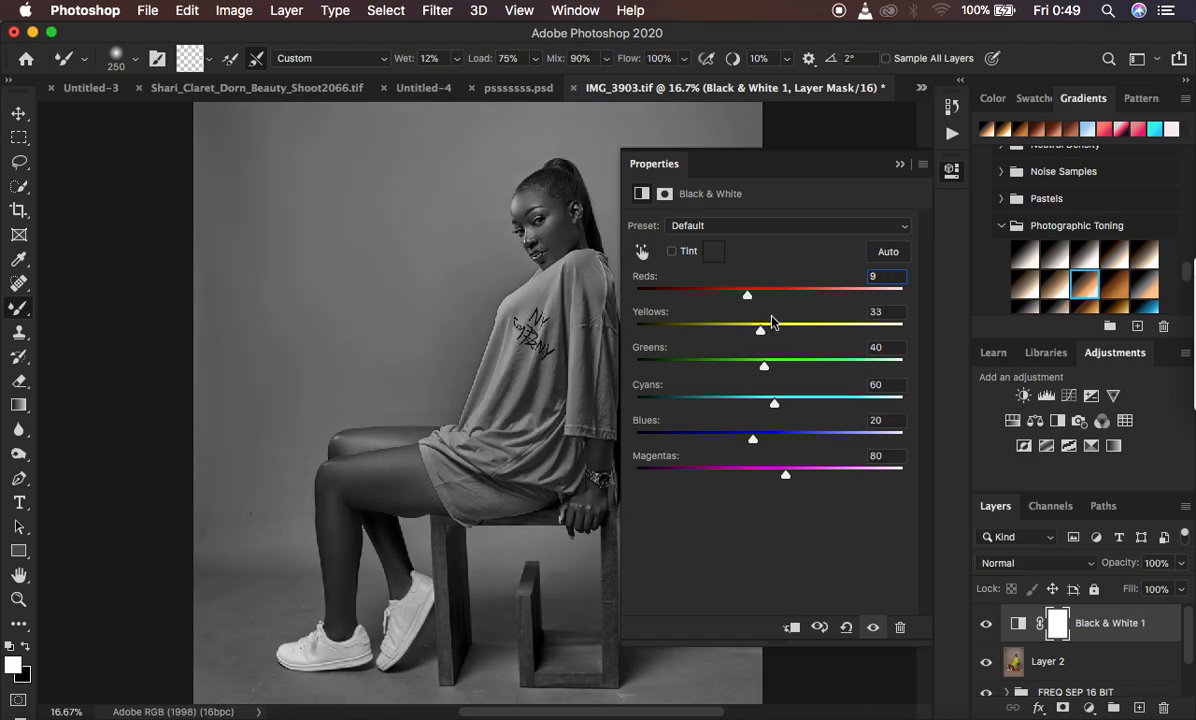
pyautogui.click(898, 167)
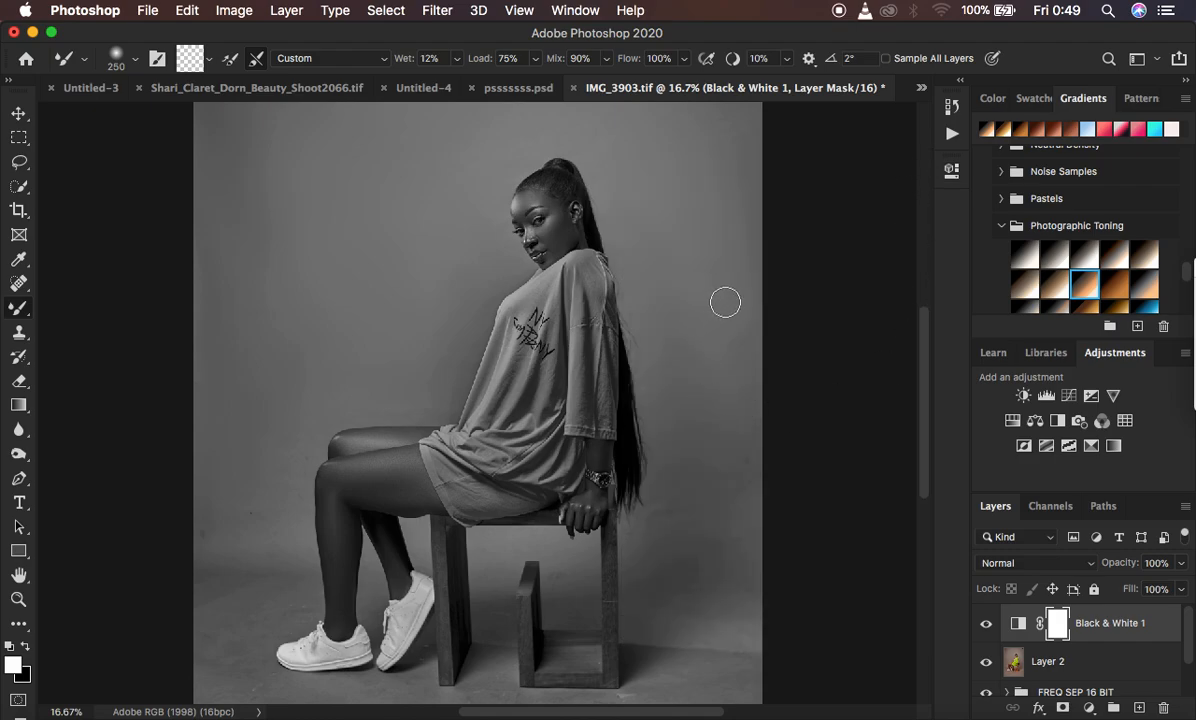
# Step: Blend the backdrop behind the model's hair and in front of her legs on Layer 2 with a 250 px Mixer Brush
pyautogui.press('super+equal')
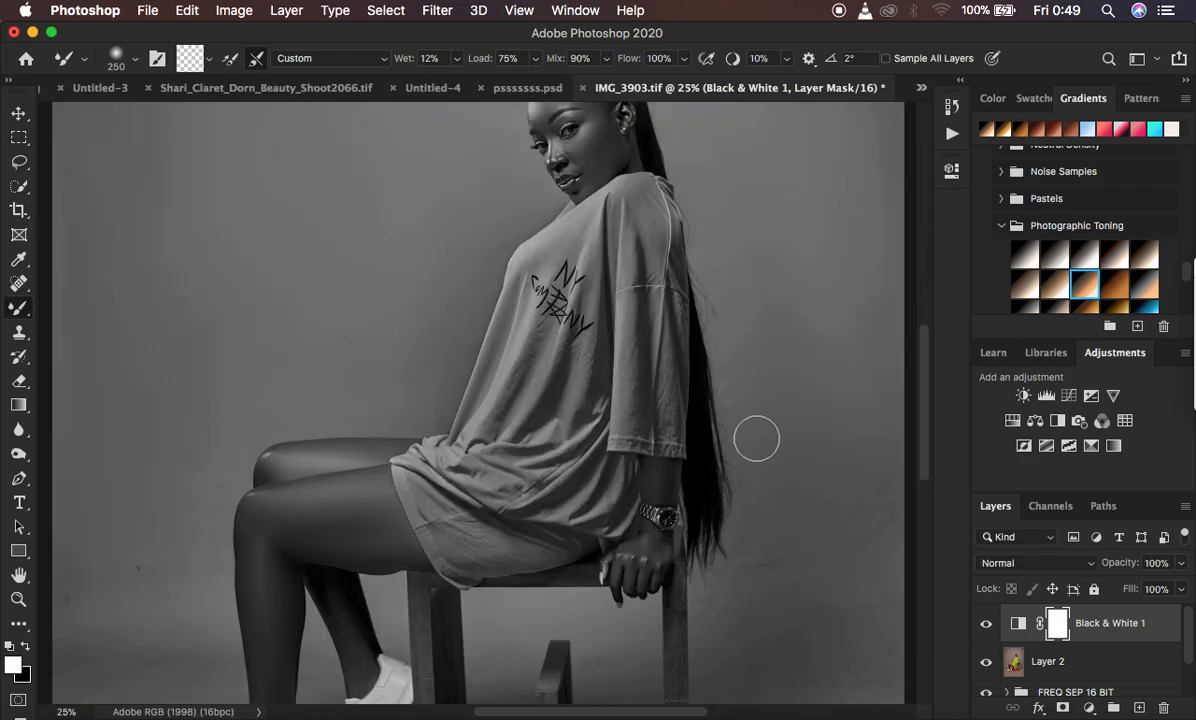
pyautogui.click(985, 625)
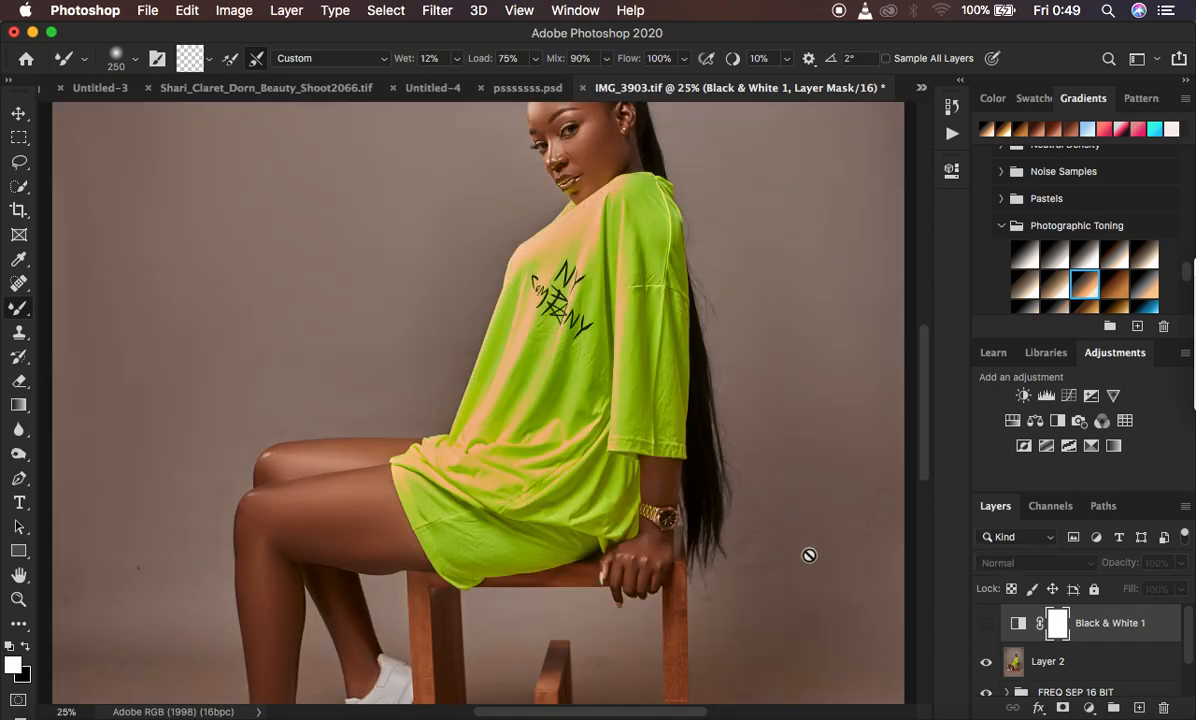
pyautogui.click(987, 625)
pyautogui.click(1074, 664)
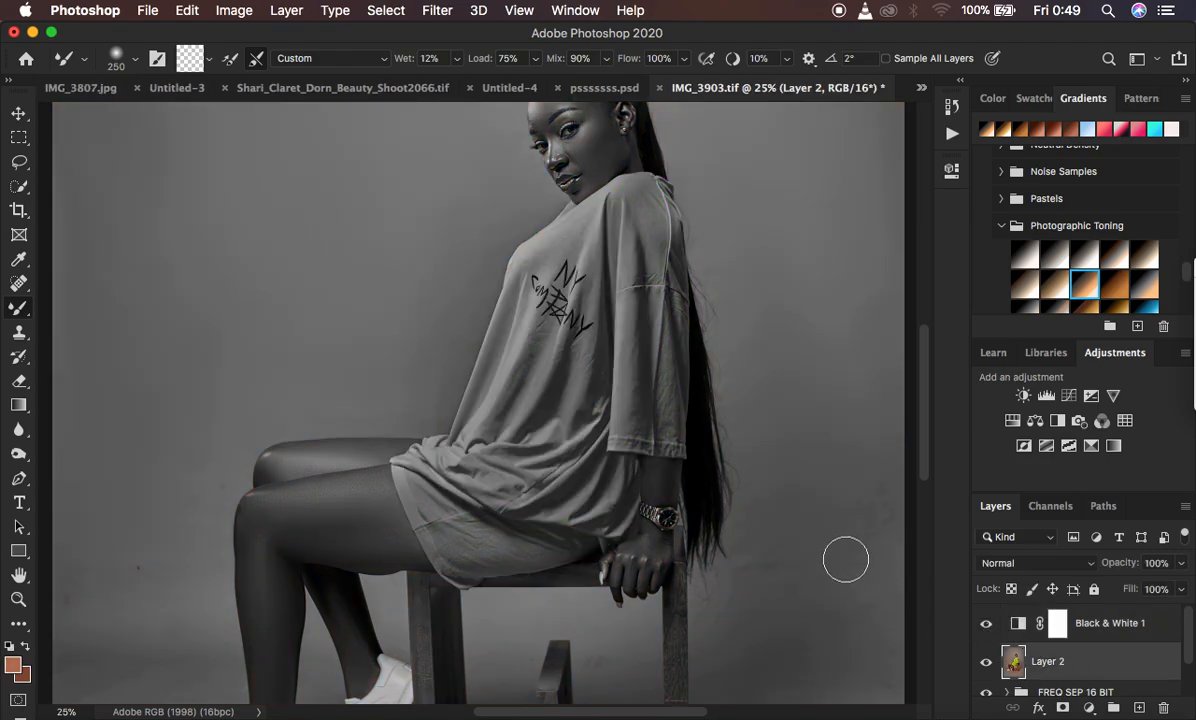
pyautogui.moveTo(850, 452)
pyautogui.mouseDown()
pyautogui.moveTo(875, 519)
pyautogui.moveTo(843, 574)
pyautogui.mouseUp()
pyautogui.moveTo(788, 533)
pyautogui.mouseDown()
pyautogui.moveTo(766, 556)
pyautogui.moveTo(765, 515)
pyautogui.mouseUp()
pyautogui.moveTo(215, 480)
pyautogui.mouseDown()
pyautogui.moveTo(203, 491)
pyautogui.moveTo(192, 472)
pyautogui.moveTo(162, 540)
pyautogui.moveTo(88, 598)
pyautogui.moveTo(75, 585)
pyautogui.moveTo(88, 577)
pyautogui.mouseUp()
pyautogui.moveTo(156, 399); pyautogui.dragTo(104, 317)
# Step: Smooth the lower backdrop and floor behind the chair with the Mixer Brush, using 175 to 250 px sizes
pyautogui.scroll(-5, 827, 374)
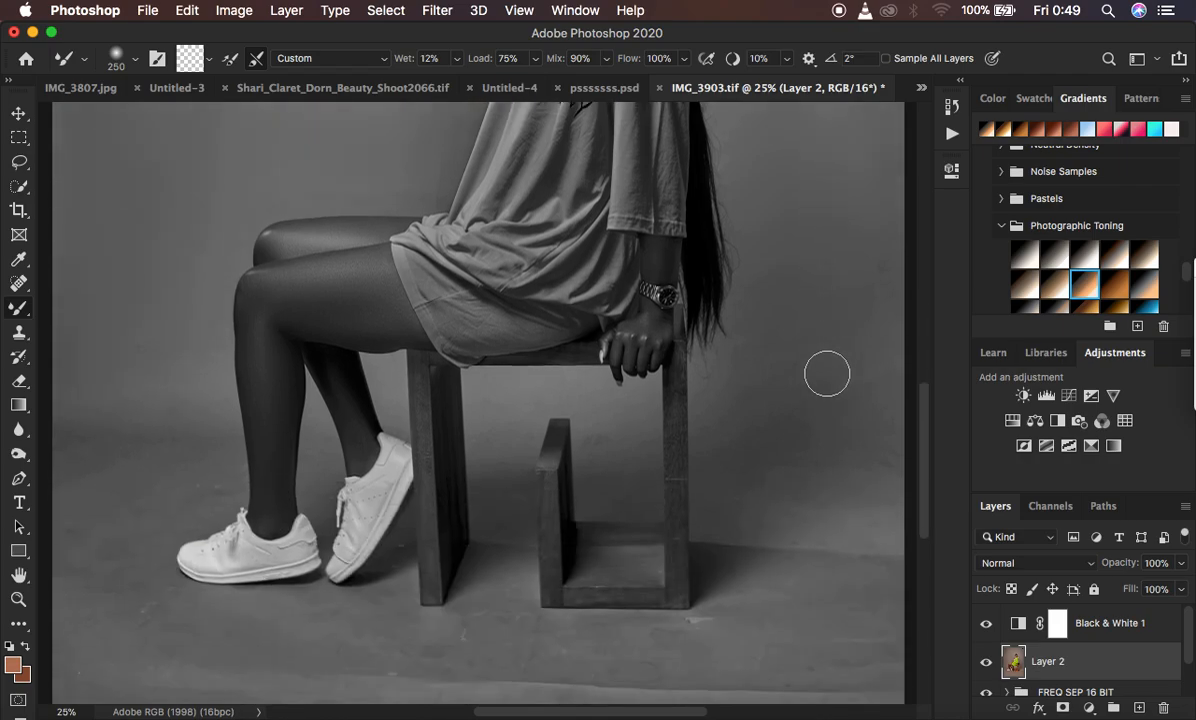
pyautogui.moveTo(859, 294)
pyautogui.mouseDown()
pyautogui.moveTo(890, 313)
pyautogui.moveTo(881, 293)
pyautogui.moveTo(869, 364)
pyautogui.moveTo(880, 428)
pyautogui.mouseUp()
pyautogui.moveTo(773, 412); pyautogui.dragTo(753, 394)
pyautogui.moveTo(862, 544)
pyautogui.mouseDown()
pyautogui.moveTo(847, 574)
pyautogui.moveTo(757, 539)
pyautogui.moveTo(757, 555)
pyautogui.moveTo(717, 529)
pyautogui.moveTo(762, 549)
pyautogui.moveTo(727, 540)
pyautogui.moveTo(733, 527)
pyautogui.moveTo(783, 546)
pyautogui.moveTo(871, 531)
pyautogui.mouseUp()
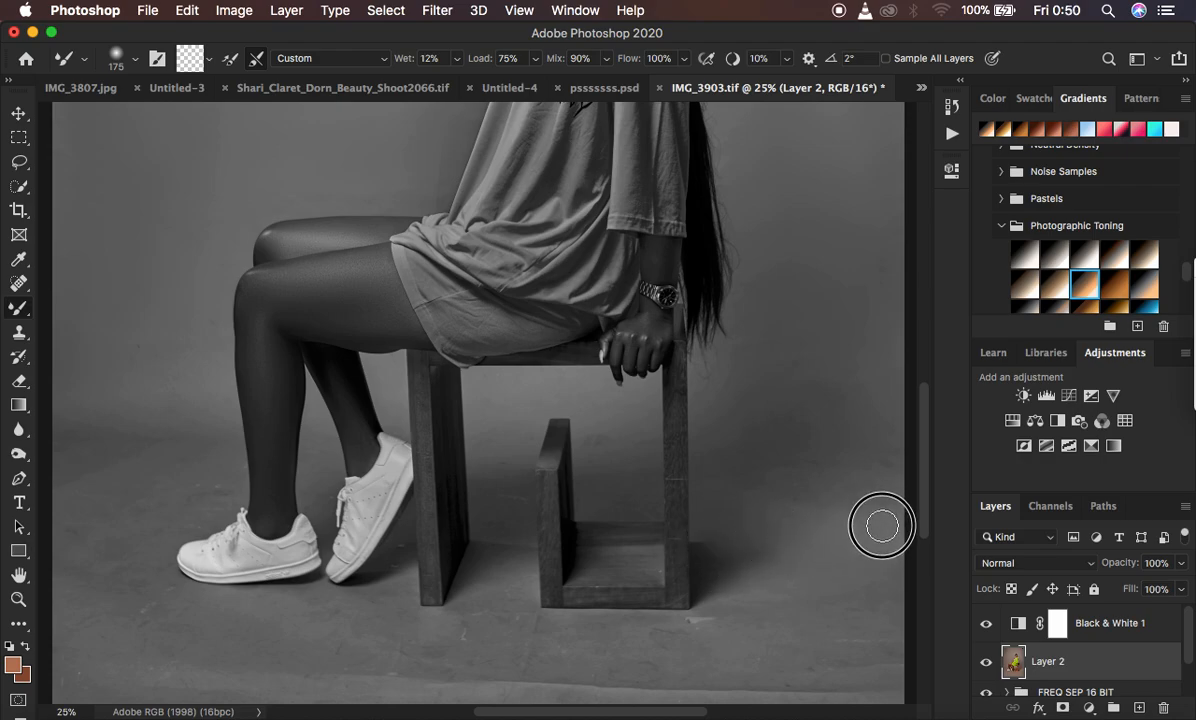
pyautogui.moveTo(766, 459)
pyautogui.mouseDown()
pyautogui.moveTo(729, 481)
pyautogui.moveTo(768, 484)
pyautogui.moveTo(798, 464)
pyautogui.moveTo(849, 493)
pyautogui.moveTo(871, 474)
pyautogui.moveTo(882, 489)
pyautogui.moveTo(855, 490)
pyautogui.moveTo(742, 424)
pyautogui.moveTo(763, 380)
pyautogui.moveTo(751, 351)
pyautogui.moveTo(805, 412)
pyautogui.moveTo(844, 424)
pyautogui.moveTo(772, 461)
pyautogui.moveTo(742, 447)
pyautogui.moveTo(805, 424)
pyautogui.moveTo(851, 462)
pyautogui.mouseUp()
pyautogui.moveTo(811, 499)
pyautogui.mouseDown()
pyautogui.moveTo(761, 547)
pyautogui.moveTo(814, 513)
pyautogui.moveTo(885, 504)
pyautogui.mouseUp()
pyautogui.moveTo(867, 612)
pyautogui.mouseDown()
pyautogui.moveTo(873, 650)
pyautogui.moveTo(885, 628)
pyautogui.moveTo(866, 643)
pyautogui.moveTo(834, 623)
pyautogui.moveTo(749, 651)
pyautogui.moveTo(707, 647)
pyautogui.moveTo(863, 667)
pyautogui.mouseUp()
pyautogui.moveTo(813, 614)
pyautogui.mouseDown()
pyautogui.moveTo(739, 601)
pyautogui.moveTo(820, 582)
pyautogui.moveTo(851, 596)
pyautogui.moveTo(850, 567)
pyautogui.mouseUp()
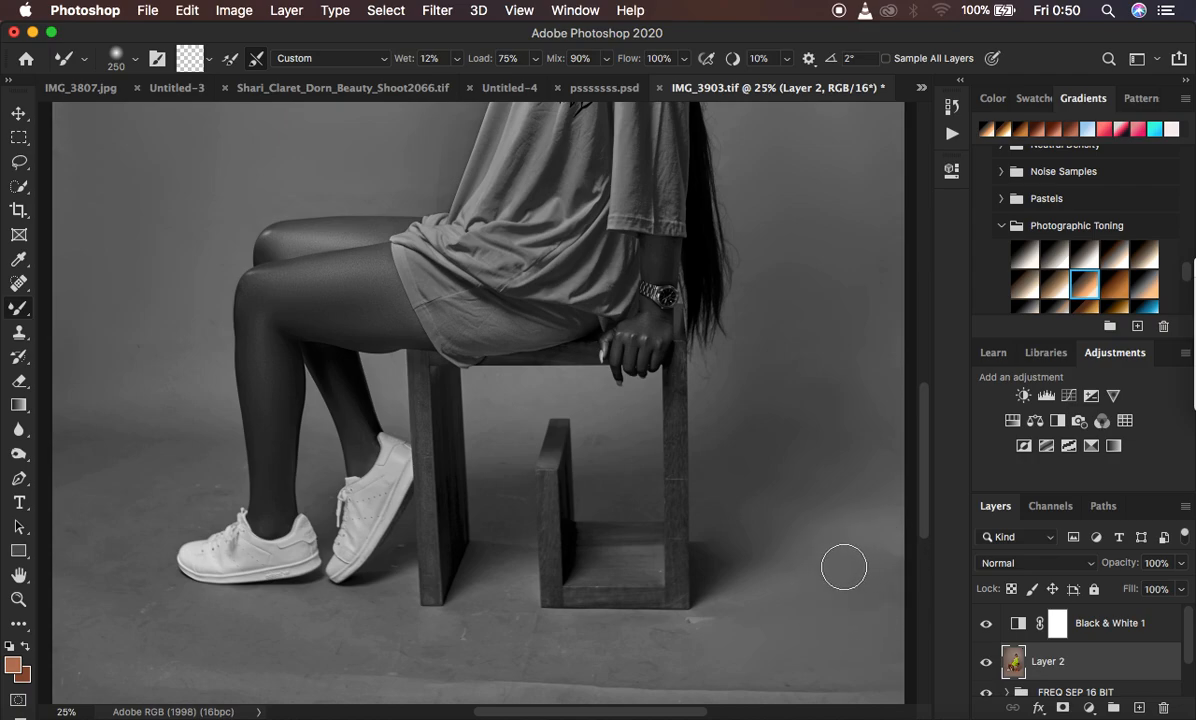
# Step: Blend the floor shadow behind the chair and the backdrop visible through the chair frame, reducing the brush to 175 px for the gaps
pyautogui.moveTo(749, 519); pyautogui.dragTo(721, 473)
pyautogui.moveTo(843, 596)
pyautogui.mouseDown()
pyautogui.moveTo(690, 644)
pyautogui.moveTo(672, 663)
pyautogui.moveTo(863, 663)
pyautogui.moveTo(894, 583)
pyautogui.mouseUp()
pyautogui.moveTo(830, 562)
pyautogui.mouseDown()
pyautogui.moveTo(707, 645)
pyautogui.moveTo(693, 637)
pyautogui.moveTo(693, 652)
pyautogui.moveTo(730, 640)
pyautogui.moveTo(680, 654)
pyautogui.mouseUp()
pyautogui.moveTo(747, 509); pyautogui.dragTo(724, 463)
pyautogui.moveTo(618, 437)
pyautogui.mouseDown()
pyautogui.moveTo(606, 430)
pyautogui.moveTo(631, 494)
pyautogui.mouseUp()
pyautogui.moveTo(489, 448)
pyautogui.mouseDown()
pyautogui.moveTo(513, 486)
pyautogui.moveTo(499, 507)
pyautogui.moveTo(505, 446)
pyautogui.moveTo(523, 427)
pyautogui.moveTo(486, 432)
pyautogui.moveTo(529, 389)
pyautogui.moveTo(566, 400)
pyautogui.moveTo(598, 432)
pyautogui.moveTo(642, 411)
pyautogui.moveTo(625, 445)
pyautogui.moveTo(630, 478)
pyautogui.moveTo(610, 482)
pyautogui.moveTo(641, 478)
pyautogui.moveTo(624, 466)
pyautogui.mouseUp()
pyautogui.moveTo(479, 466)
pyautogui.mouseDown()
pyautogui.moveTo(488, 498)
pyautogui.moveTo(511, 511)
pyautogui.moveTo(505, 424)
pyautogui.mouseUp()
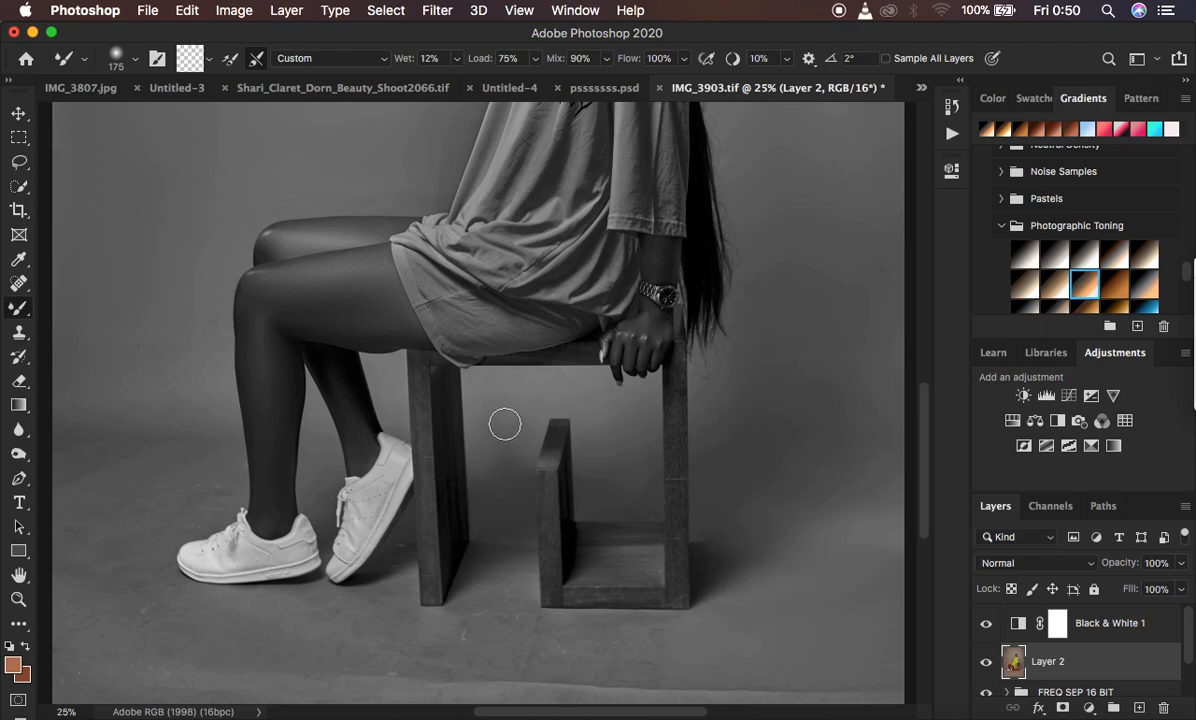
# Step: Smooth the floor between the chair supports and in front of the chair and shoes with the 175 px Mixer Brush
pyautogui.moveTo(495, 582)
pyautogui.mouseDown()
pyautogui.moveTo(475, 603)
pyautogui.moveTo(481, 614)
pyautogui.moveTo(510, 598)
pyautogui.moveTo(489, 599)
pyautogui.moveTo(478, 566)
pyautogui.moveTo(502, 566)
pyautogui.moveTo(505, 538)
pyautogui.mouseUp()
pyautogui.moveTo(524, 630)
pyautogui.mouseDown()
pyautogui.moveTo(550, 630)
pyautogui.moveTo(510, 649)
pyautogui.moveTo(510, 633)
pyautogui.moveTo(617, 646)
pyautogui.moveTo(625, 673)
pyautogui.moveTo(637, 658)
pyautogui.moveTo(627, 643)
pyautogui.moveTo(579, 635)
pyautogui.moveTo(649, 633)
pyautogui.moveTo(542, 645)
pyautogui.moveTo(473, 635)
pyautogui.moveTo(472, 615)
pyautogui.moveTo(475, 649)
pyautogui.moveTo(510, 627)
pyautogui.moveTo(432, 649)
pyautogui.moveTo(419, 673)
pyautogui.moveTo(387, 649)
pyautogui.moveTo(390, 614)
pyautogui.moveTo(355, 627)
pyautogui.moveTo(395, 659)
pyautogui.moveTo(326, 615)
pyautogui.moveTo(331, 641)
pyautogui.moveTo(387, 646)
pyautogui.moveTo(408, 625)
pyautogui.moveTo(295, 638)
pyautogui.mouseUp()
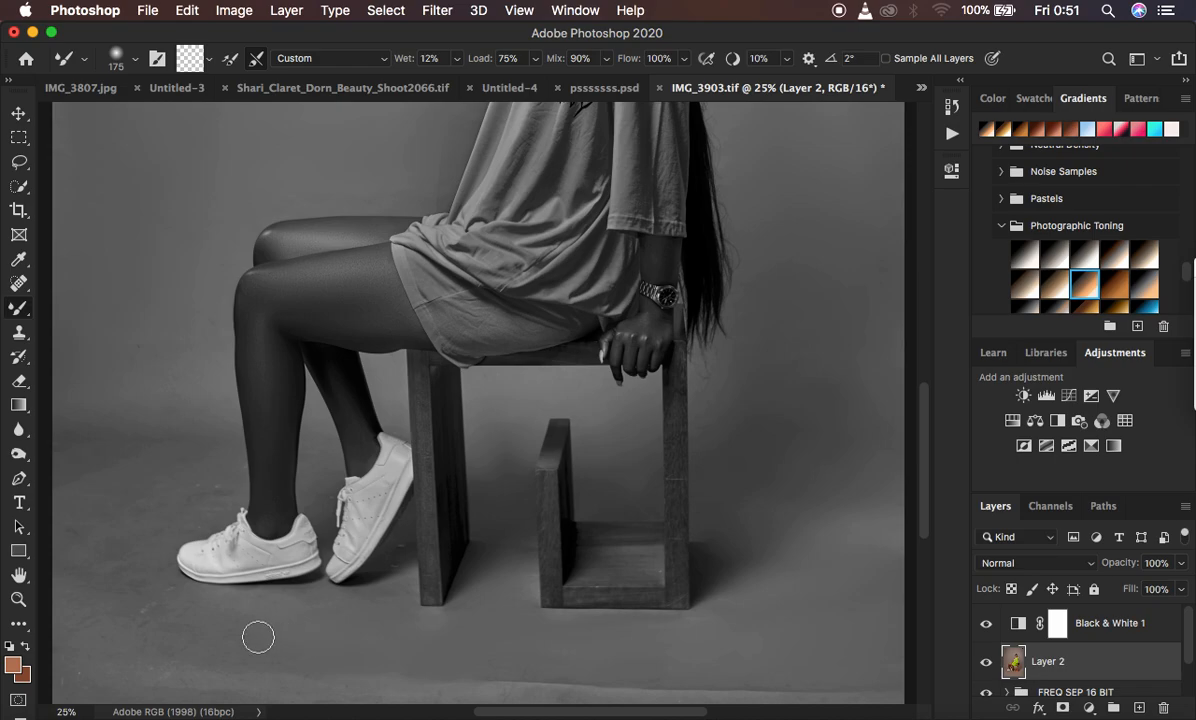
pyautogui.moveTo(727, 449)
pyautogui.mouseDown()
pyautogui.moveTo(705, 462)
pyautogui.moveTo(708, 477)
pyautogui.mouseUp()
pyautogui.moveTo(497, 455); pyautogui.dragTo(455, 447)
# Step: Check the floor in color, restore the black-and-white view, and blend away the foreground floor creases with a 300 px Mixer Brush
pyautogui.click(983, 624)
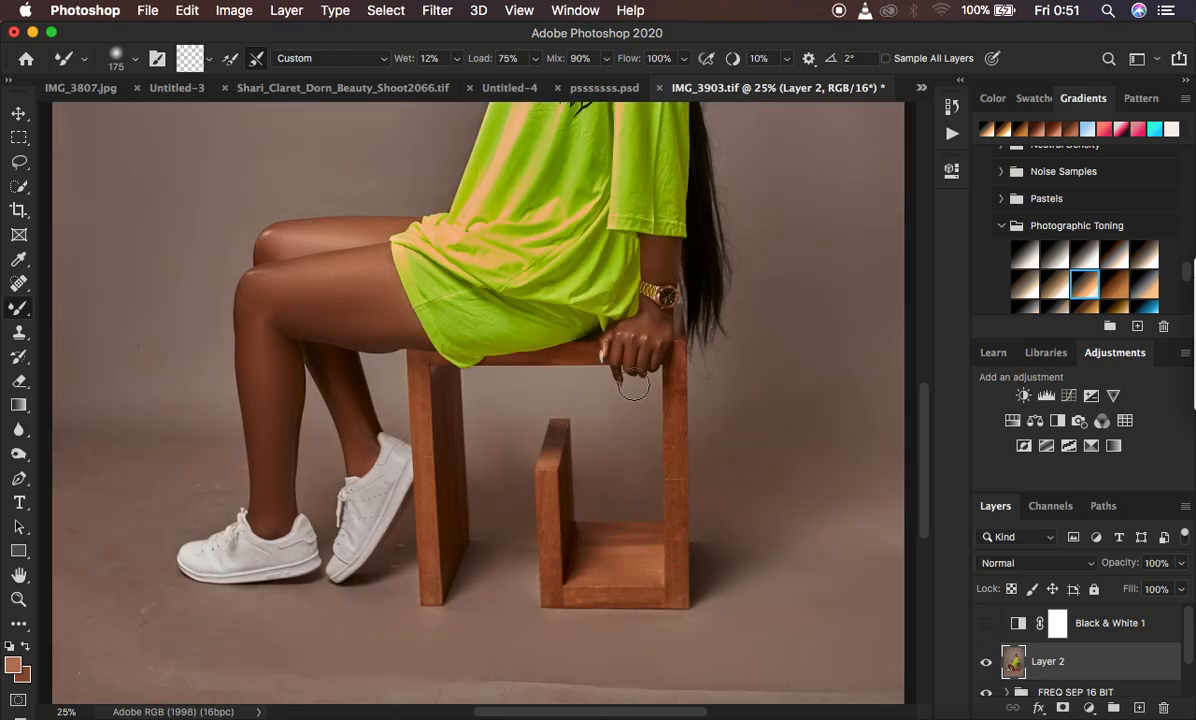
pyautogui.hscroll(-5, 680, 449)
pyautogui.scroll(-3, 680, 449)
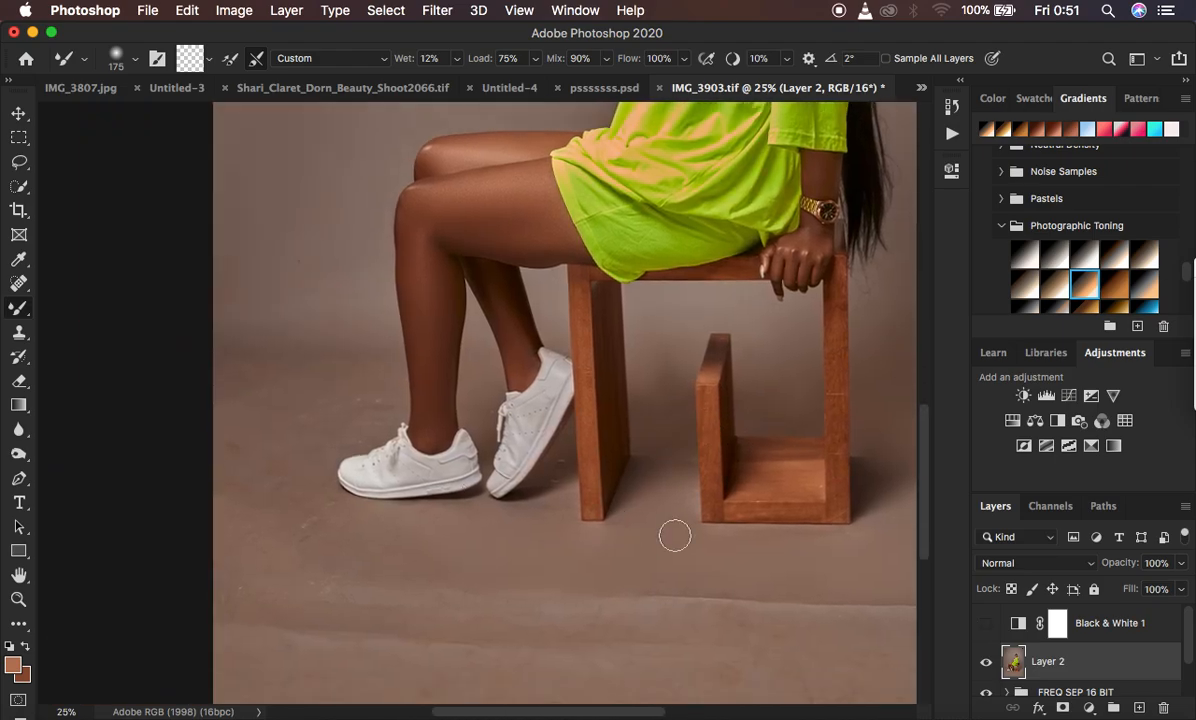
pyautogui.moveTo(672, 503); pyautogui.dragTo(645, 480)
pyautogui.click(986, 624)
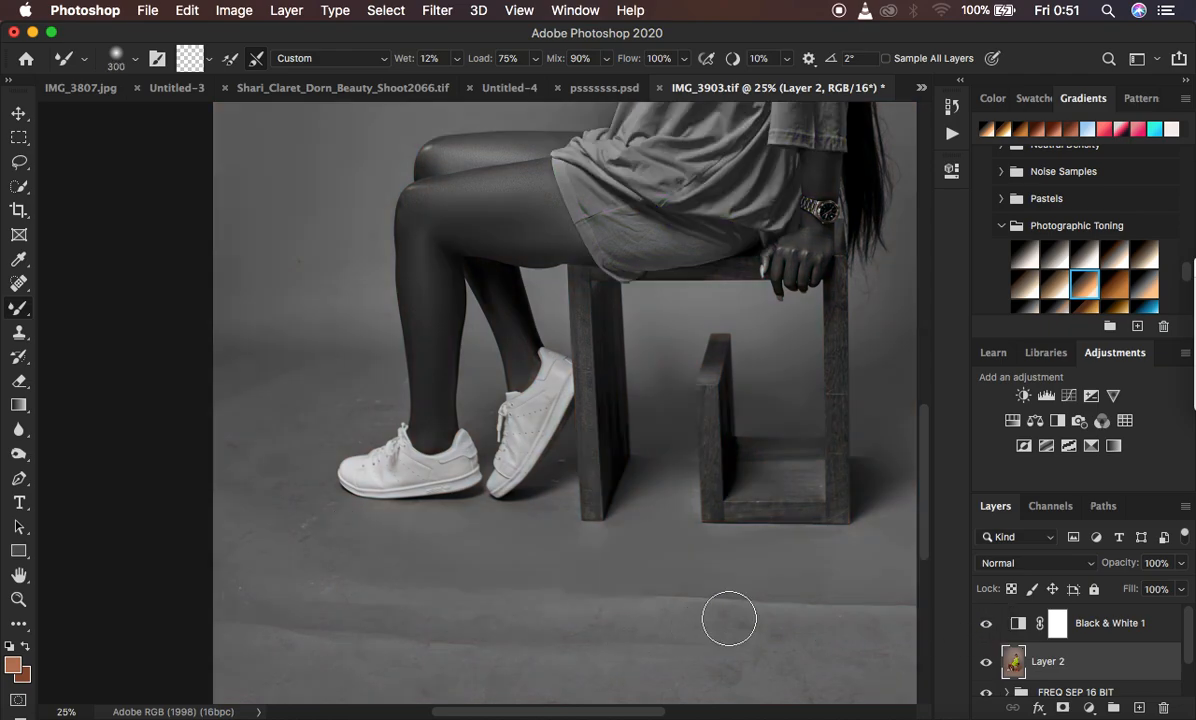
pyautogui.moveTo(741, 604)
pyautogui.mouseDown()
pyautogui.moveTo(726, 597)
pyautogui.moveTo(699, 632)
pyautogui.moveTo(677, 633)
pyautogui.moveTo(654, 603)
pyautogui.moveTo(593, 611)
pyautogui.moveTo(603, 655)
pyautogui.moveTo(507, 619)
pyautogui.moveTo(488, 624)
pyautogui.mouseUp()
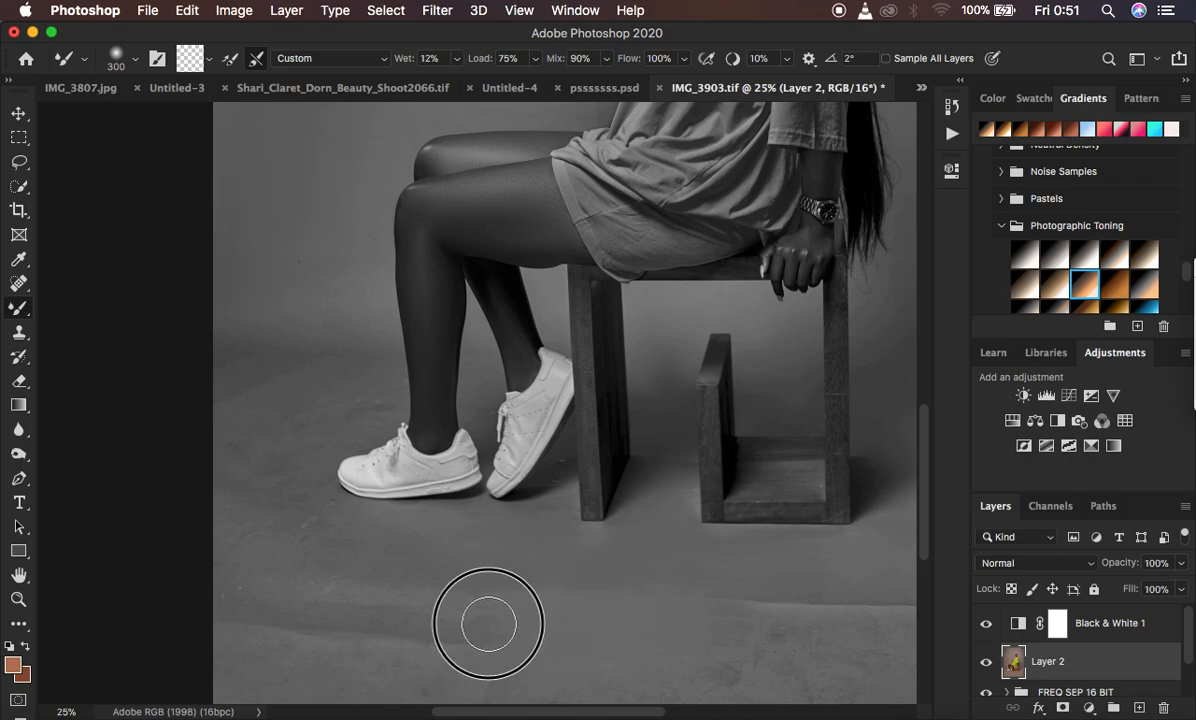
pyautogui.moveTo(565, 598)
pyautogui.mouseDown()
pyautogui.moveTo(630, 593)
pyautogui.moveTo(658, 594)
pyautogui.moveTo(725, 645)
pyautogui.moveTo(739, 635)
pyautogui.moveTo(754, 647)
pyautogui.moveTo(761, 633)
pyautogui.moveTo(767, 661)
pyautogui.moveTo(784, 599)
pyautogui.moveTo(823, 664)
pyautogui.moveTo(897, 599)
pyautogui.moveTo(818, 605)
pyautogui.moveTo(763, 650)
pyautogui.moveTo(784, 691)
pyautogui.moveTo(803, 694)
pyautogui.moveTo(714, 699)
pyautogui.moveTo(687, 668)
pyautogui.moveTo(722, 668)
pyautogui.moveTo(706, 644)
pyautogui.moveTo(777, 627)
pyautogui.moveTo(809, 594)
pyautogui.moveTo(873, 597)
pyautogui.moveTo(887, 585)
pyautogui.moveTo(728, 638)
pyautogui.moveTo(586, 653)
pyautogui.mouseUp()
pyautogui.moveTo(464, 673)
pyautogui.mouseDown()
pyautogui.moveTo(441, 688)
pyautogui.moveTo(388, 670)
pyautogui.moveTo(353, 625)
pyautogui.moveTo(238, 593)
pyautogui.moveTo(411, 649)
pyautogui.moveTo(467, 654)
pyautogui.moveTo(475, 700)
pyautogui.moveTo(427, 705)
pyautogui.moveTo(424, 616)
pyautogui.moveTo(376, 577)
pyautogui.moveTo(379, 555)
pyautogui.moveTo(278, 555)
pyautogui.moveTo(299, 507)
pyautogui.moveTo(256, 523)
pyautogui.moveTo(235, 507)
pyautogui.moveTo(310, 523)
pyautogui.moveTo(377, 561)
pyautogui.moveTo(457, 550)
pyautogui.moveTo(638, 614)
pyautogui.moveTo(438, 614)
pyautogui.moveTo(685, 613)
pyautogui.mouseUp()
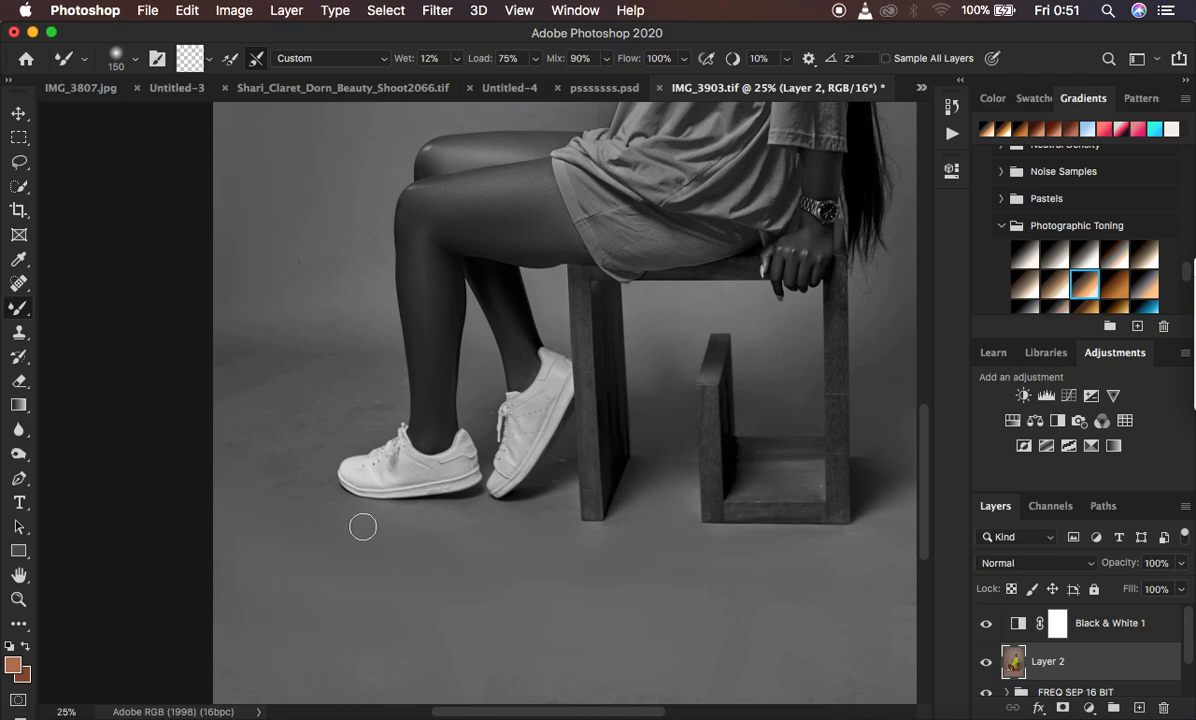
# Step: Blend the floor and backdrop in front of the model's shoes and shins with a 150 to 175 px Mixer Brush
pyautogui.moveTo(279, 437)
pyautogui.mouseDown()
pyautogui.moveTo(245, 395)
pyautogui.moveTo(244, 406)
pyautogui.moveTo(288, 406)
pyautogui.mouseUp()
pyautogui.moveTo(334, 355)
pyautogui.mouseDown()
pyautogui.moveTo(267, 347)
pyautogui.moveTo(259, 358)
pyautogui.moveTo(337, 353)
pyautogui.moveTo(305, 290)
pyautogui.mouseUp()
pyautogui.moveTo(328, 216)
pyautogui.mouseDown()
pyautogui.moveTo(355, 241)
pyautogui.moveTo(345, 223)
pyautogui.mouseUp()
pyautogui.moveTo(376, 401)
pyautogui.mouseDown()
pyautogui.moveTo(294, 462)
pyautogui.moveTo(318, 487)
pyautogui.moveTo(230, 449)
pyautogui.moveTo(262, 459)
pyautogui.mouseUp()
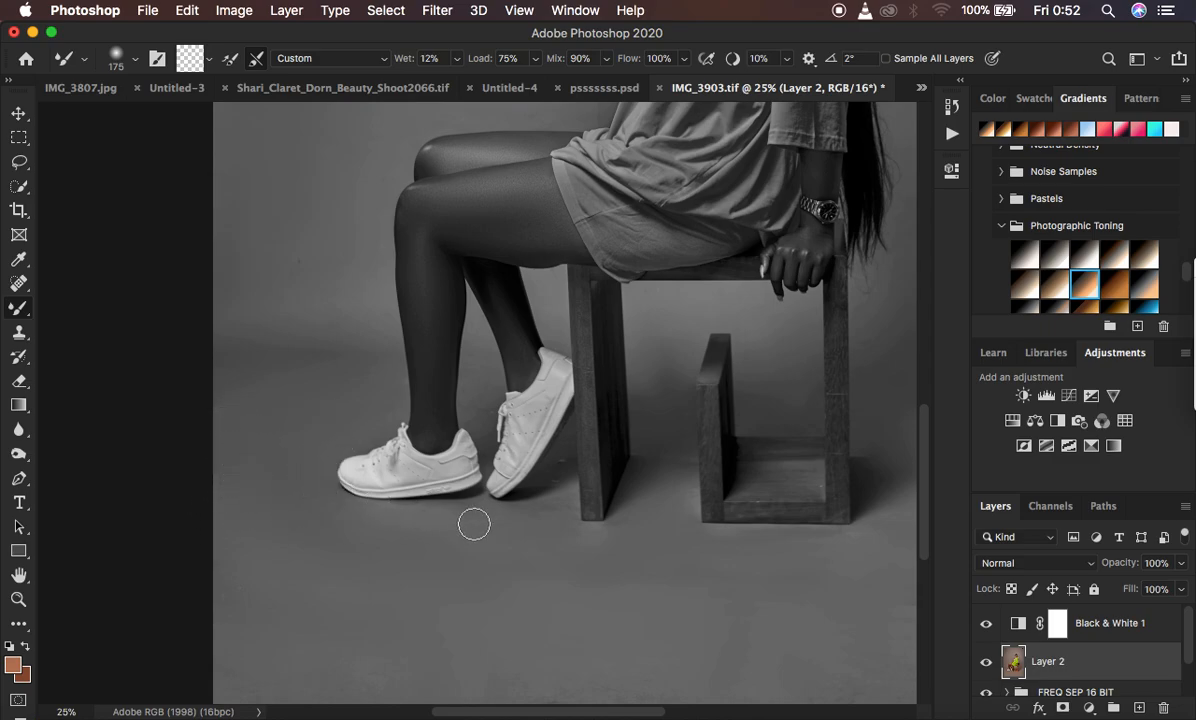
# Step: Clean up the floor and backdrop around the lower legs and between the shoes with a 70 px Mixer Brush
pyautogui.press('super+equal')
pyautogui.press('super+equal')
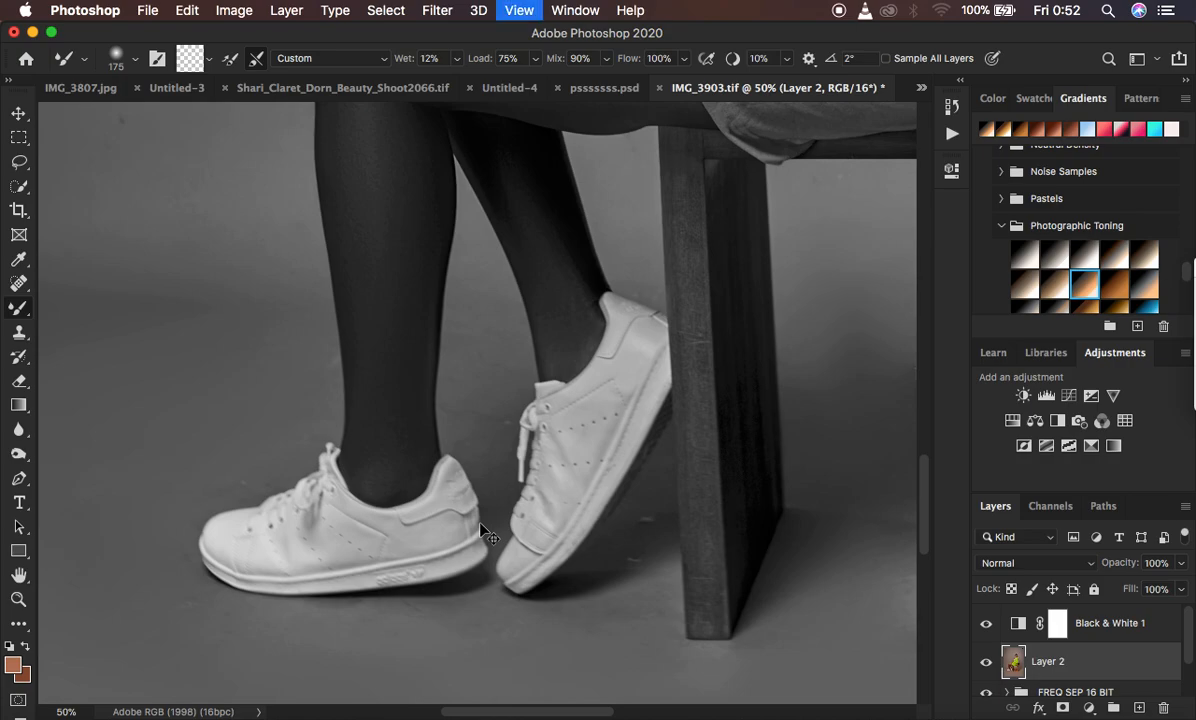
pyautogui.press('super+equal')
pyautogui.press('[')
pyautogui.press('[')
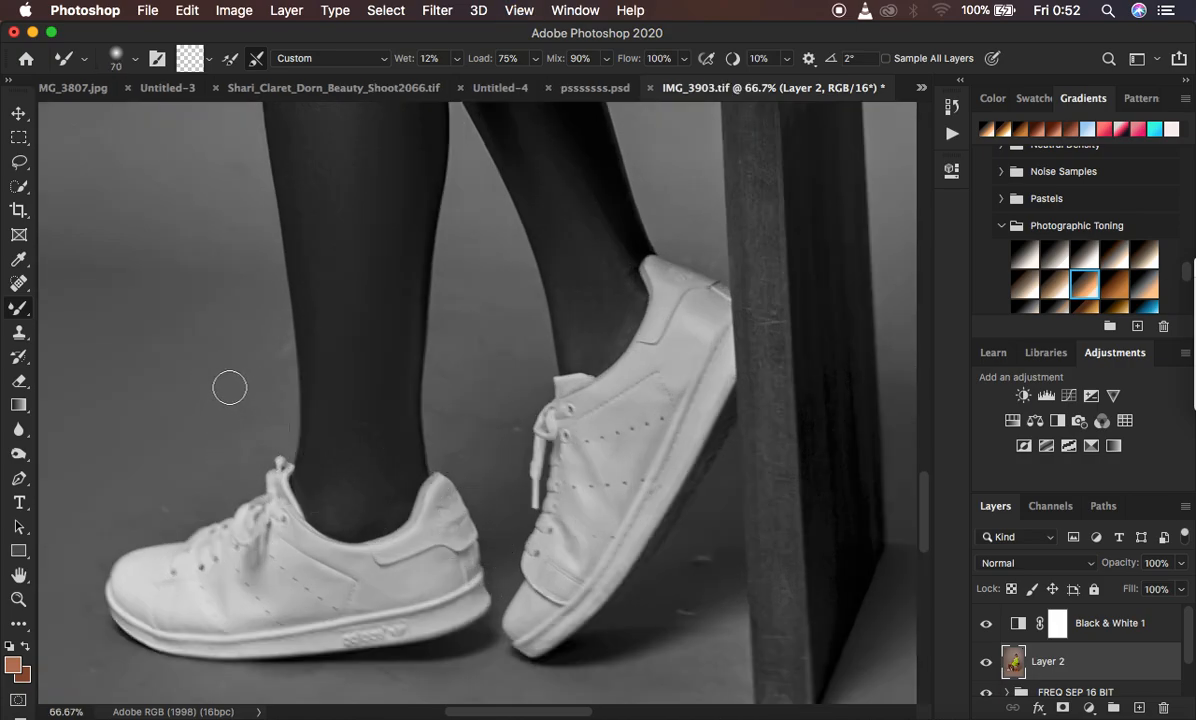
pyautogui.moveTo(213, 444)
pyautogui.mouseDown()
pyautogui.moveTo(197, 474)
pyautogui.moveTo(141, 513)
pyautogui.moveTo(206, 498)
pyautogui.moveTo(145, 506)
pyautogui.moveTo(78, 553)
pyautogui.mouseUp()
pyautogui.moveTo(232, 404)
pyautogui.mouseDown()
pyautogui.moveTo(273, 385)
pyautogui.moveTo(270, 339)
pyautogui.mouseUp()
pyautogui.moveTo(479, 353)
pyautogui.mouseDown()
pyautogui.moveTo(441, 380)
pyautogui.moveTo(484, 397)
pyautogui.moveTo(496, 379)
pyautogui.moveTo(462, 341)
pyautogui.moveTo(467, 256)
pyautogui.moveTo(482, 247)
pyautogui.moveTo(515, 310)
pyautogui.moveTo(506, 437)
pyautogui.moveTo(492, 483)
pyautogui.moveTo(470, 474)
pyautogui.moveTo(501, 479)
pyautogui.moveTo(503, 425)
pyautogui.moveTo(503, 462)
pyautogui.moveTo(693, 580)
pyautogui.moveTo(701, 561)
pyautogui.moveTo(674, 613)
pyautogui.moveTo(656, 610)
pyautogui.moveTo(661, 585)
pyautogui.moveTo(715, 551)
pyautogui.moveTo(719, 567)
pyautogui.moveTo(714, 541)
pyautogui.moveTo(702, 567)
pyautogui.moveTo(652, 592)
pyautogui.moveTo(718, 532)
pyautogui.moveTo(726, 568)
pyautogui.mouseUp()
# Step: Smooth the floor beneath the shoes and around the front chair leg with the 70 px Mixer Brush
pyautogui.scroll(-5, 715, 656)
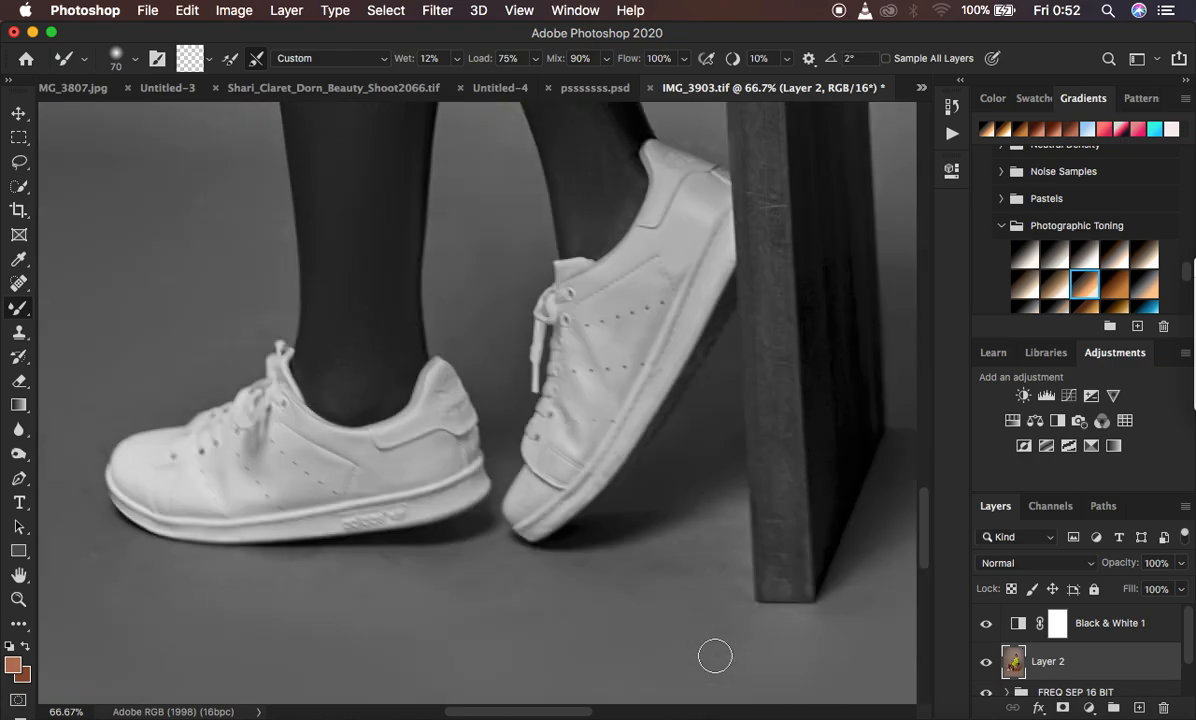
pyautogui.moveTo(662, 520)
pyautogui.mouseDown()
pyautogui.moveTo(643, 552)
pyautogui.moveTo(693, 539)
pyautogui.moveTo(723, 563)
pyautogui.moveTo(710, 523)
pyautogui.moveTo(671, 483)
pyautogui.moveTo(440, 555)
pyautogui.moveTo(398, 534)
pyautogui.moveTo(203, 550)
pyautogui.moveTo(99, 531)
pyautogui.moveTo(92, 498)
pyautogui.mouseUp()
pyautogui.hscroll(5, 678, 590)
pyautogui.moveTo(600, 557)
pyautogui.mouseDown()
pyautogui.moveTo(578, 541)
pyautogui.moveTo(633, 473)
pyautogui.mouseUp()
pyautogui.moveTo(757, 488)
pyautogui.mouseDown()
pyautogui.moveTo(782, 522)
pyautogui.moveTo(769, 544)
pyautogui.moveTo(763, 417)
pyautogui.moveTo(745, 382)
pyautogui.moveTo(678, 413)
pyautogui.mouseUp()
pyautogui.moveTo(638, 368); pyautogui.dragTo(632, 420)
# Step: Blend the backdrop inside the chair frame and the shadow beside its rear leg with the 70 px Mixer Brush
pyautogui.hscroll(7, 683, 437)
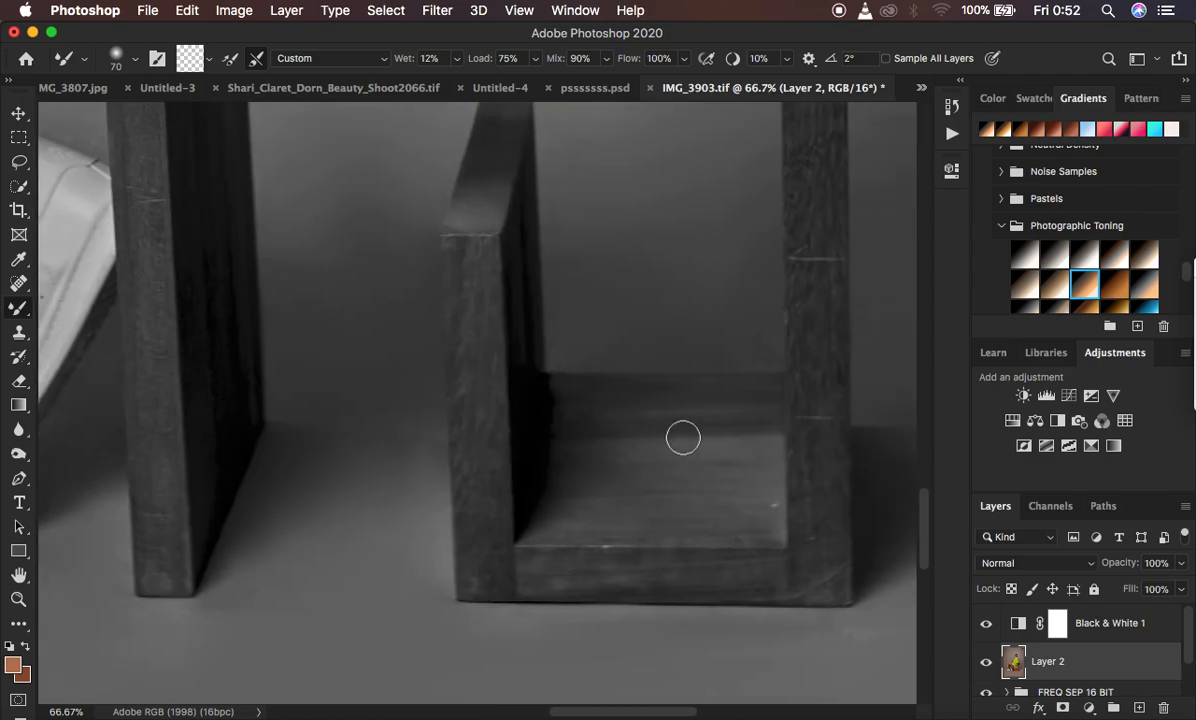
pyautogui.moveTo(587, 307)
pyautogui.mouseDown()
pyautogui.moveTo(554, 307)
pyautogui.moveTo(694, 335)
pyautogui.moveTo(731, 325)
pyautogui.mouseUp()
pyautogui.moveTo(851, 323); pyautogui.dragTo(846, 374)
pyautogui.moveTo(864, 484)
pyautogui.mouseDown()
pyautogui.moveTo(849, 563)
pyautogui.moveTo(856, 553)
pyautogui.mouseUp()
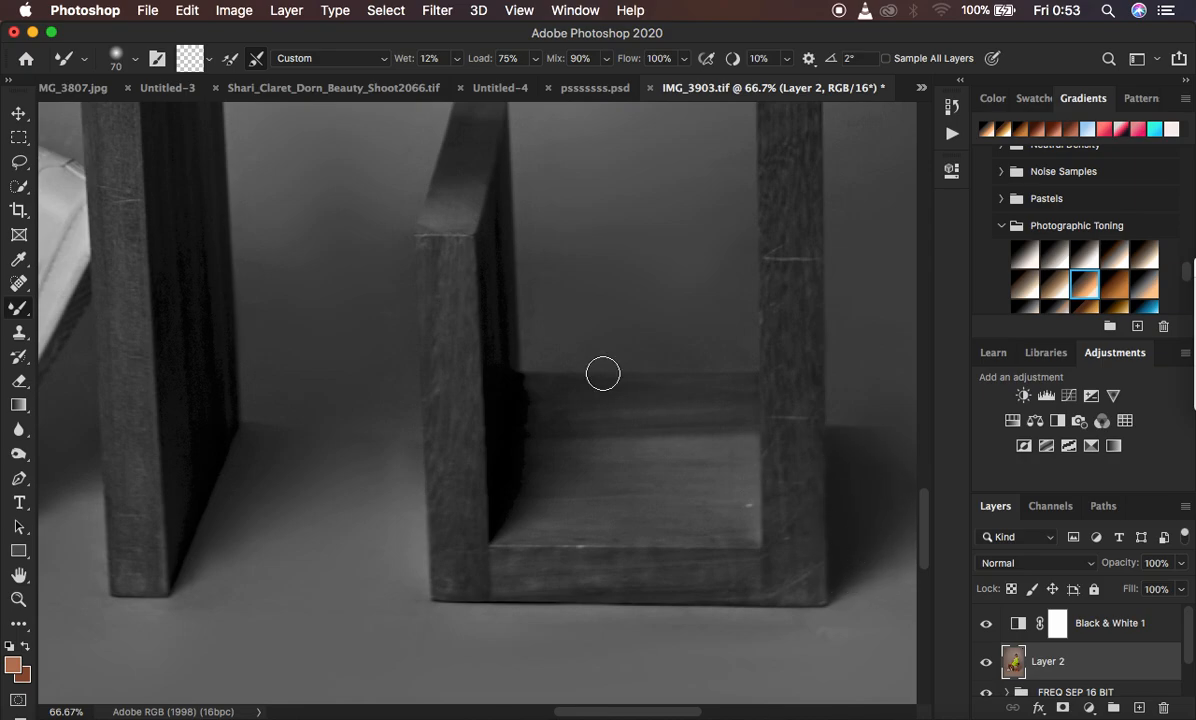
pyautogui.moveTo(393, 199)
pyautogui.mouseDown()
pyautogui.moveTo(384, 250)
pyautogui.moveTo(336, 334)
pyautogui.moveTo(306, 340)
pyautogui.moveTo(260, 279)
pyautogui.mouseUp()
# Step: Blend the backdrop behind the chair and ponytail and smooth the floor crease near the photo's lower-right corner
pyautogui.press('super+minus')
pyautogui.press('super+minus')
pyautogui.press('super+minus')
pyautogui.press('super+minus')
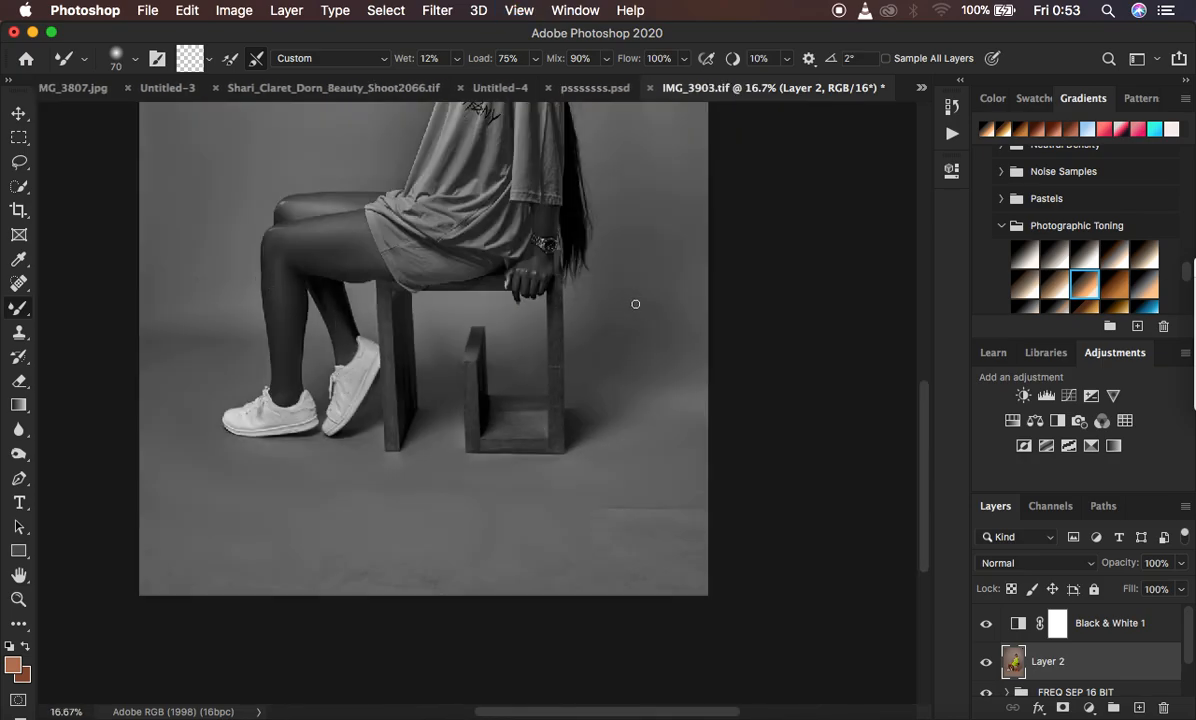
pyautogui.moveTo(635, 304)
pyautogui.mouseDown()
pyautogui.moveTo(678, 302)
pyautogui.moveTo(624, 384)
pyautogui.mouseUp()
pyautogui.moveTo(658, 501)
pyautogui.mouseDown()
pyautogui.moveTo(682, 530)
pyautogui.moveTo(693, 584)
pyautogui.moveTo(679, 602)
pyautogui.moveTo(638, 582)
pyautogui.moveTo(636, 518)
pyautogui.moveTo(687, 490)
pyautogui.moveTo(597, 541)
pyautogui.moveTo(606, 533)
pyautogui.moveTo(612, 546)
pyautogui.moveTo(541, 598)
pyautogui.moveTo(527, 598)
pyautogui.moveTo(618, 534)
pyautogui.moveTo(507, 594)
pyautogui.moveTo(404, 601)
pyautogui.moveTo(364, 573)
pyautogui.moveTo(443, 571)
pyautogui.moveTo(295, 589)
pyautogui.moveTo(383, 564)
pyautogui.moveTo(143, 575)
pyautogui.moveTo(309, 578)
pyautogui.moveTo(209, 592)
pyautogui.moveTo(144, 511)
pyautogui.moveTo(146, 478)
pyautogui.moveTo(136, 512)
pyautogui.moveTo(476, 554)
pyautogui.moveTo(532, 540)
pyautogui.moveTo(500, 554)
pyautogui.moveTo(643, 533)
pyautogui.mouseUp()
pyautogui.press(']')
pyautogui.press('[')
pyautogui.press('[')
pyautogui.press('[')
pyautogui.press('[')
pyautogui.moveTo(643, 360)
pyautogui.mouseDown()
pyautogui.moveTo(611, 374)
pyautogui.moveTo(696, 202)
pyautogui.moveTo(691, 229)
pyautogui.mouseUp()
# Step: Blend the backdrop's upper areas with a Mixer Brush of about 600 px, covering the studio equipment in the photo's upper-right corner
pyautogui.press('super+minus')
pyautogui.press('super+minus')
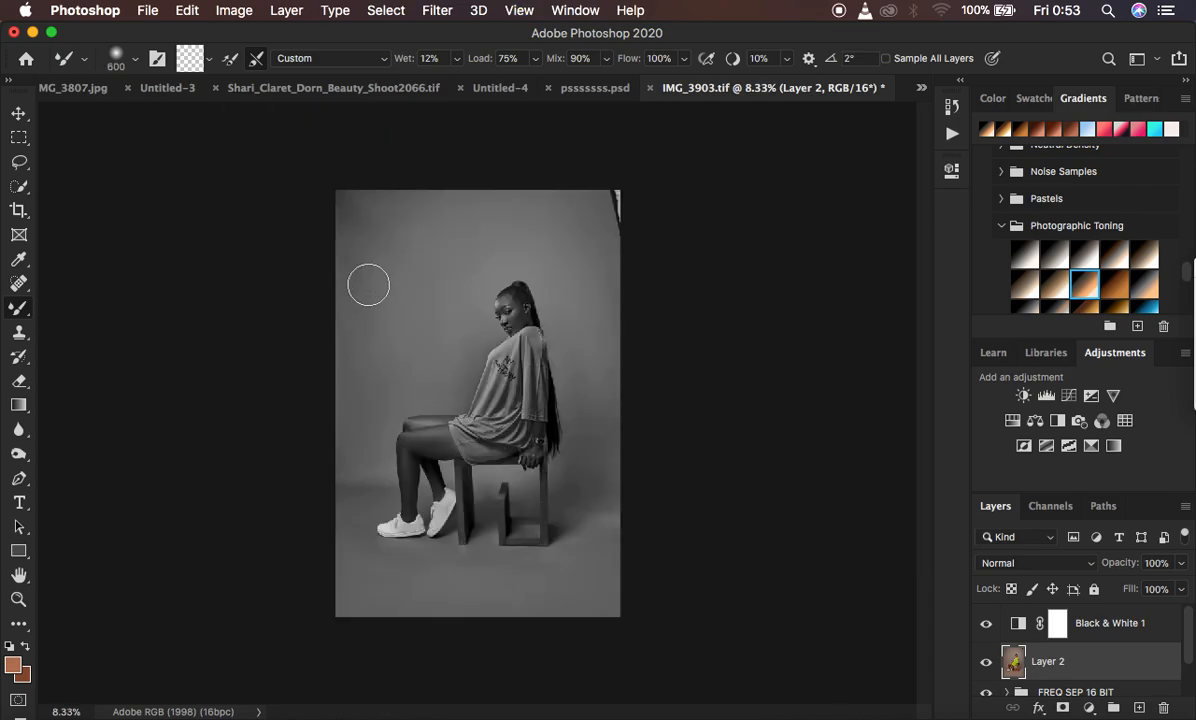
pyautogui.moveTo(397, 313)
pyautogui.mouseDown()
pyautogui.moveTo(404, 335)
pyautogui.moveTo(370, 290)
pyautogui.mouseUp()
pyautogui.moveTo(338, 245)
pyautogui.mouseDown()
pyautogui.moveTo(372, 217)
pyautogui.moveTo(346, 197)
pyautogui.moveTo(317, 222)
pyautogui.moveTo(360, 201)
pyautogui.mouseUp()
pyautogui.moveTo(592, 204); pyautogui.dragTo(625, 203)
pyautogui.moveTo(607, 200)
pyautogui.mouseDown()
pyautogui.moveTo(617, 208)
pyautogui.moveTo(606, 200)
pyautogui.moveTo(647, 193)
pyautogui.mouseUp()
pyautogui.moveTo(608, 236)
pyautogui.mouseDown()
pyautogui.moveTo(606, 272)
pyautogui.moveTo(620, 213)
pyautogui.mouseUp()
pyautogui.moveTo(596, 299); pyautogui.dragTo(596, 303)
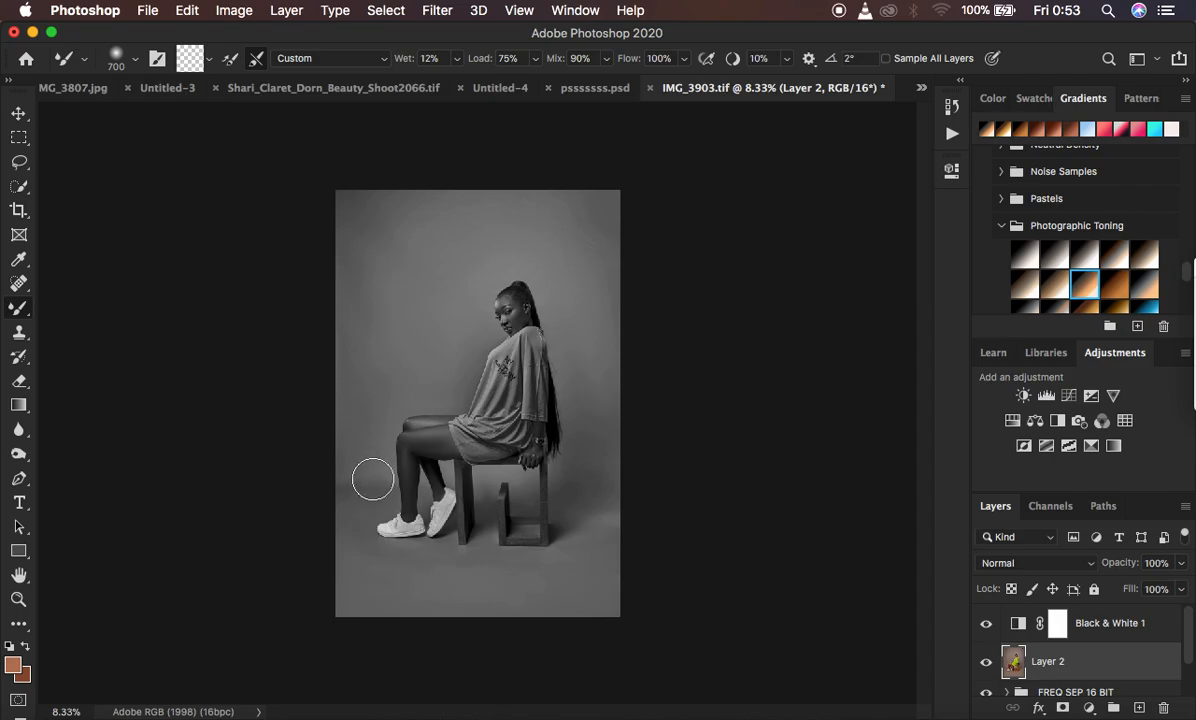
# Step: Even out the backdrop along the photo's left edge and above the model with a 700 px Mixer Brush
pyautogui.moveTo(347, 488)
pyautogui.mouseDown()
pyautogui.moveTo(371, 489)
pyautogui.moveTo(337, 484)
pyautogui.mouseUp()
pyautogui.moveTo(336, 280)
pyautogui.mouseDown()
pyautogui.moveTo(334, 200)
pyautogui.moveTo(443, 222)
pyautogui.moveTo(422, 251)
pyautogui.moveTo(389, 260)
pyautogui.moveTo(504, 210)
pyautogui.mouseUp()
pyautogui.moveTo(603, 352)
pyautogui.mouseDown()
pyautogui.moveTo(601, 414)
pyautogui.moveTo(596, 278)
pyautogui.moveTo(557, 207)
pyautogui.moveTo(342, 200)
pyautogui.mouseUp()
# Step: Hide the Black & White 1 layer and compare the retouched image with the original Background layer
pyautogui.click(988, 624)
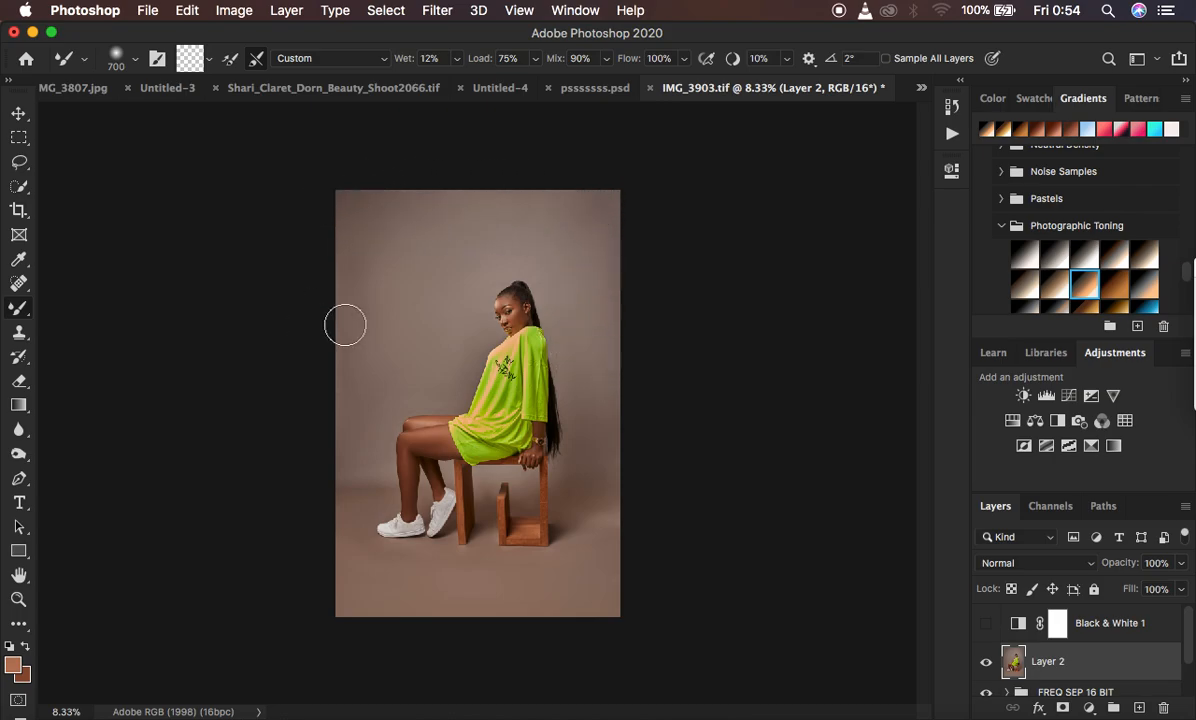
pyautogui.scroll(-2, 1035, 651)
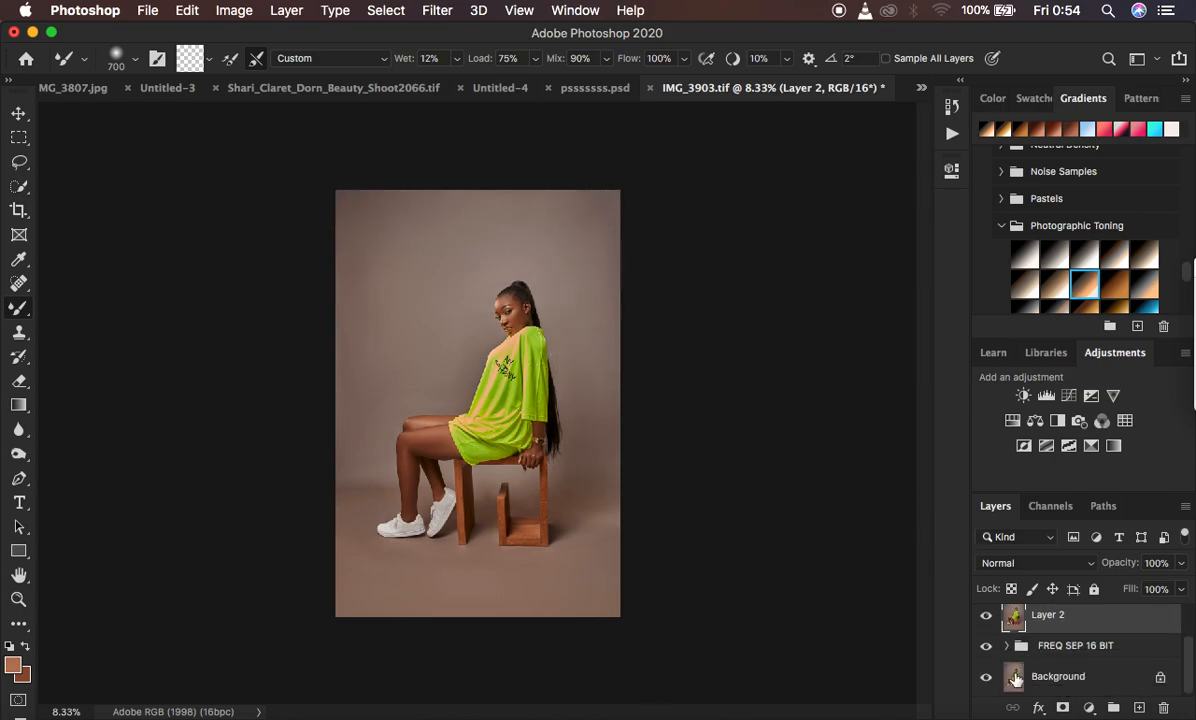
pyautogui.keyDown('alt'); pyautogui.click(984, 679); pyautogui.keyUp('alt')
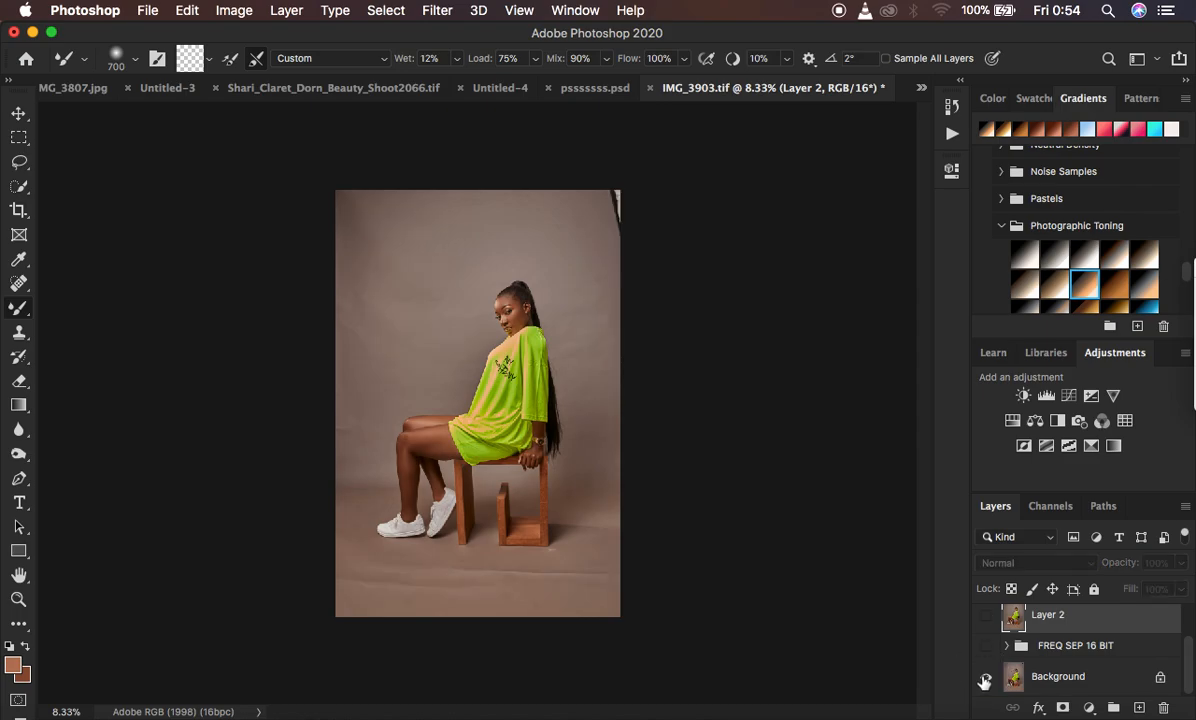
pyautogui.keyDown('alt'); pyautogui.click(984, 679); pyautogui.keyUp('alt')
pyautogui.keyDown('alt'); pyautogui.click(984, 679); pyautogui.keyUp('alt')
pyautogui.keyDown('alt'); pyautogui.click(984, 679); pyautogui.keyUp('alt')
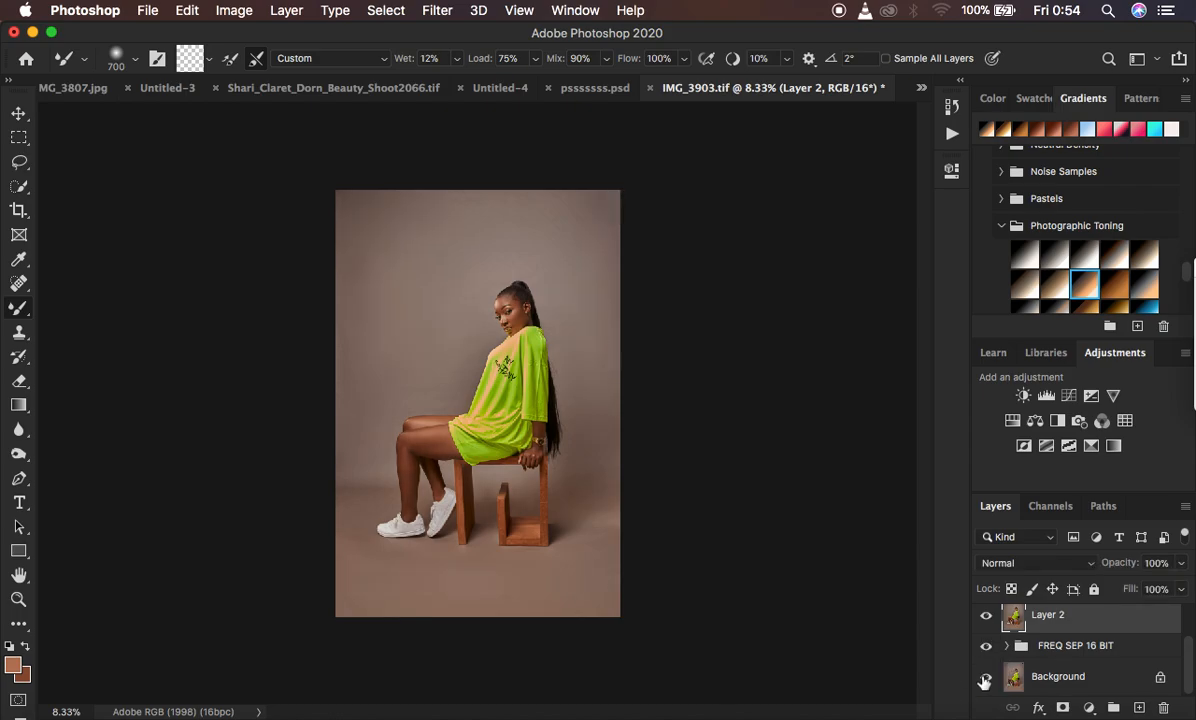
# Step: Touch up the backdrop around the chair legs, above the thighs and behind the ponytail with a 200 px Mixer Brush
pyautogui.press('super+equal')
pyautogui.press('super+equal')
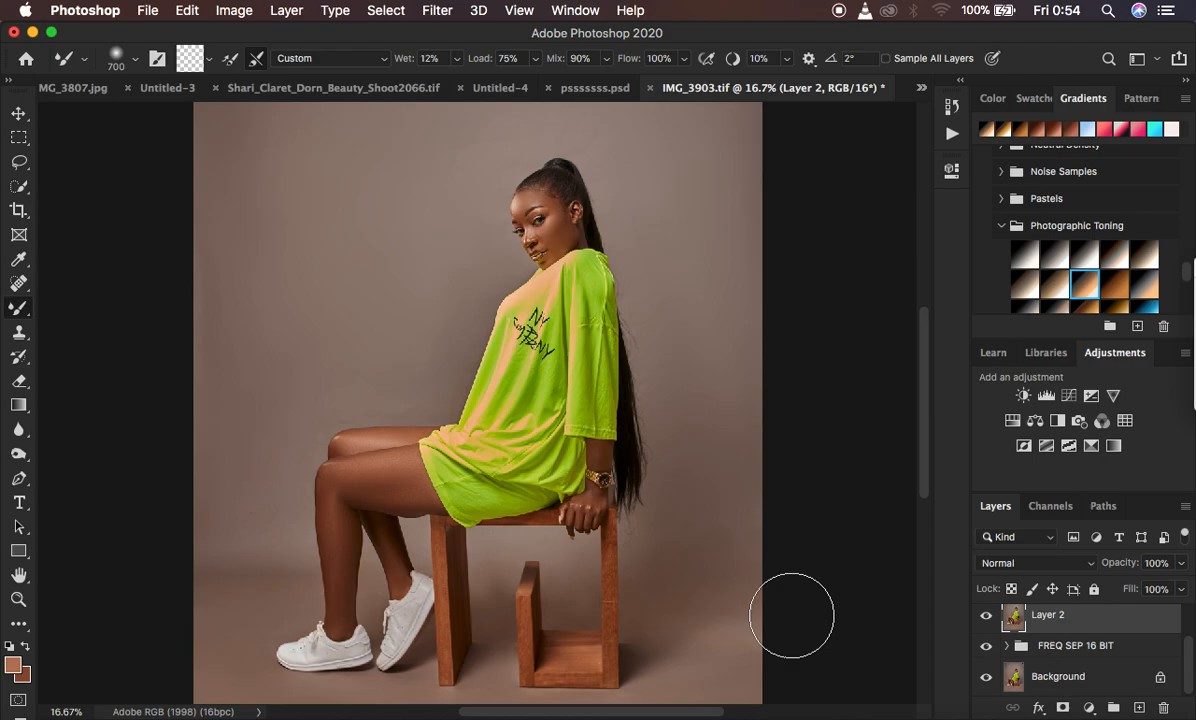
pyautogui.press('[')
pyautogui.press('[')
pyautogui.press('[')
pyautogui.press('[')
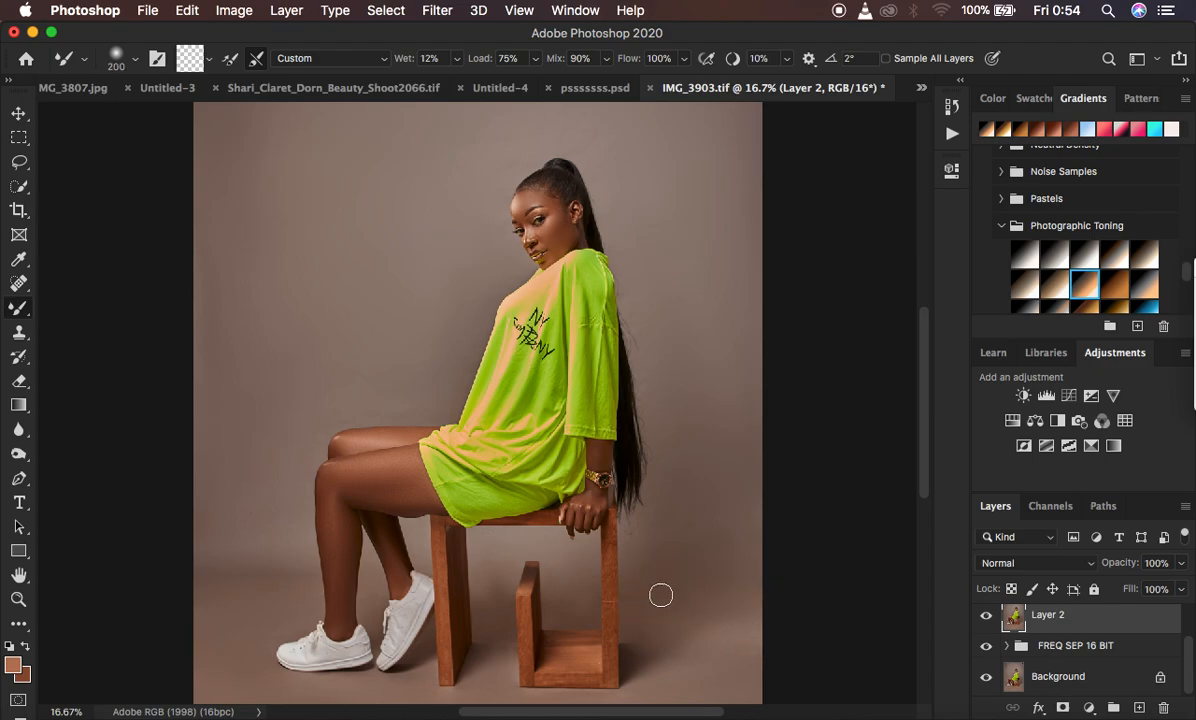
pyautogui.moveTo(506, 577)
pyautogui.mouseDown()
pyautogui.moveTo(497, 587)
pyautogui.moveTo(500, 563)
pyautogui.moveTo(500, 656)
pyautogui.moveTo(478, 689)
pyautogui.mouseUp()
pyautogui.moveTo(637, 546); pyautogui.dragTo(615, 543)
pyautogui.moveTo(396, 375)
pyautogui.mouseDown()
pyautogui.moveTo(408, 400)
pyautogui.moveTo(386, 408)
pyautogui.moveTo(422, 398)
pyautogui.moveTo(338, 404)
pyautogui.moveTo(316, 377)
pyautogui.mouseUp()
pyautogui.moveTo(667, 256)
pyautogui.mouseDown()
pyautogui.moveTo(694, 332)
pyautogui.moveTo(790, 385)
pyautogui.mouseUp()
# Step: Delete the Black & White 1 adjustment layer
pyautogui.scroll(3, 1106, 640)
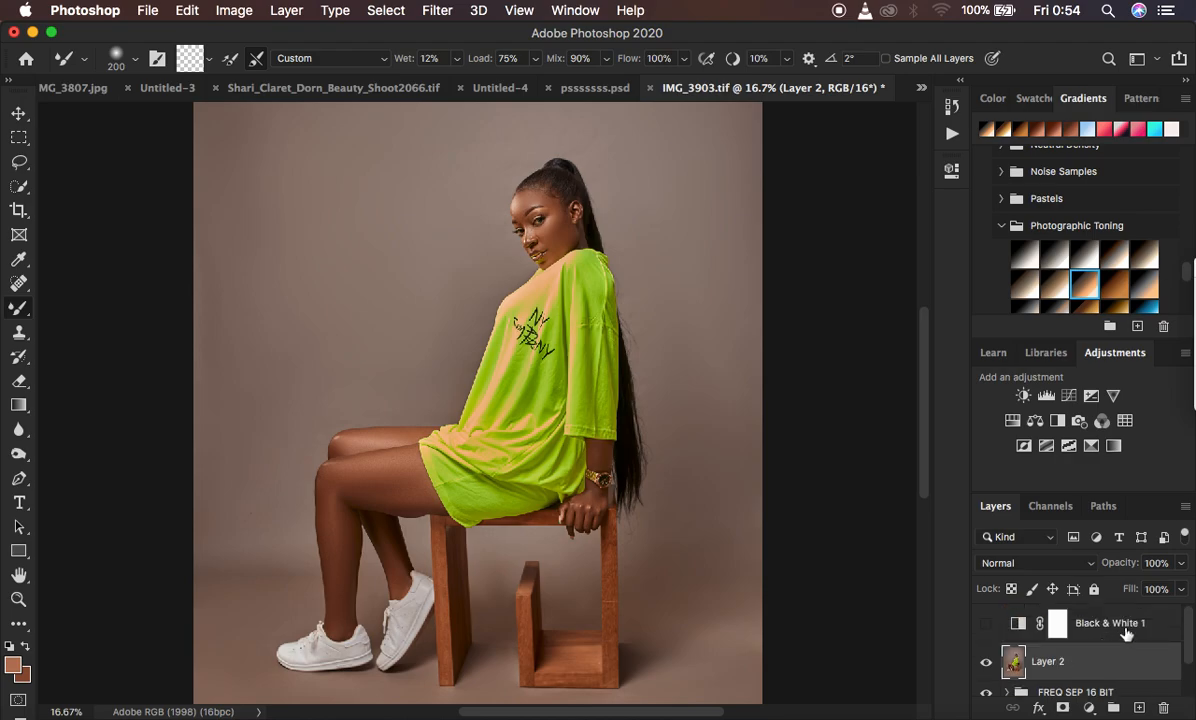
pyautogui.click(1127, 630)
pyautogui.press('BackSpace')
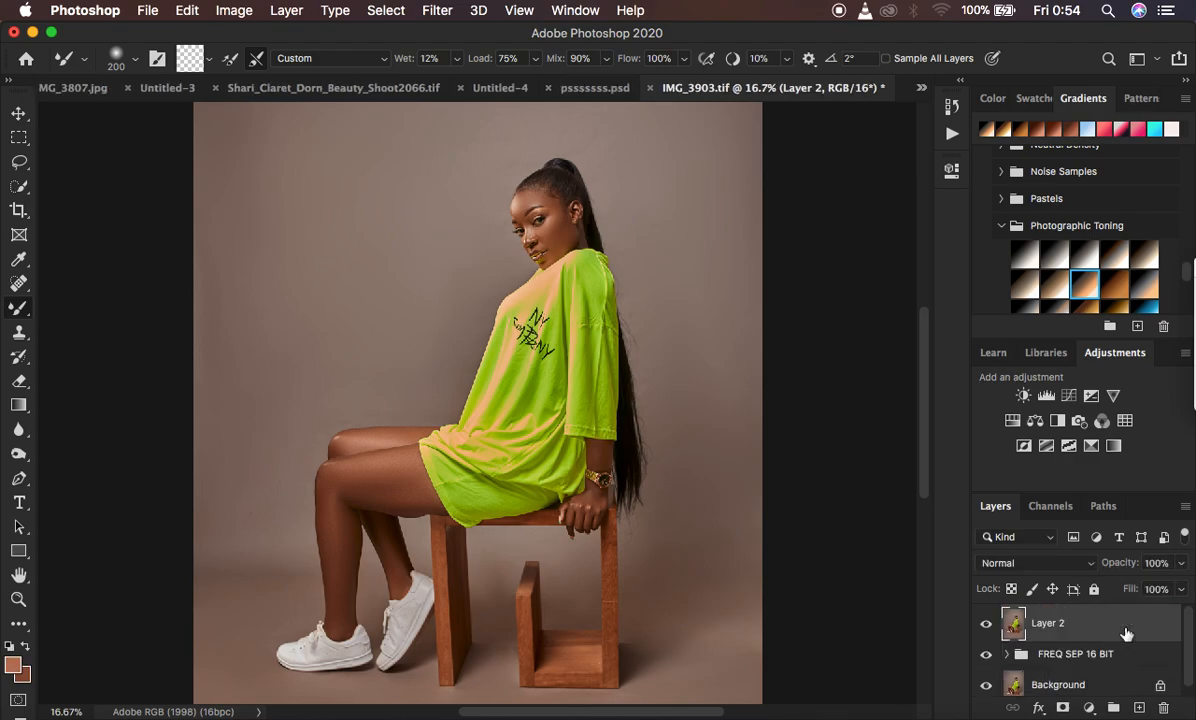
# Step: Run the DODGE & BURN GLOBAL action to add a group with DODGE and BURN curves layers above Layer 2
pyautogui.click(952, 135)
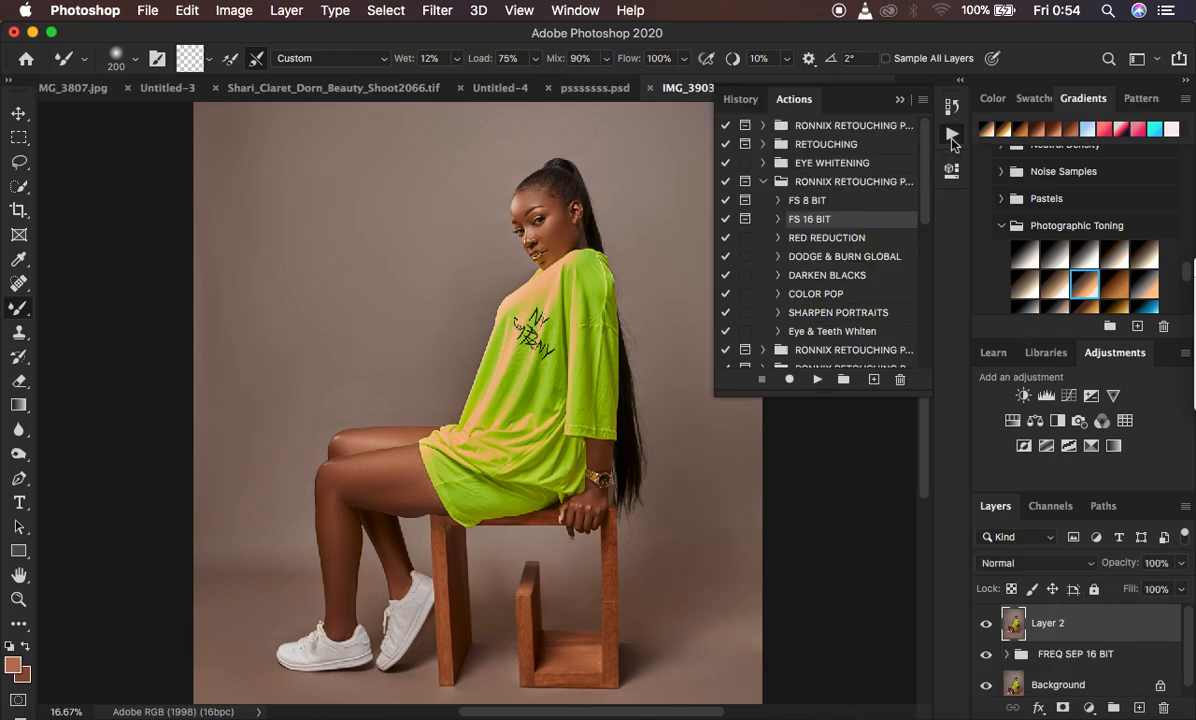
pyautogui.click(830, 258)
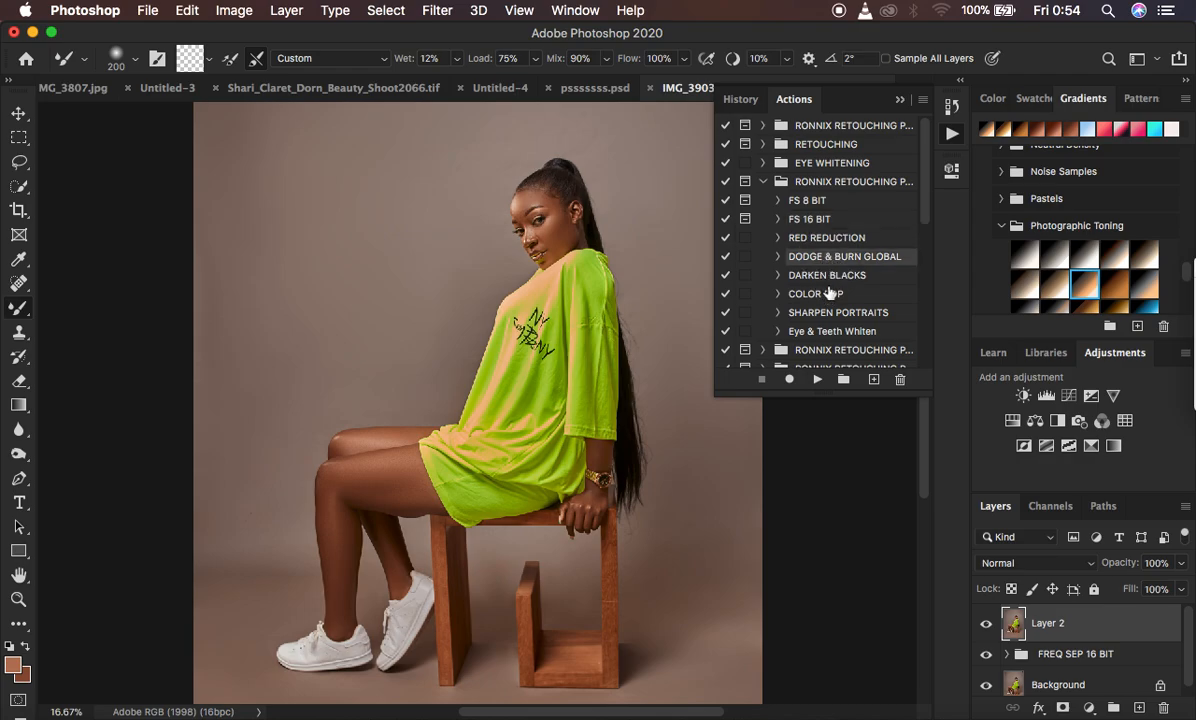
pyautogui.click(816, 379)
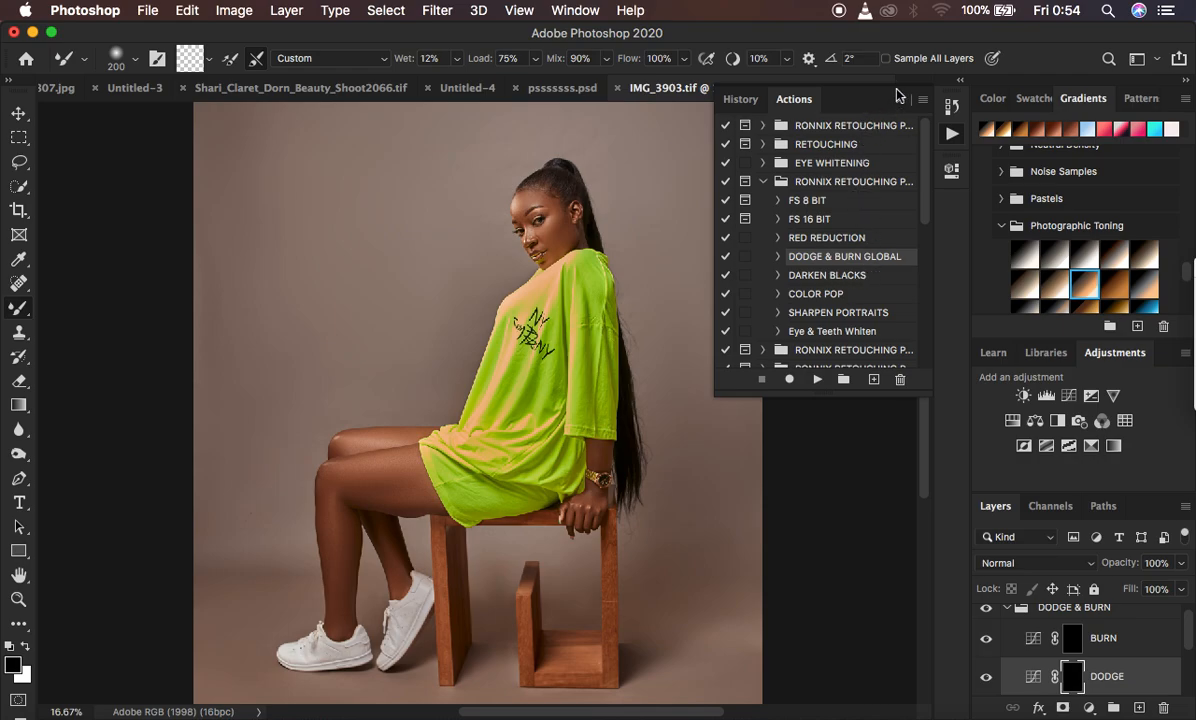
pyautogui.click(899, 102)
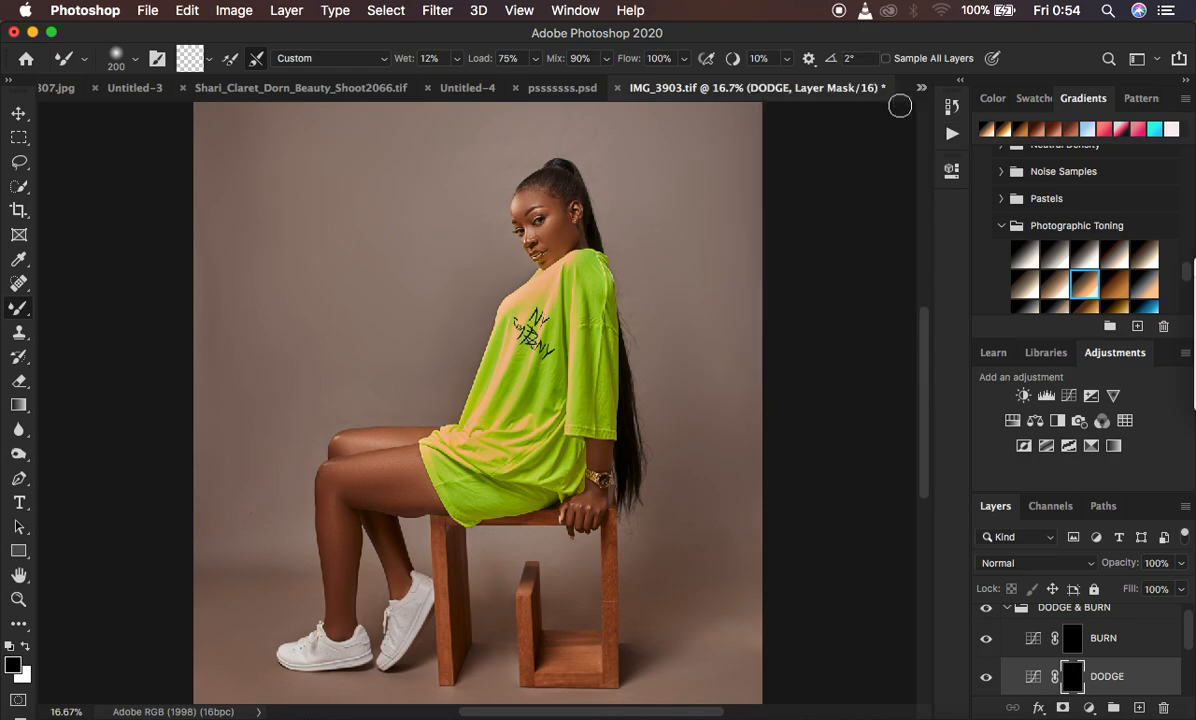
# Step: Dodge the thighs, knees and lower leg on the DODGE mask with a white Brush at 10% opacity
pyautogui.rightClick(16, 315)
pyautogui.click(78, 306)
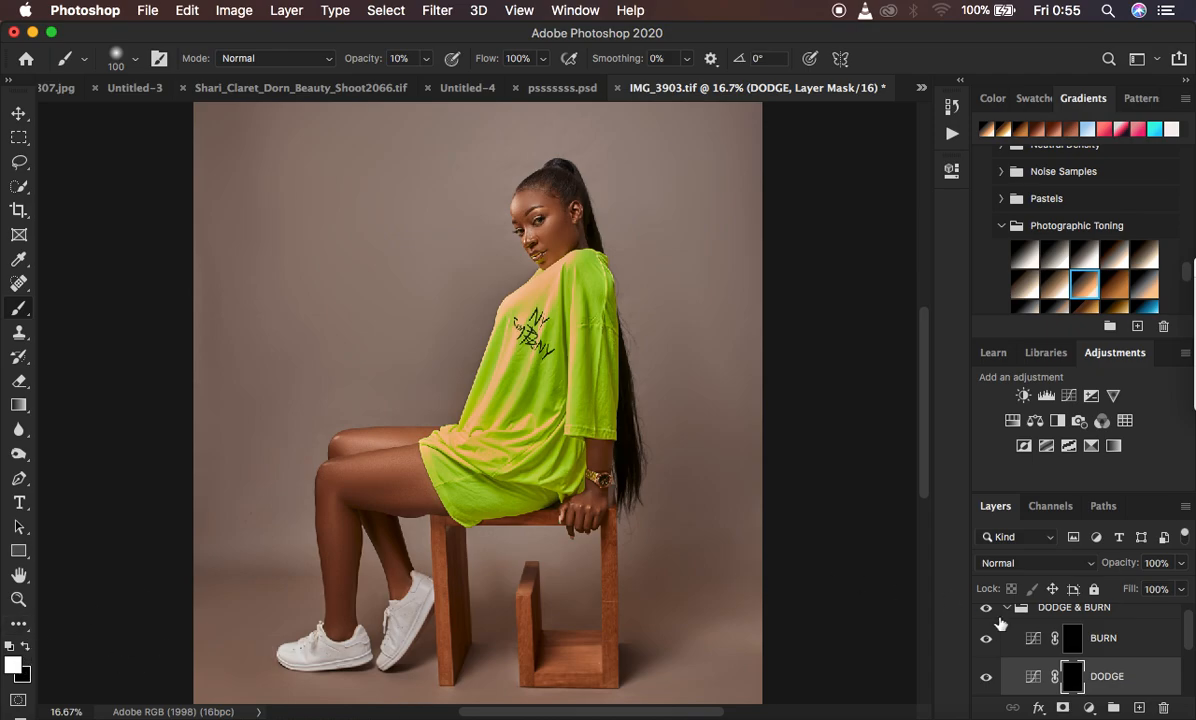
pyautogui.press('super+equal')
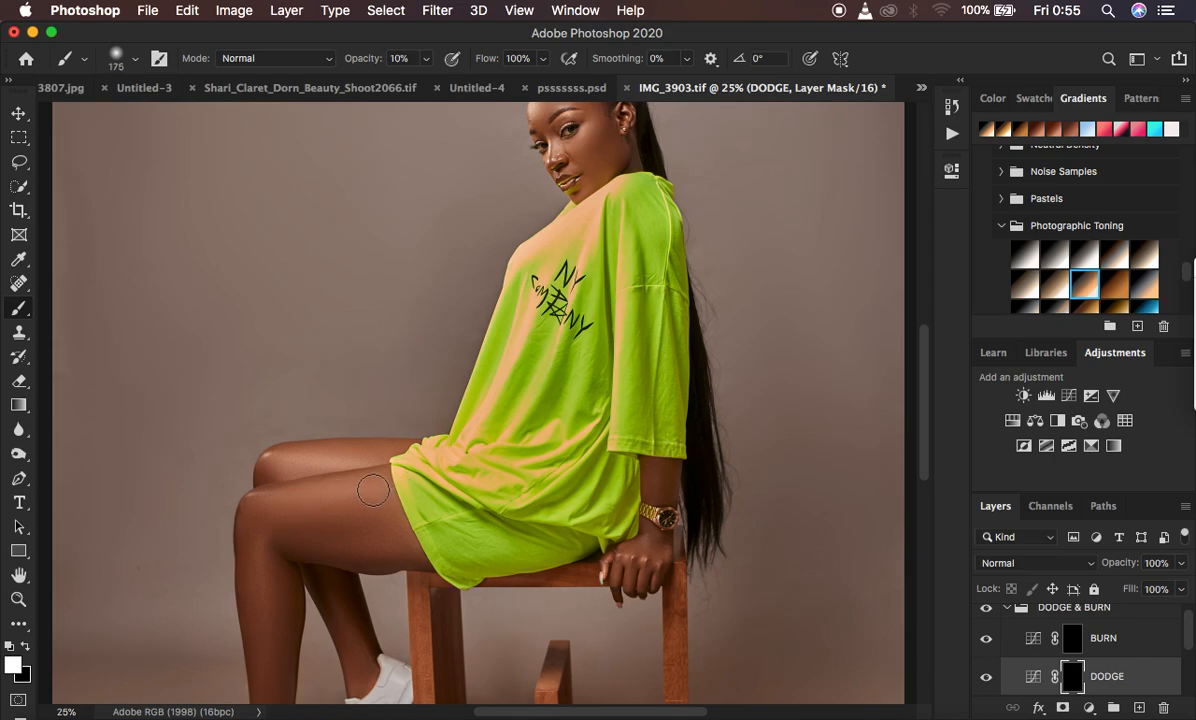
pyautogui.moveTo(378, 490); pyautogui.dragTo(275, 497)
pyautogui.moveTo(288, 457)
pyautogui.mouseDown()
pyautogui.moveTo(358, 456)
pyautogui.moveTo(304, 459)
pyautogui.moveTo(314, 458)
pyautogui.mouseUp()
pyautogui.scroll(-5, 431, 443)
pyautogui.moveTo(269, 349)
pyautogui.mouseDown()
pyautogui.moveTo(265, 397)
pyautogui.moveTo(257, 330)
pyautogui.moveTo(266, 410)
pyautogui.moveTo(260, 334)
pyautogui.mouseUp()
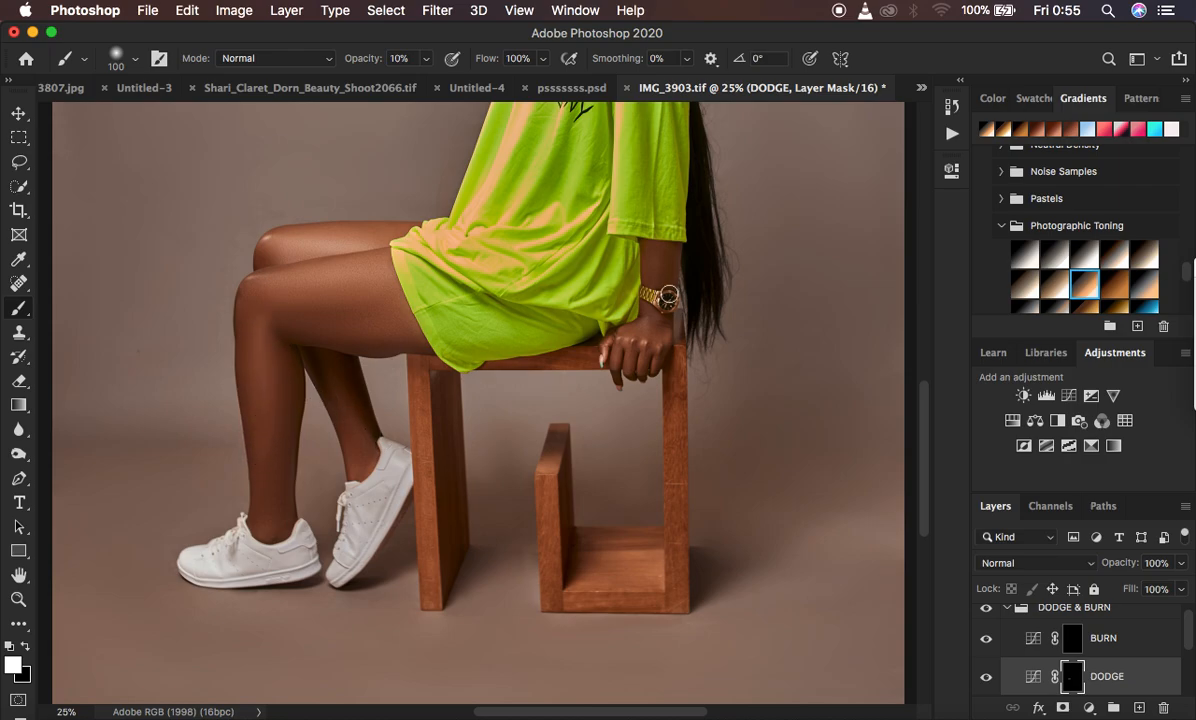
# Step: Dodge the cheek below the eye on the DODGE mask with a 45 px brush
pyautogui.scroll(10, 596, 325)
pyautogui.press('super+plus')
pyautogui.press('[')
pyautogui.press('[')
pyautogui.press('[')
pyautogui.press('[')
pyautogui.press('[')
pyautogui.press('[')
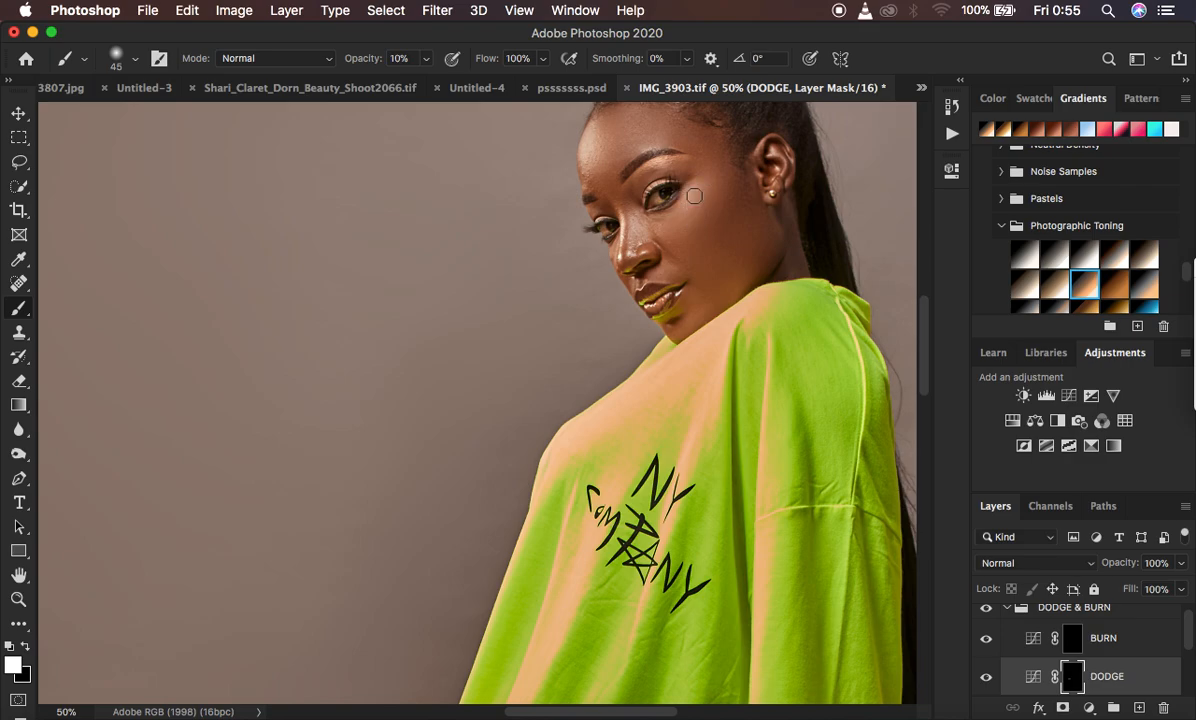
pyautogui.moveTo(683, 225)
pyautogui.mouseDown()
pyautogui.moveTo(693, 184)
pyautogui.moveTo(683, 224)
pyautogui.mouseUp()
# Step: Burn the side of the face and cheek on the BURN mask with a white brush at 10% opacity
pyautogui.click(1073, 637)
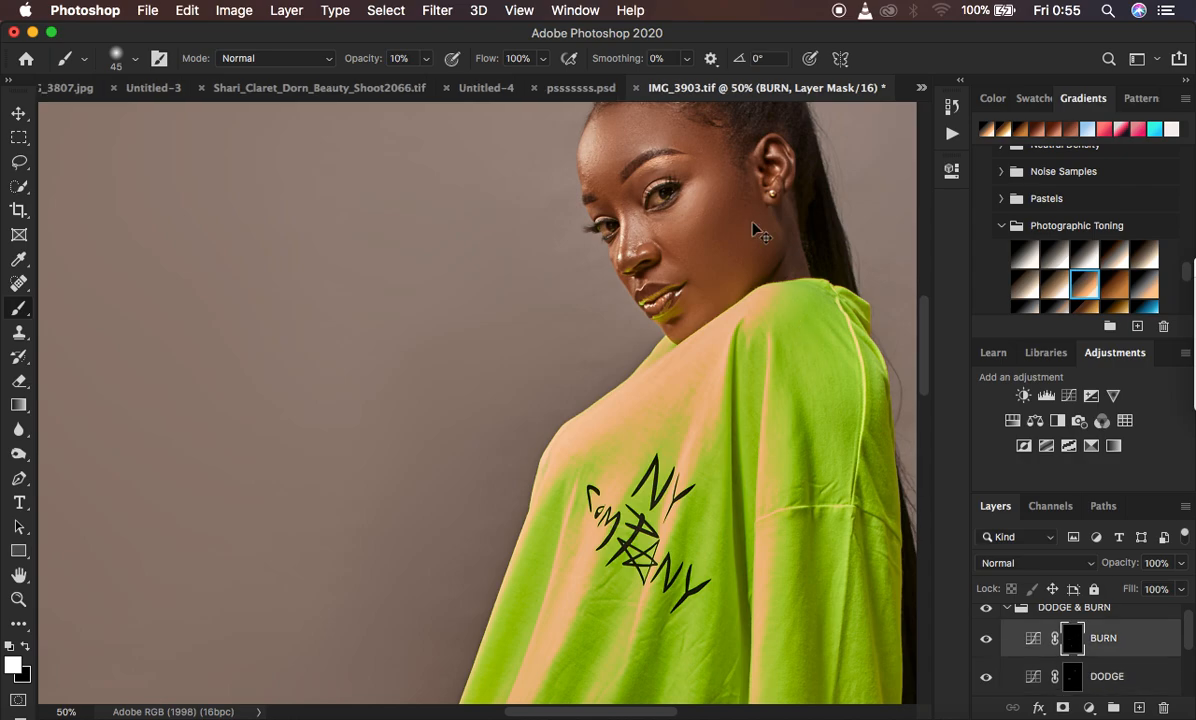
pyautogui.press('super+minus')
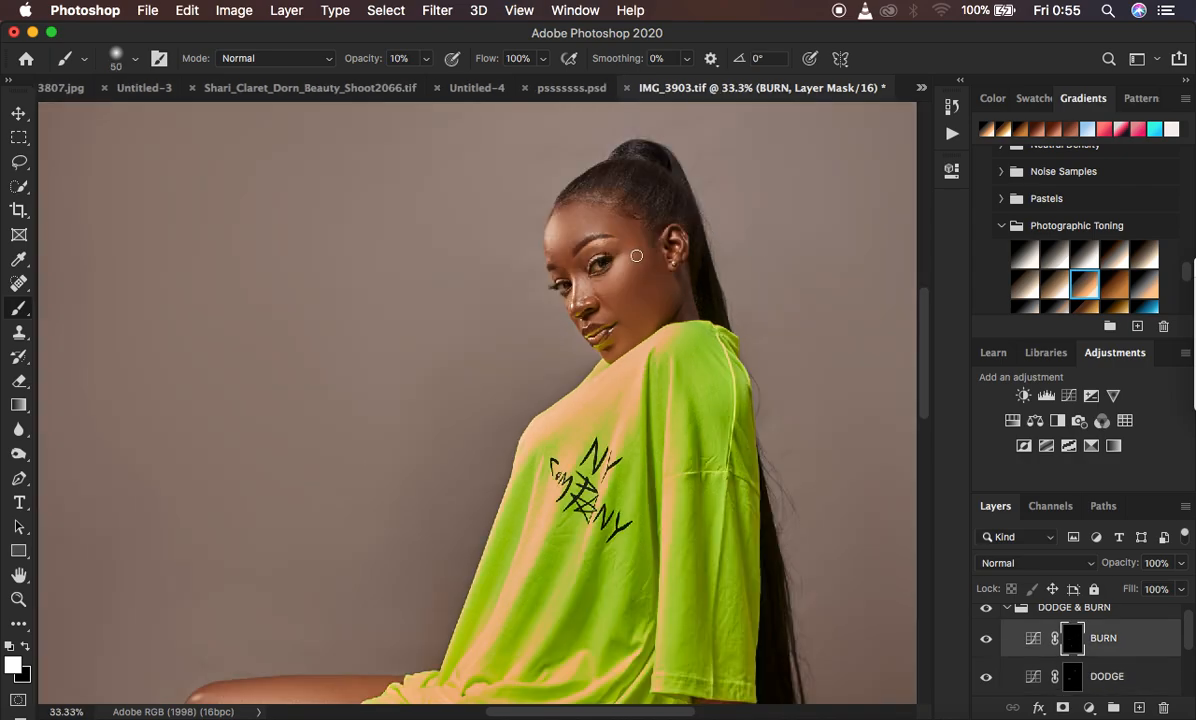
pyautogui.moveTo(636, 256)
pyautogui.mouseDown()
pyautogui.moveTo(643, 240)
pyautogui.moveTo(641, 301)
pyautogui.mouseUp()
pyautogui.moveTo(646, 245)
pyautogui.mouseDown()
pyautogui.moveTo(635, 316)
pyautogui.moveTo(646, 257)
pyautogui.mouseUp()
# Step: Review the whole image with and without the DODGE & BURN group
pyautogui.press('super+minus')
pyautogui.press('super+minus')
pyautogui.press('super+minus')
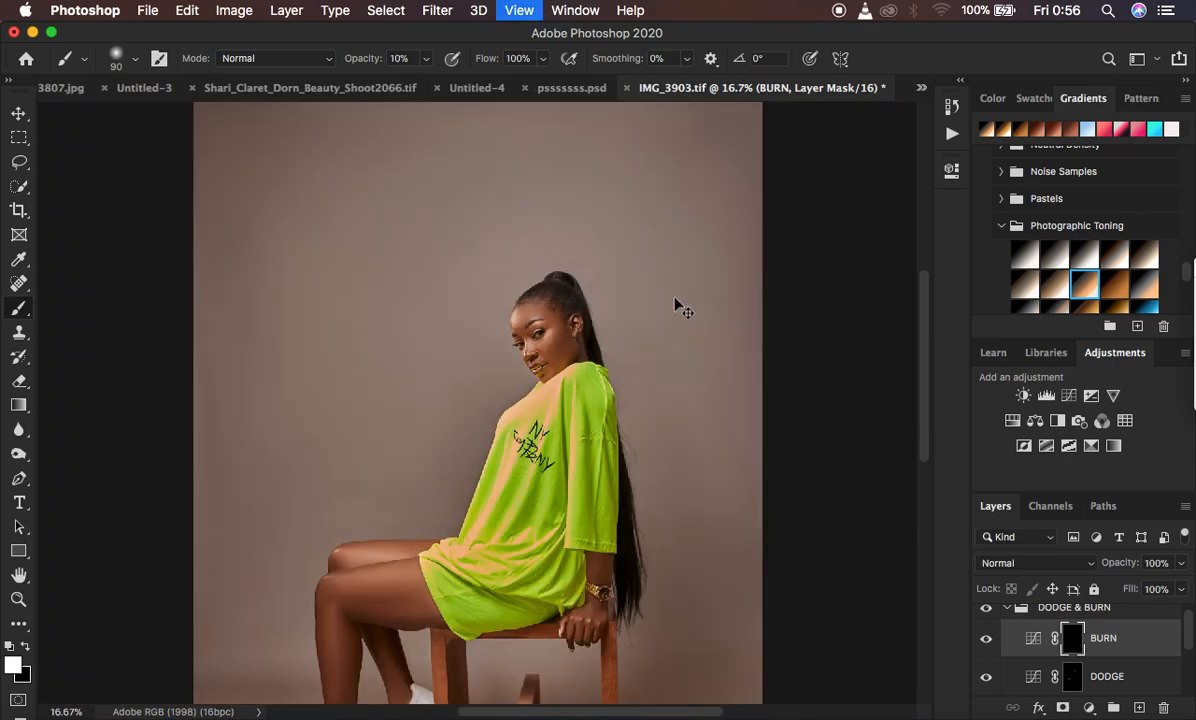
pyautogui.press('super+equal')
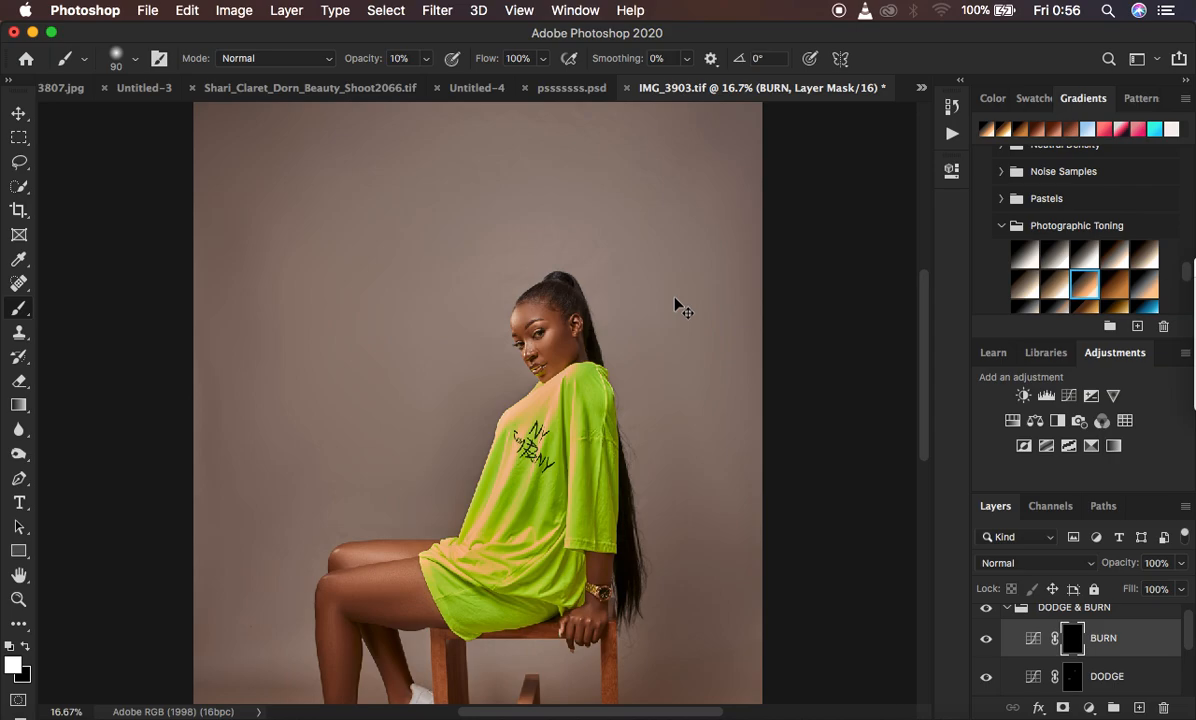
pyautogui.press('super+minus')
pyautogui.click(987, 609)
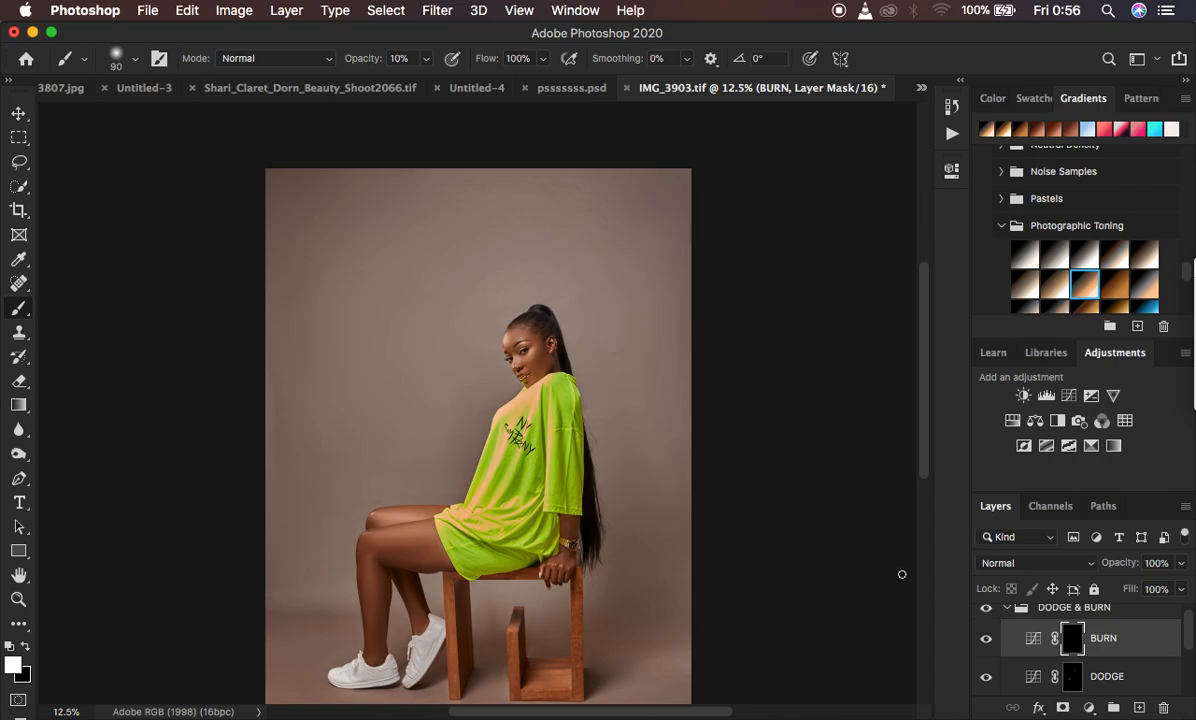
# Step: Add a Hue/Saturation layer above the DODGE & BURN group with Saturation -85 and Lightness +6, and invert its mask
pyautogui.click(1008, 608)
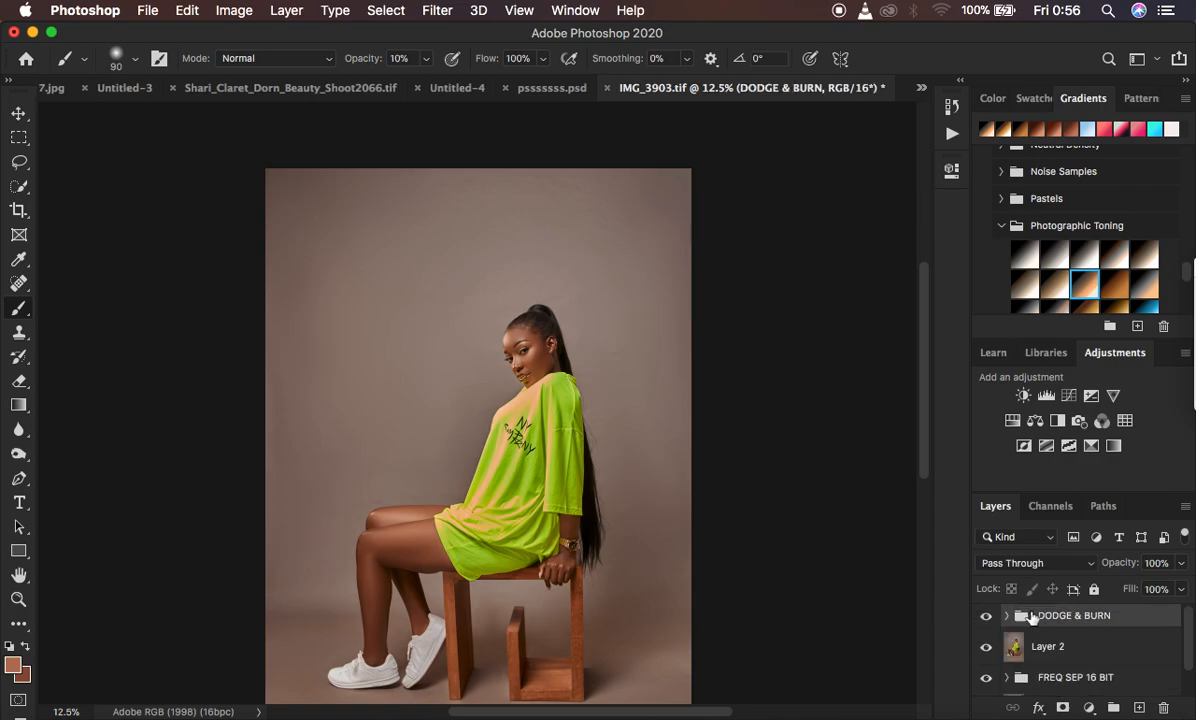
pyautogui.click(1088, 708)
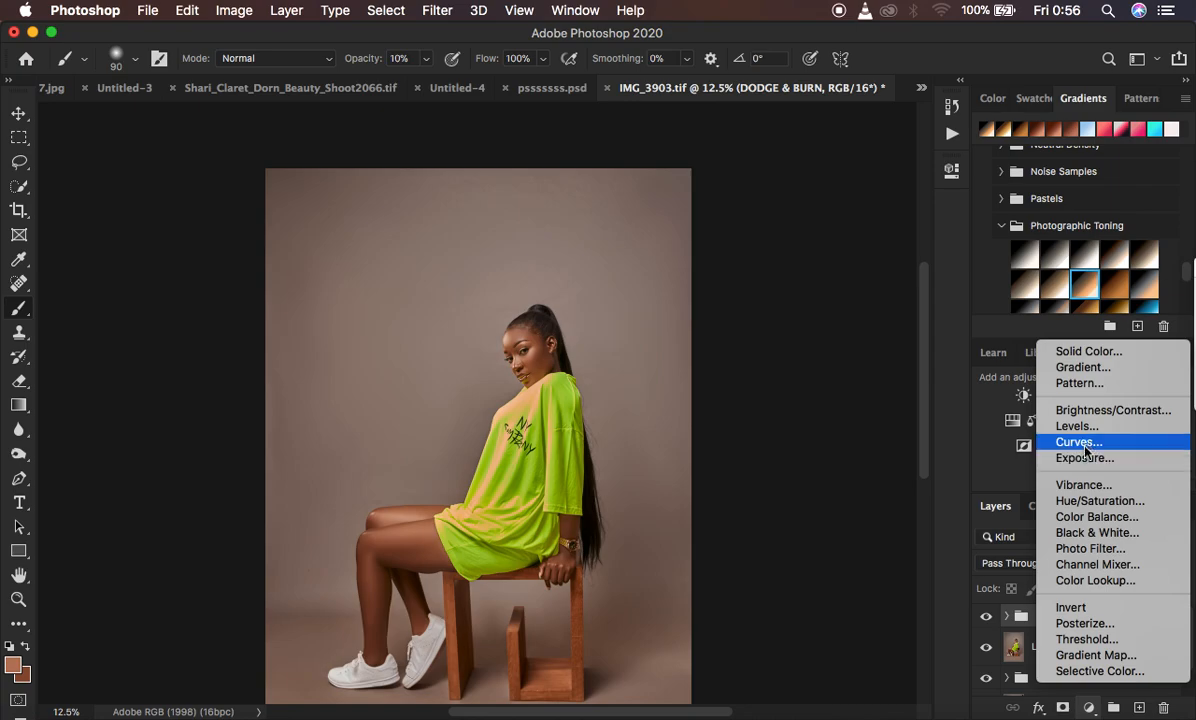
pyautogui.click(1093, 500)
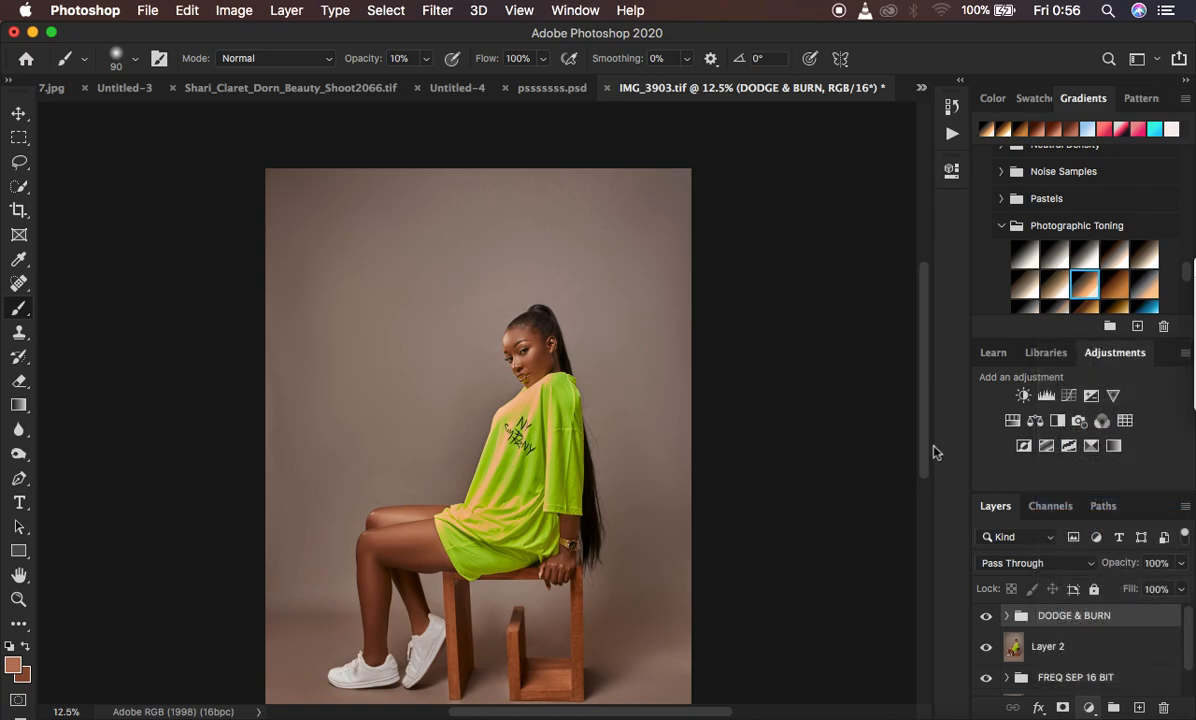
pyautogui.moveTo(771, 331); pyautogui.dragTo(655, 333)
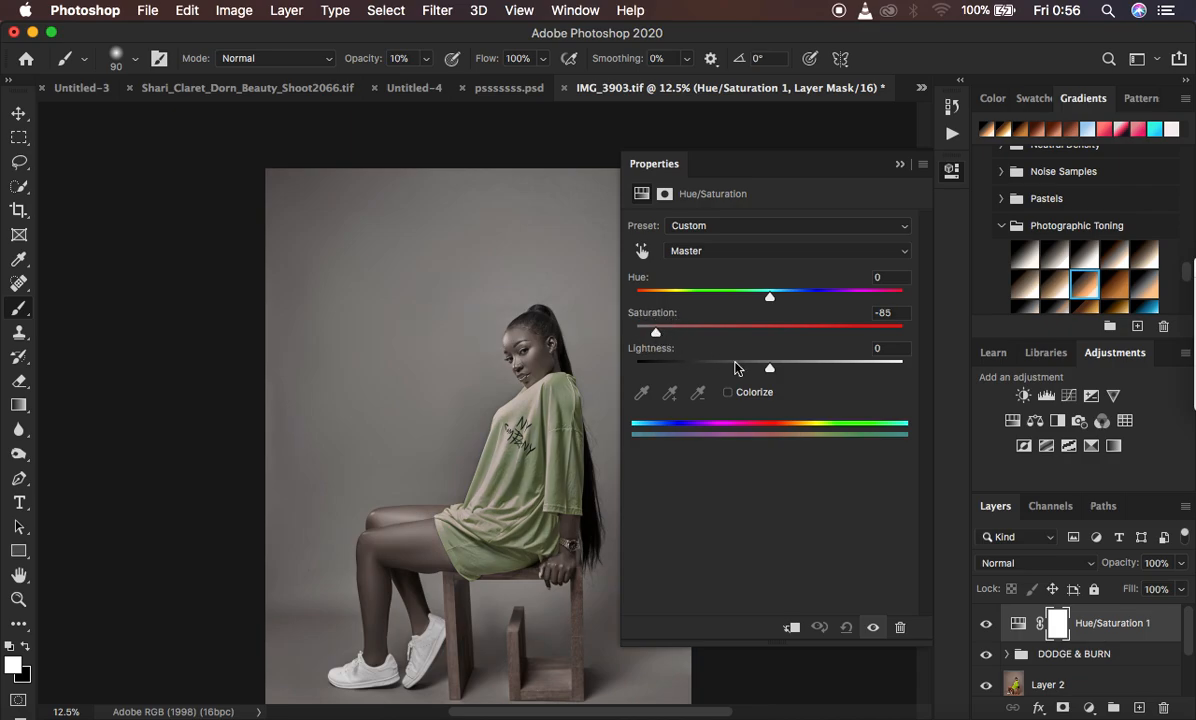
pyautogui.moveTo(769, 369); pyautogui.dragTo(778, 370)
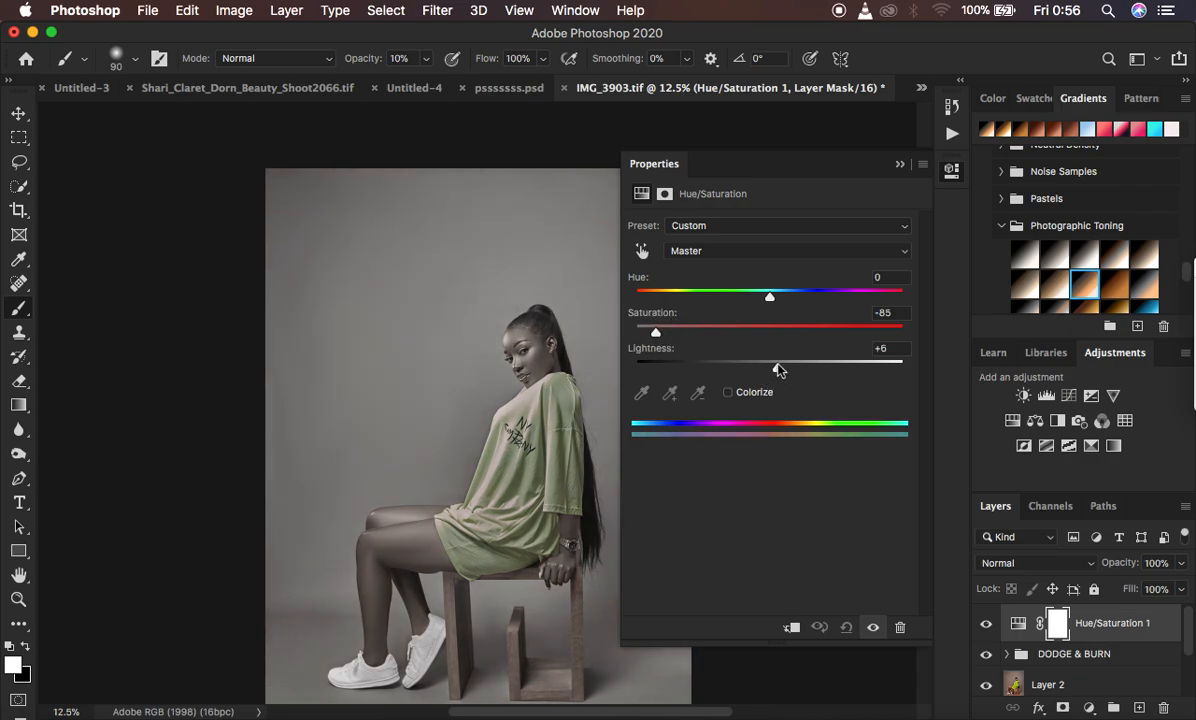
pyautogui.click(899, 165)
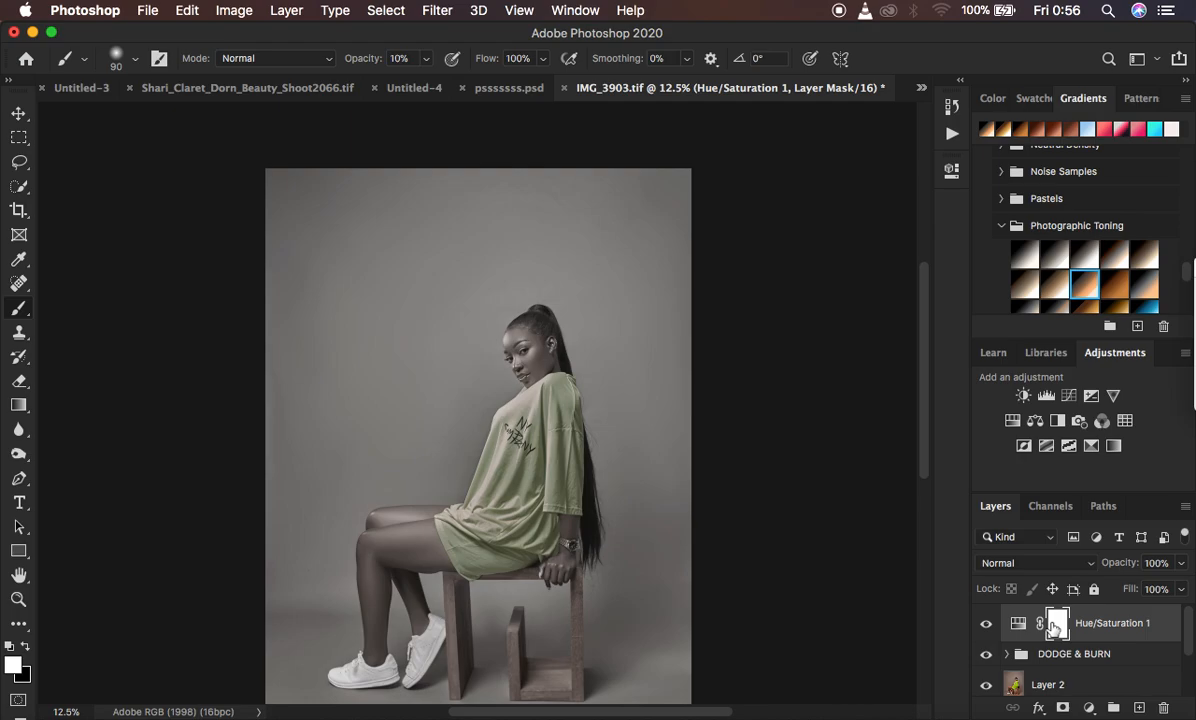
pyautogui.press('super+i')
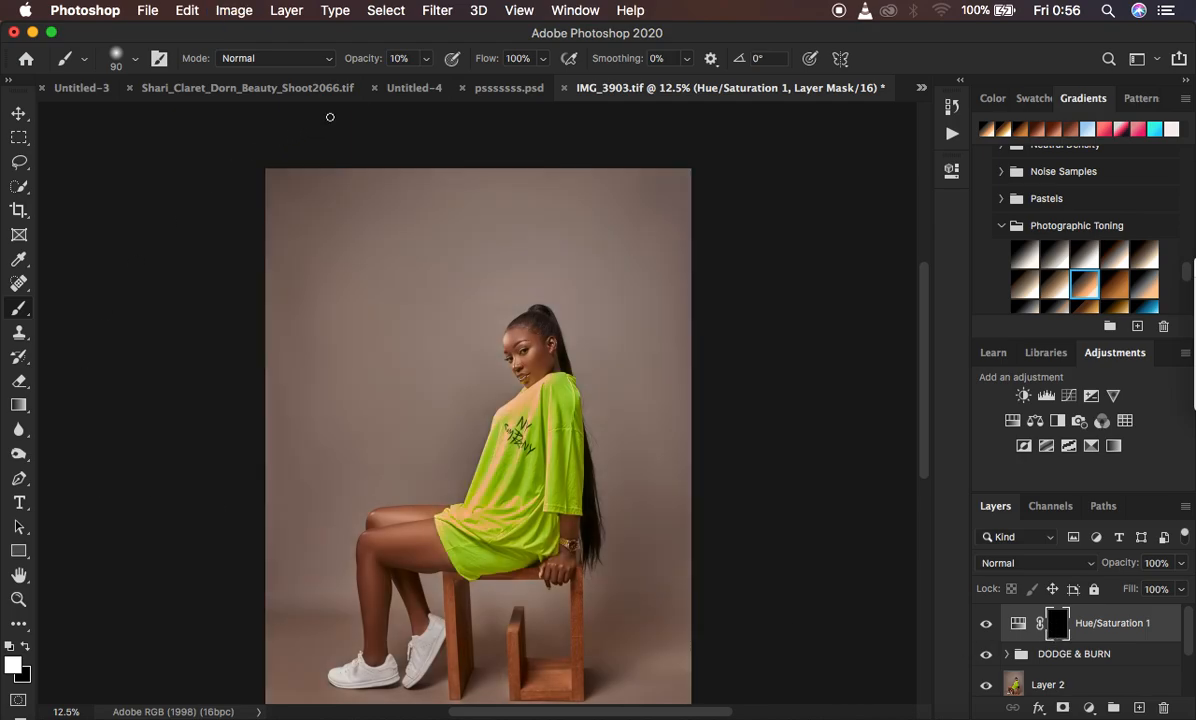
# Step: Desaturate both eyes by painting white on the Hue/Saturation mask with a 10 px brush at 69% opacity
pyautogui.moveTo(357, 56); pyautogui.dragTo(410, 70)
pyautogui.press('super+plus')
pyautogui.press('super+plus')
pyautogui.press('super+plus')
pyautogui.press('super+plus')
pyautogui.press('super+plus')
pyautogui.press('super+plus')
pyautogui.press('super+plus')
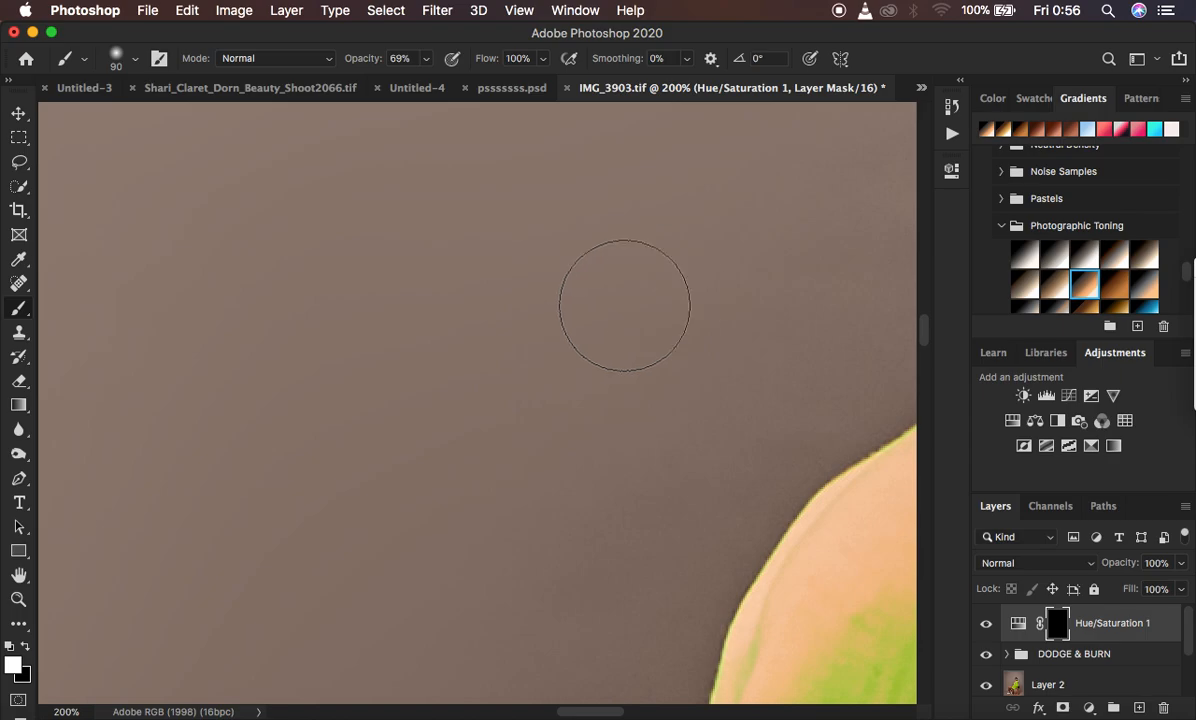
pyautogui.moveTo(595, 312); pyautogui.dragTo(381, 372)
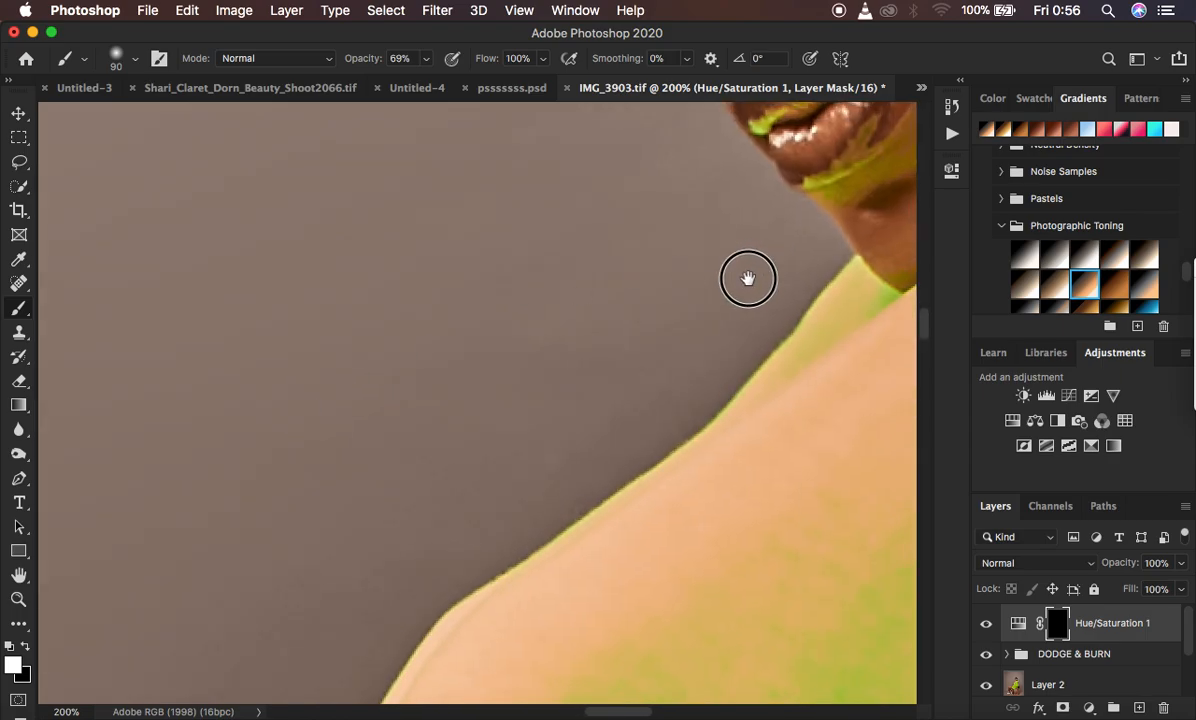
pyautogui.moveTo(761, 270); pyautogui.dragTo(350, 582)
pyautogui.moveTo(499, 235); pyautogui.dragTo(549, 479)
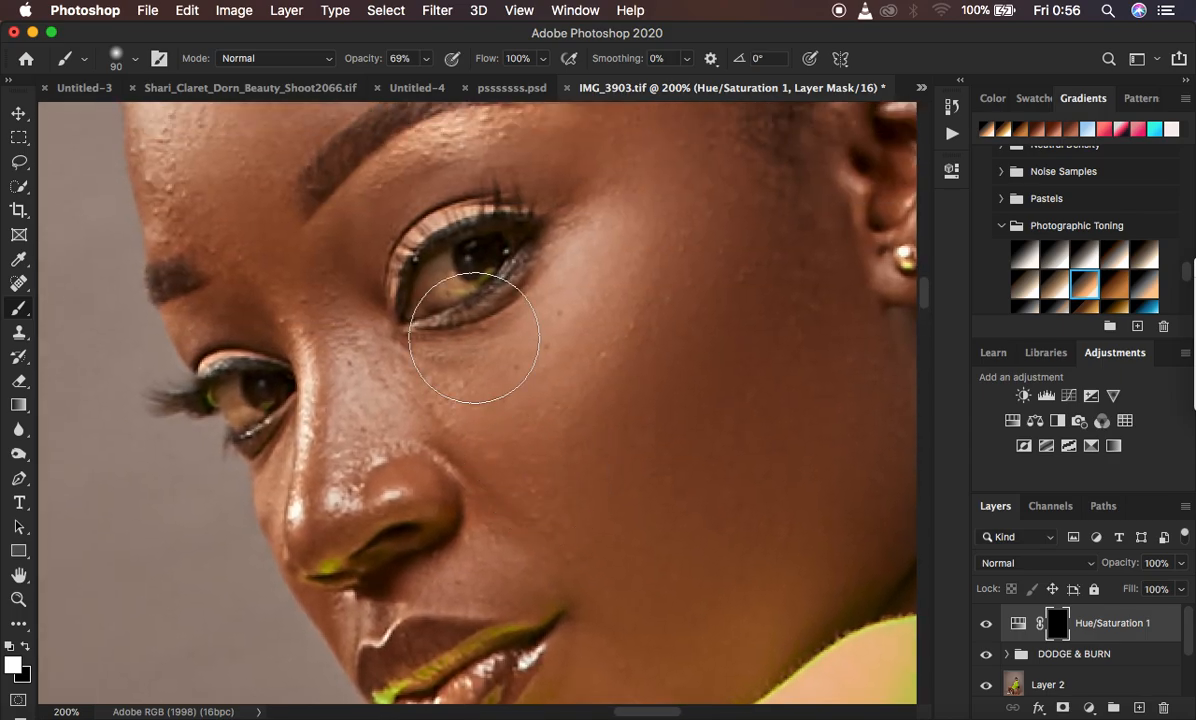
pyautogui.press('[')
pyautogui.press('[')
pyautogui.press('[')
pyautogui.press('[')
pyautogui.press('[')
pyautogui.press('[')
pyautogui.press('[')
pyautogui.press('[')
pyautogui.moveTo(452, 266)
pyautogui.mouseDown()
pyautogui.moveTo(448, 293)
pyautogui.moveTo(430, 269)
pyautogui.moveTo(438, 283)
pyautogui.moveTo(456, 280)
pyautogui.moveTo(448, 296)
pyautogui.moveTo(443, 264)
pyautogui.moveTo(470, 280)
pyautogui.moveTo(427, 286)
pyautogui.moveTo(443, 264)
pyautogui.moveTo(515, 235)
pyautogui.moveTo(440, 270)
pyautogui.moveTo(437, 298)
pyautogui.moveTo(489, 267)
pyautogui.mouseUp()
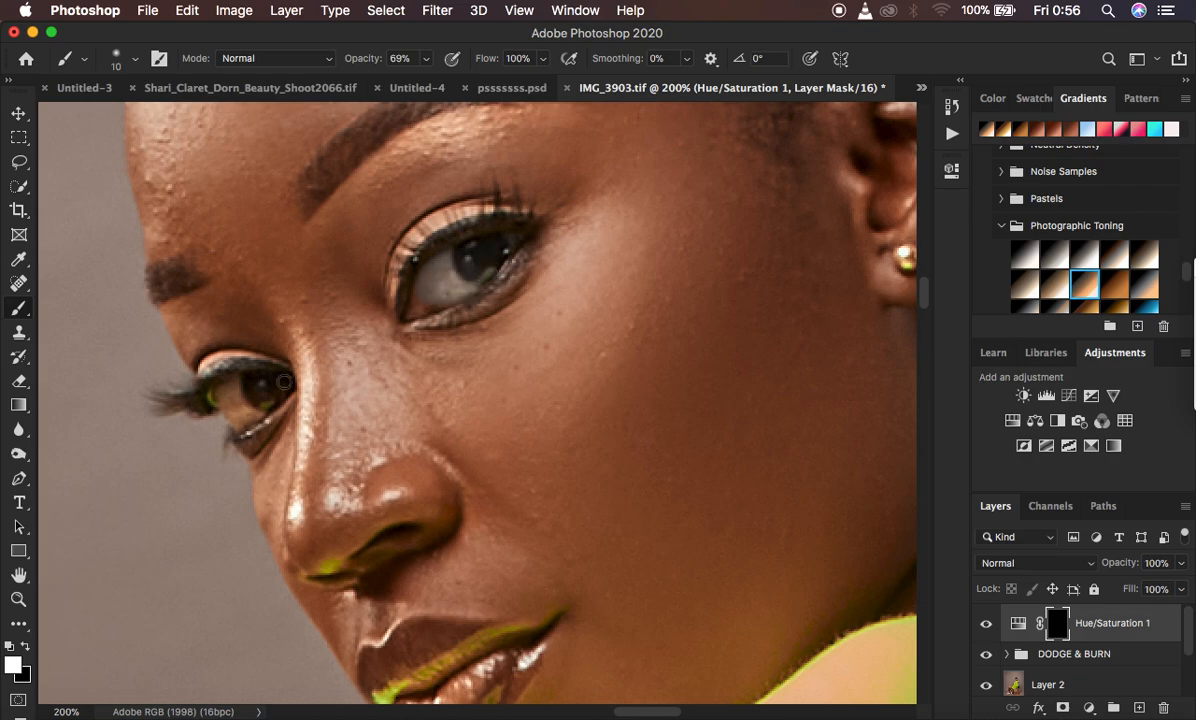
pyautogui.moveTo(232, 396)
pyautogui.mouseDown()
pyautogui.moveTo(260, 412)
pyautogui.moveTo(244, 423)
pyautogui.moveTo(233, 382)
pyautogui.moveTo(236, 407)
pyautogui.moveTo(268, 402)
pyautogui.moveTo(230, 387)
pyautogui.moveTo(228, 401)
pyautogui.moveTo(268, 402)
pyautogui.moveTo(225, 398)
pyautogui.mouseUp()
# Step: View the full image and compare the retouch with the original Background layer
pyautogui.press('super+minus')
pyautogui.press('super+minus')
pyautogui.press('super+minus')
pyautogui.press('super+minus')
pyautogui.press('super+minus')
pyautogui.press('super+minus')
pyautogui.press('super+minus')
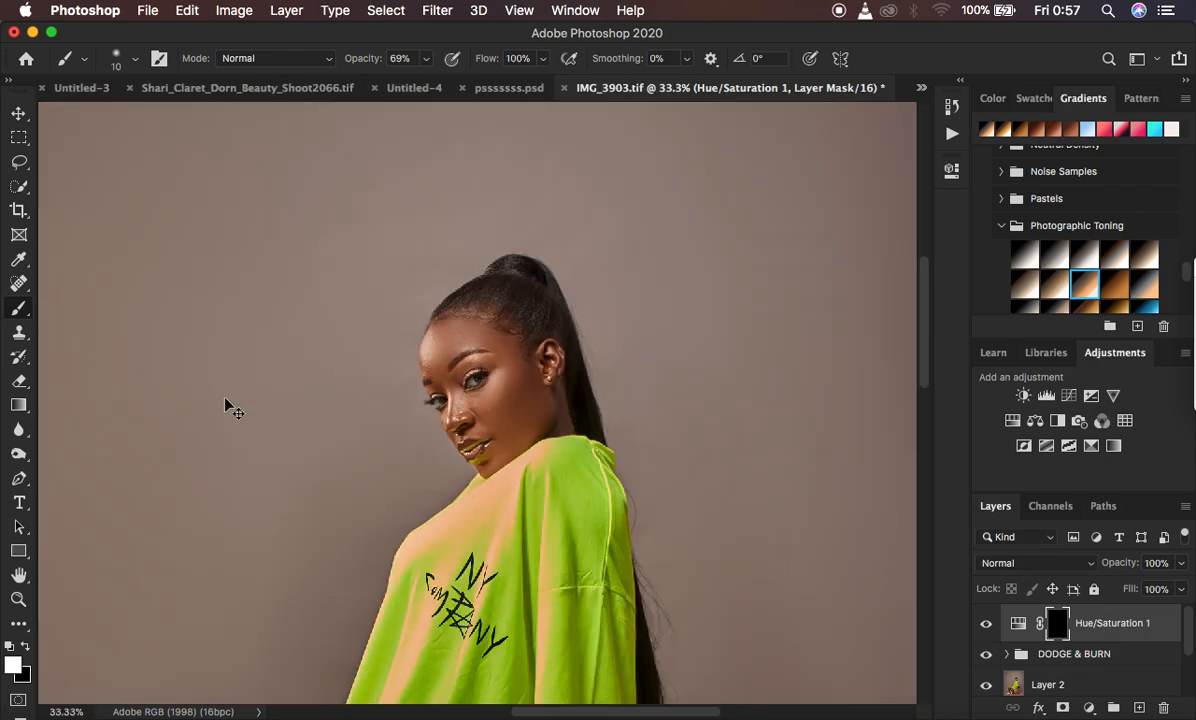
pyautogui.press('super+minus')
pyautogui.press('super+equal')
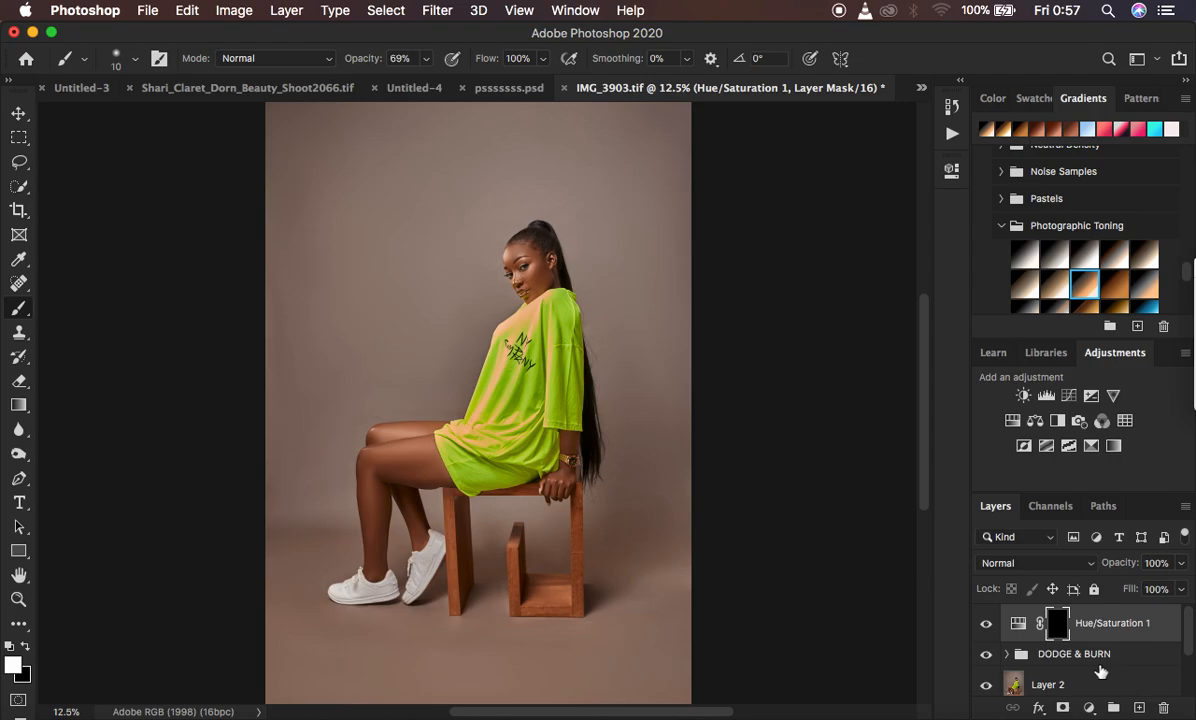
pyautogui.scroll(-3, 1119, 653)
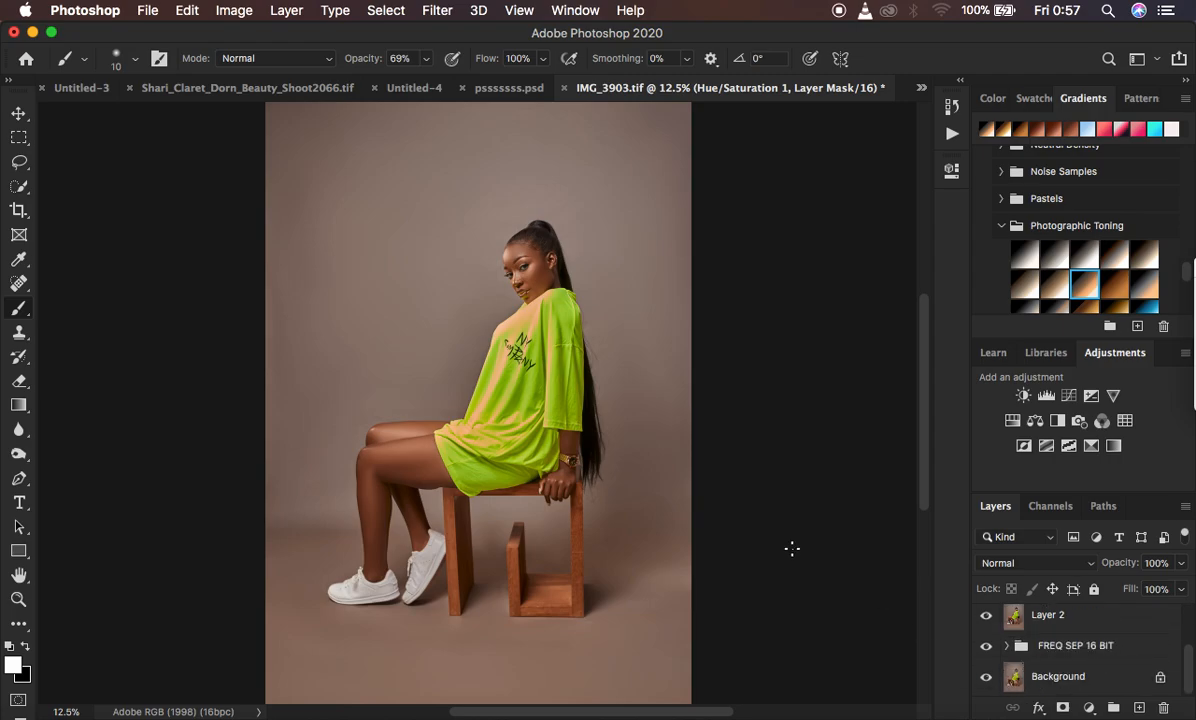
pyautogui.keyDown('alt'); pyautogui.click(987, 679); pyautogui.keyUp('alt')
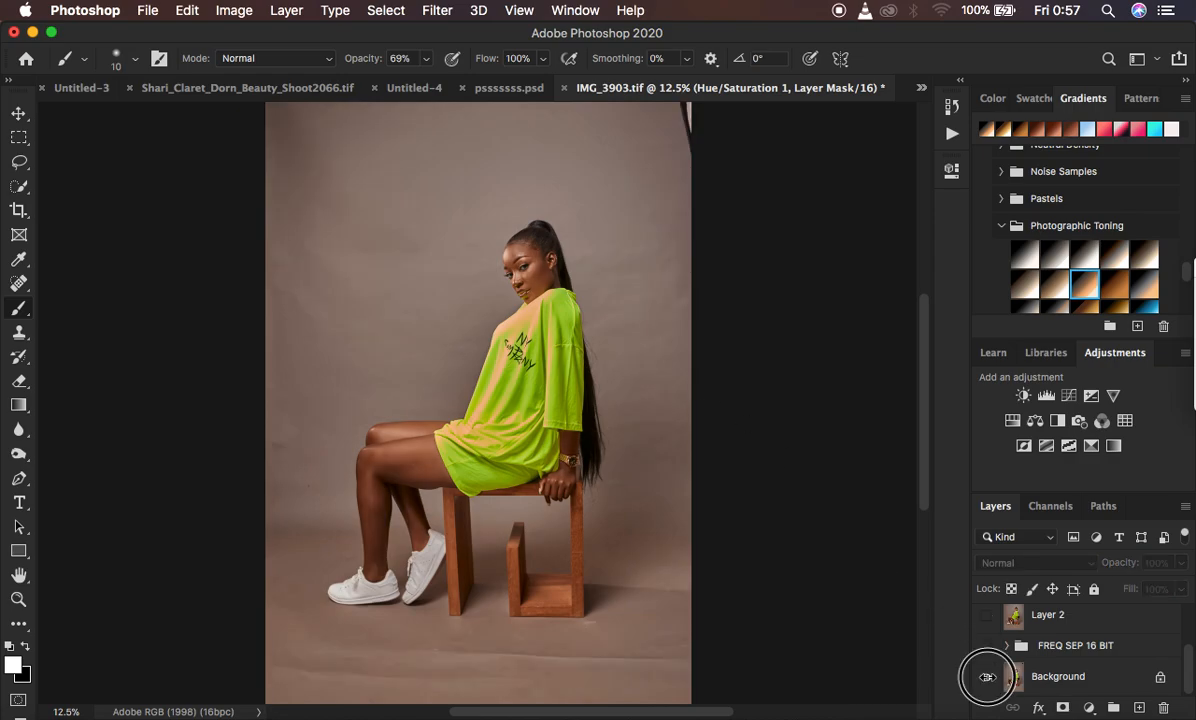
pyautogui.keyDown('alt'); pyautogui.click(987, 678); pyautogui.keyUp('alt')
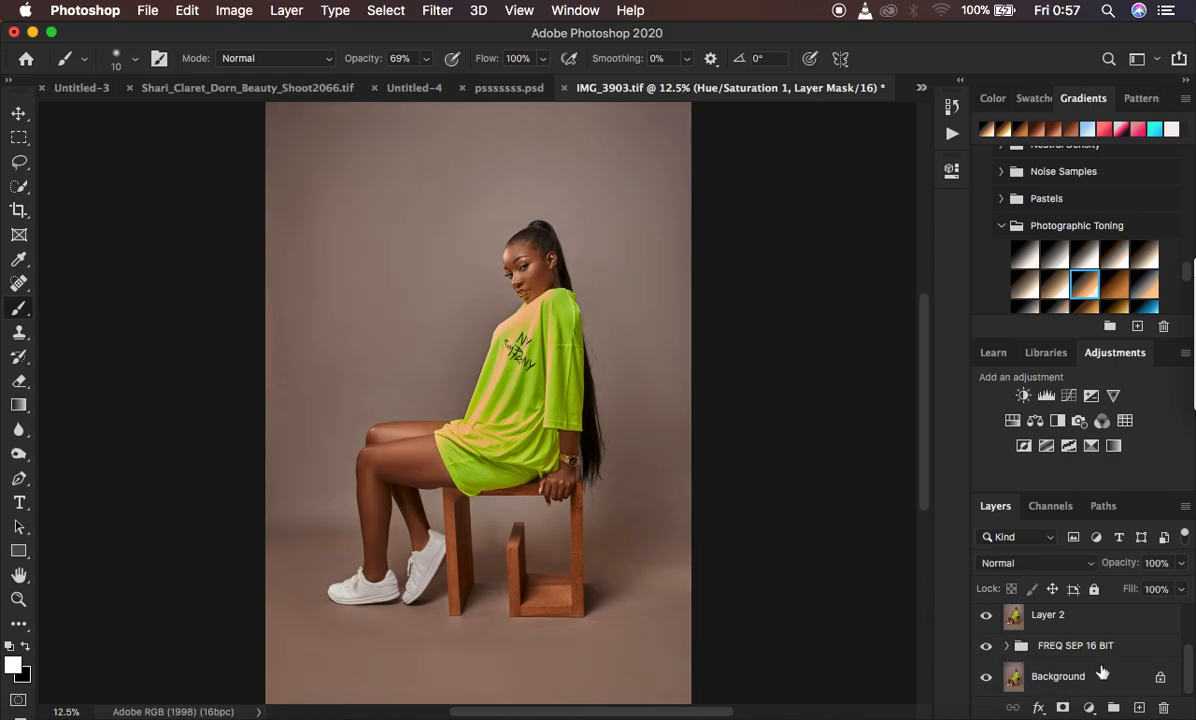
# Step: Add a Selective Color layer above Hue/Saturation 1 and set the Blacks to Yellow -2% and Black +5%
pyautogui.scroll(2, 1114, 652)
pyautogui.click(1089, 708)
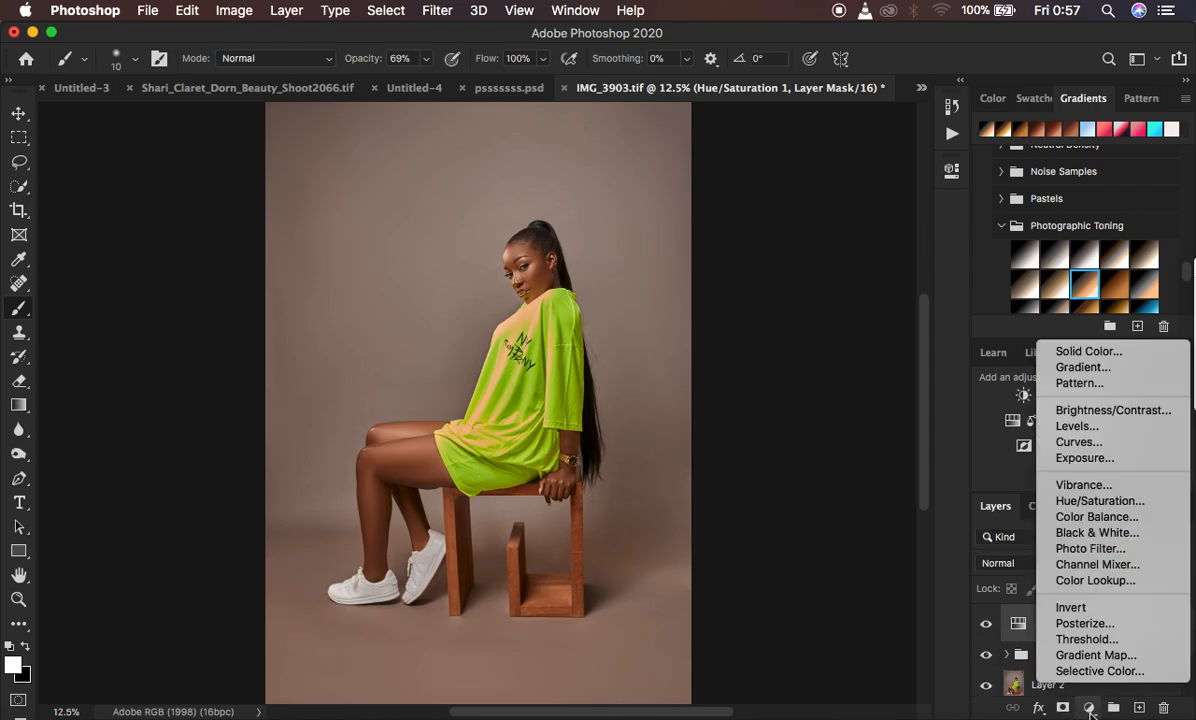
pyautogui.click(1096, 671)
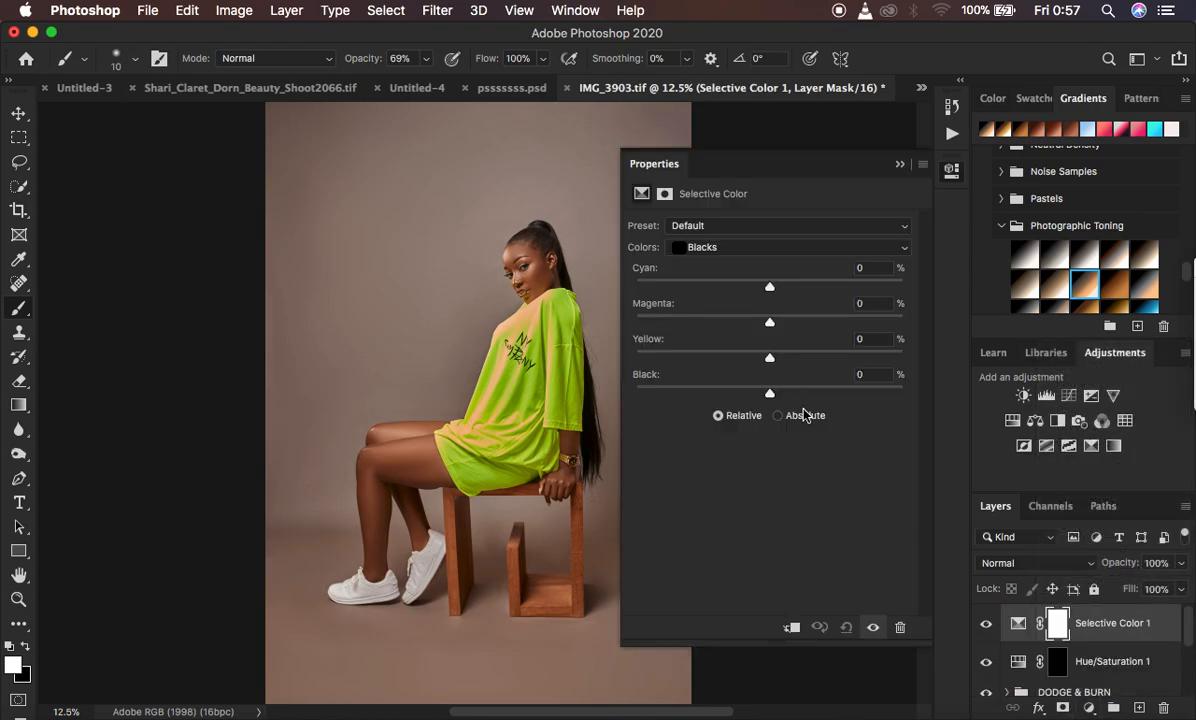
pyautogui.moveTo(771, 396); pyautogui.dragTo(775, 398)
pyautogui.moveTo(776, 396); pyautogui.dragTo(777, 398)
pyautogui.moveTo(770, 360); pyautogui.dragTo(767, 361)
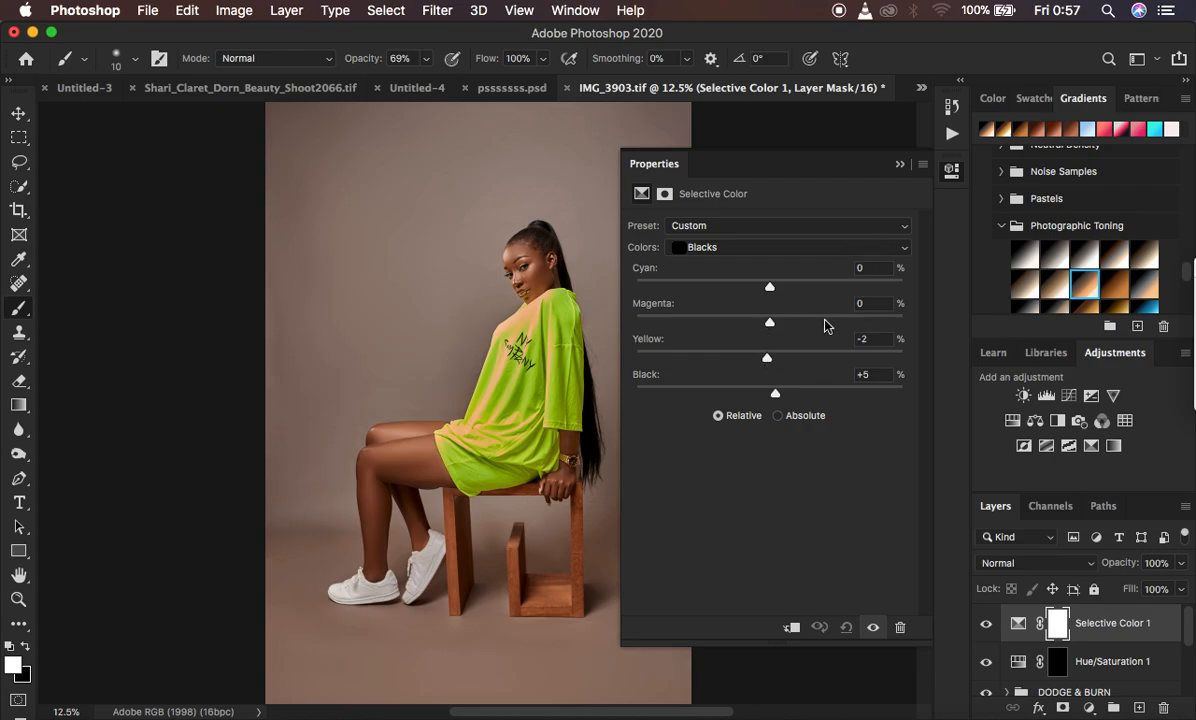
pyautogui.click(900, 166)
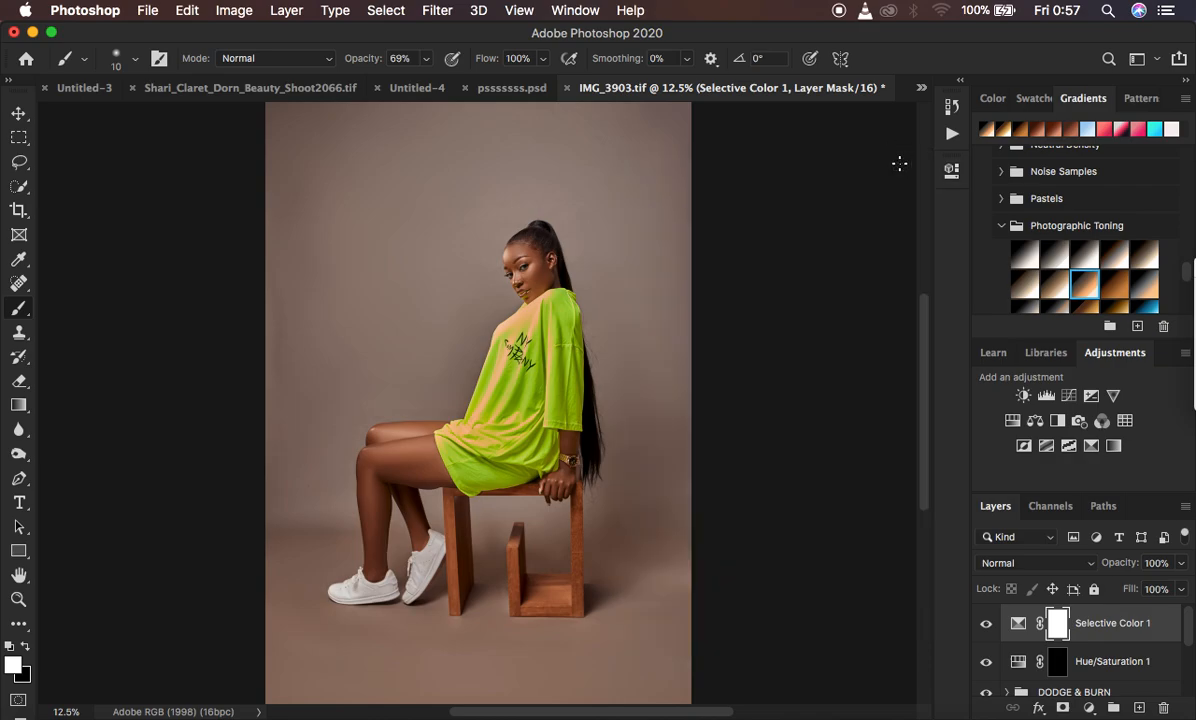
# Step: Toggle between the original Background layer and the full edit including the Selective Color adjustment
pyautogui.scroll(-5, 1057, 636)
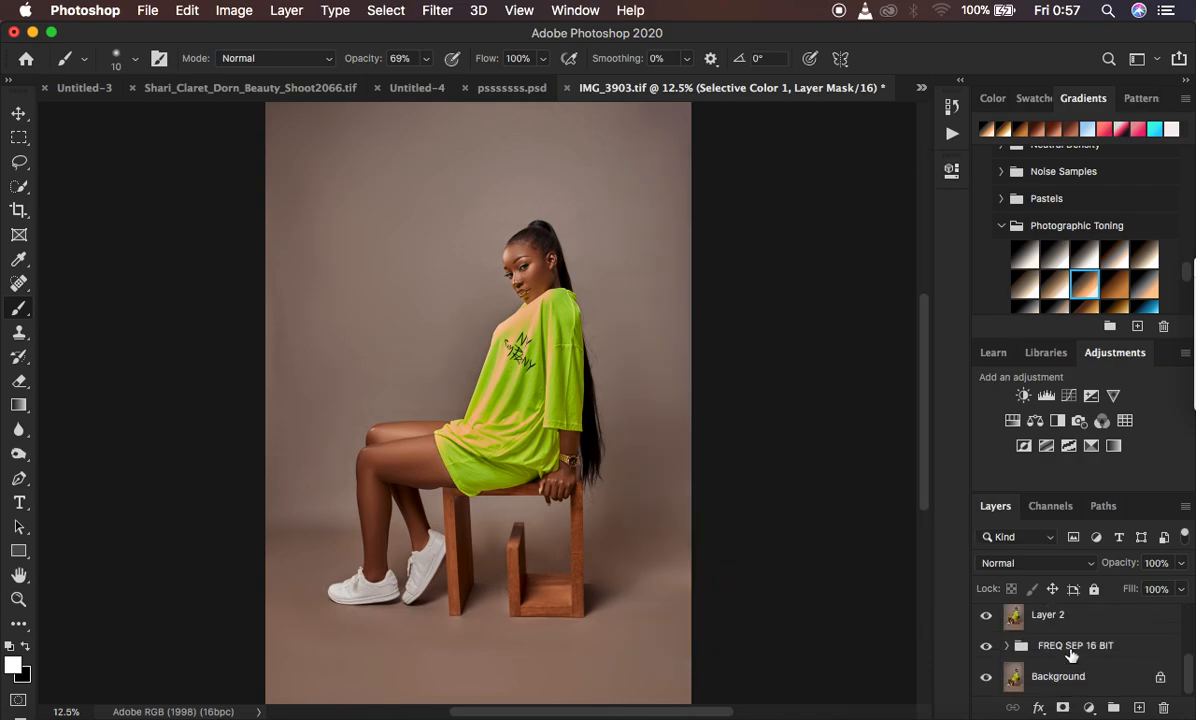
pyautogui.keyDown('alt'); pyautogui.click(986, 680); pyautogui.keyUp('alt')
pyautogui.keyDown('alt'); pyautogui.click(986, 680); pyautogui.keyUp('alt')
pyautogui.keyDown('alt'); pyautogui.click(986, 680); pyautogui.keyUp('alt')
pyautogui.keyDown('alt'); pyautogui.click(986, 680); pyautogui.keyUp('alt')
# Step: Open the Export As settings, embed the color profile and set resampling to Bicubic Sharper
pyautogui.click(147, 11)
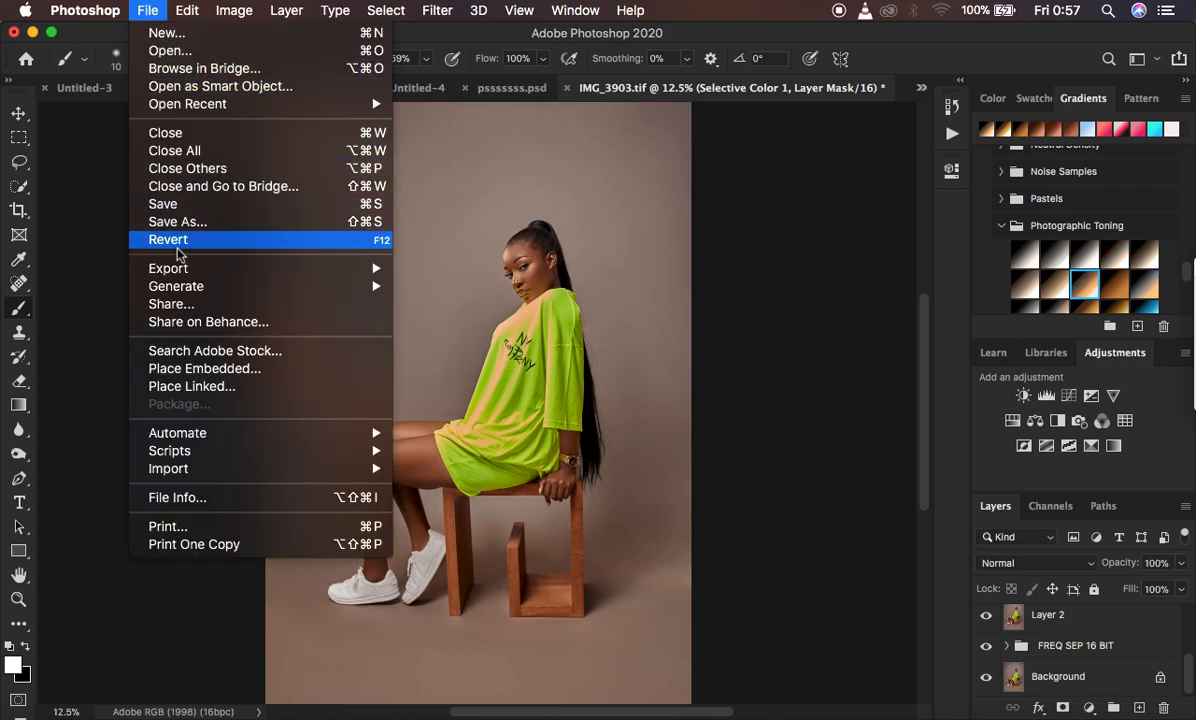
pyautogui.moveTo(237, 272)
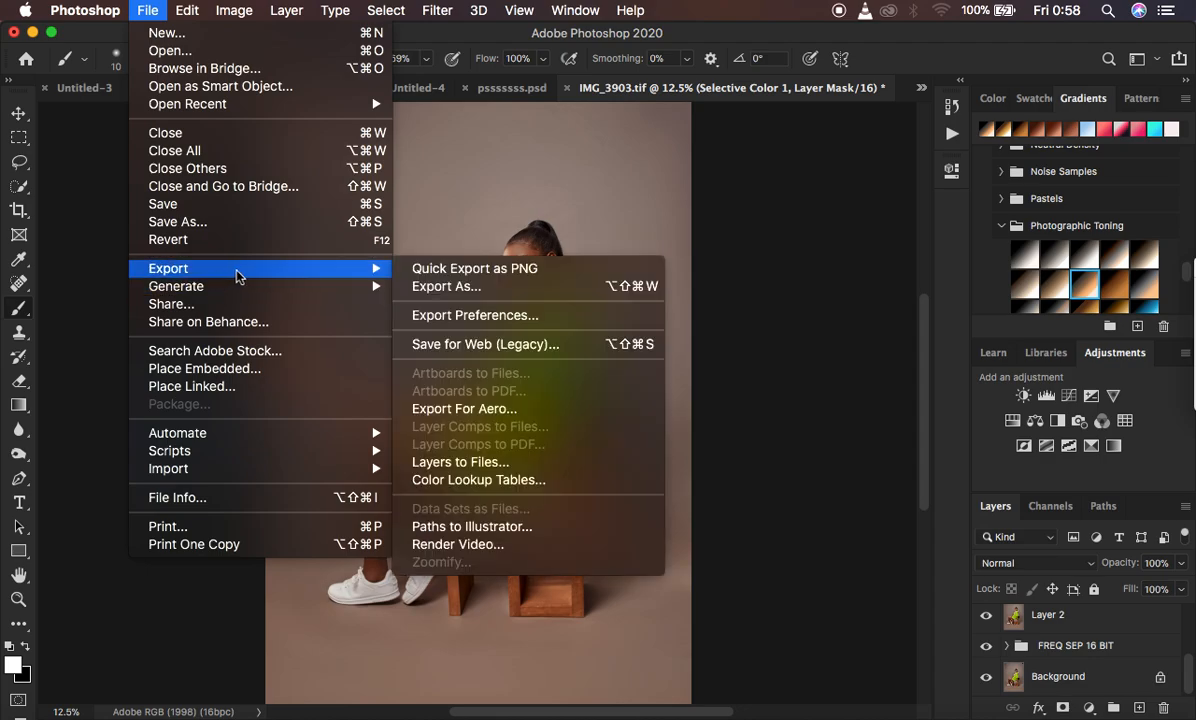
pyautogui.click(443, 287)
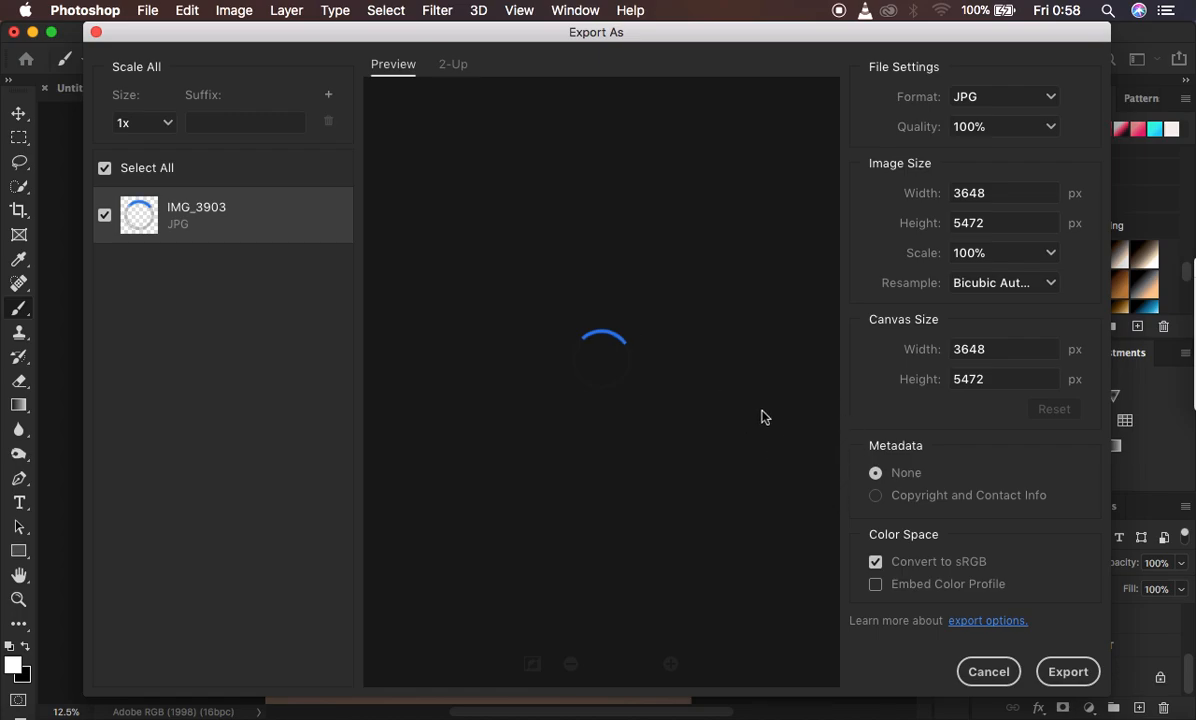
pyautogui.click(877, 583)
pyautogui.click(982, 285)
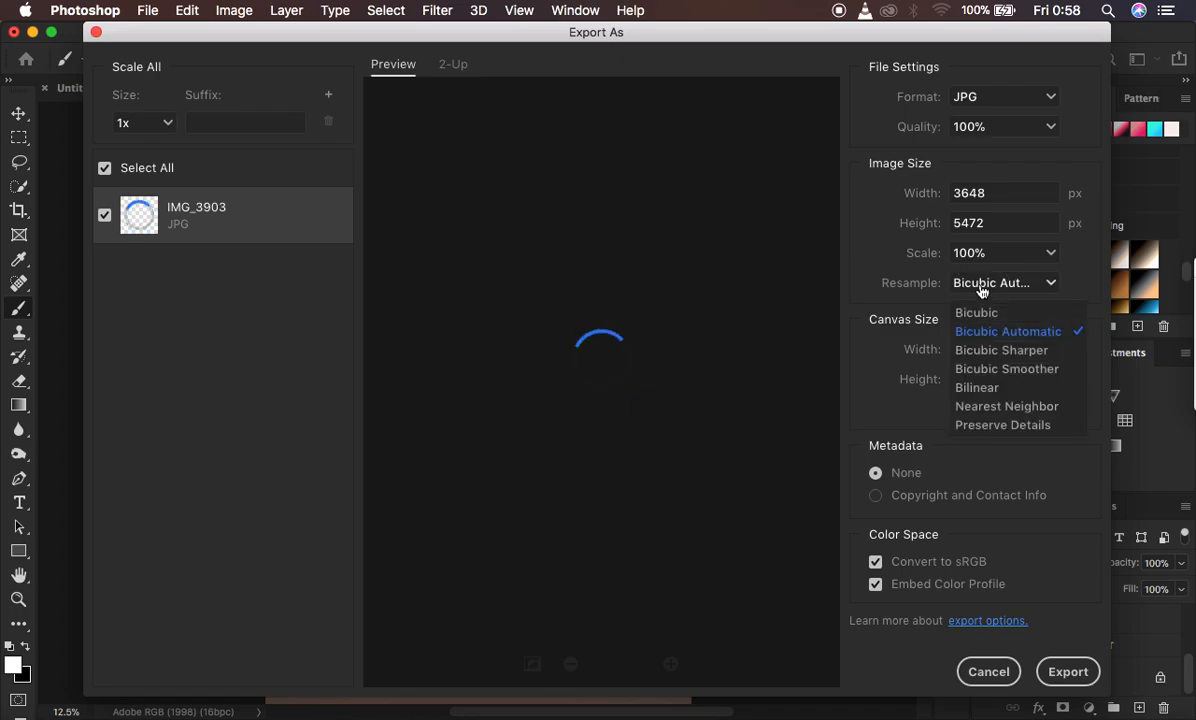
pyautogui.click(1003, 352)
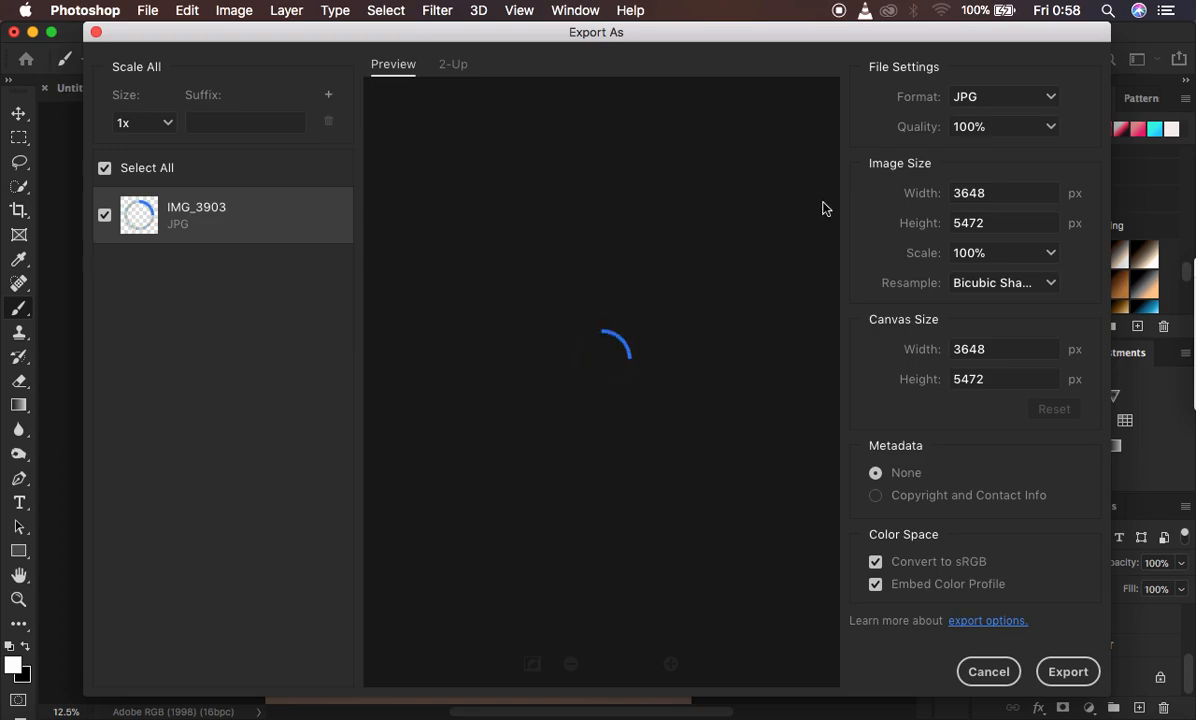
# Step: Export the retouched image as a JPG to the Desktop under the new name IMG_3903c.jpg, without replacing the existing file
pyautogui.click(1064, 674)
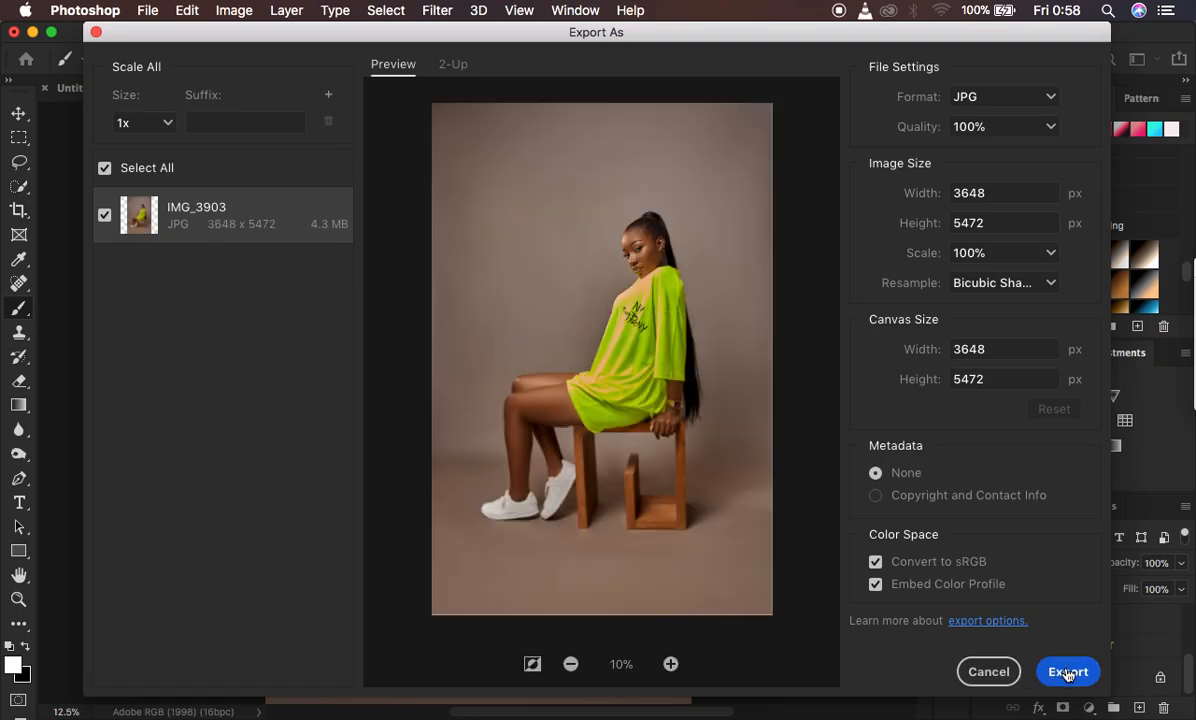
pyautogui.click(1064, 673)
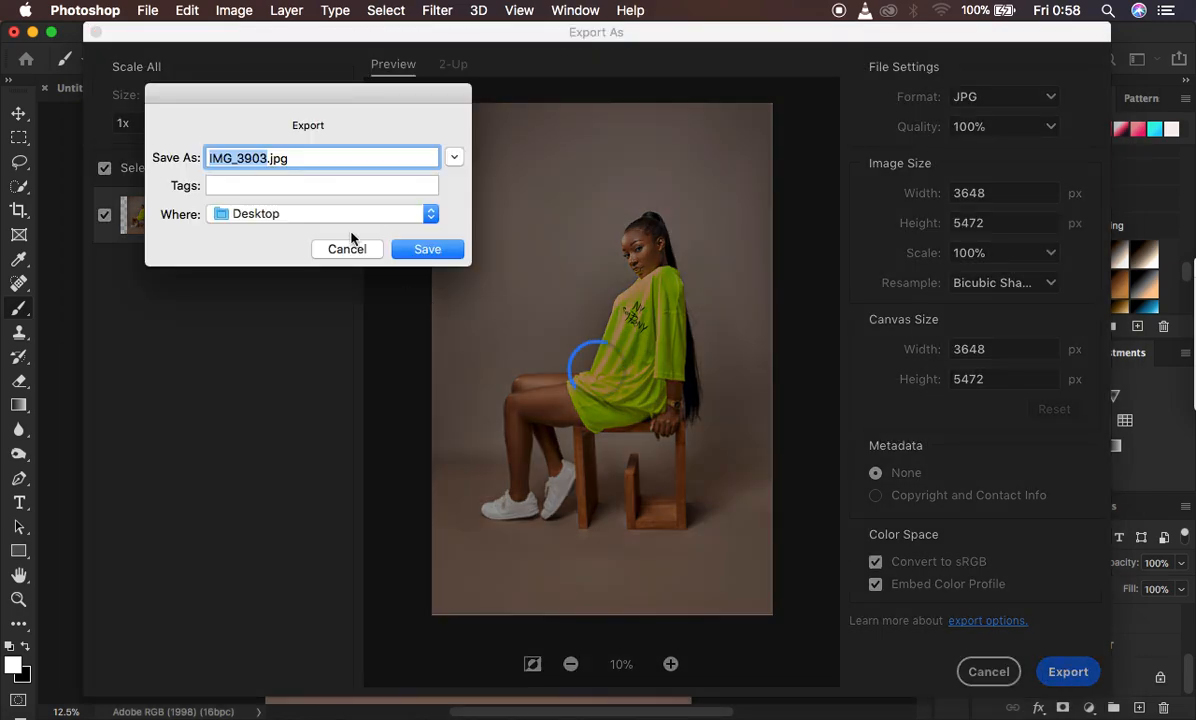
pyautogui.click(426, 251)
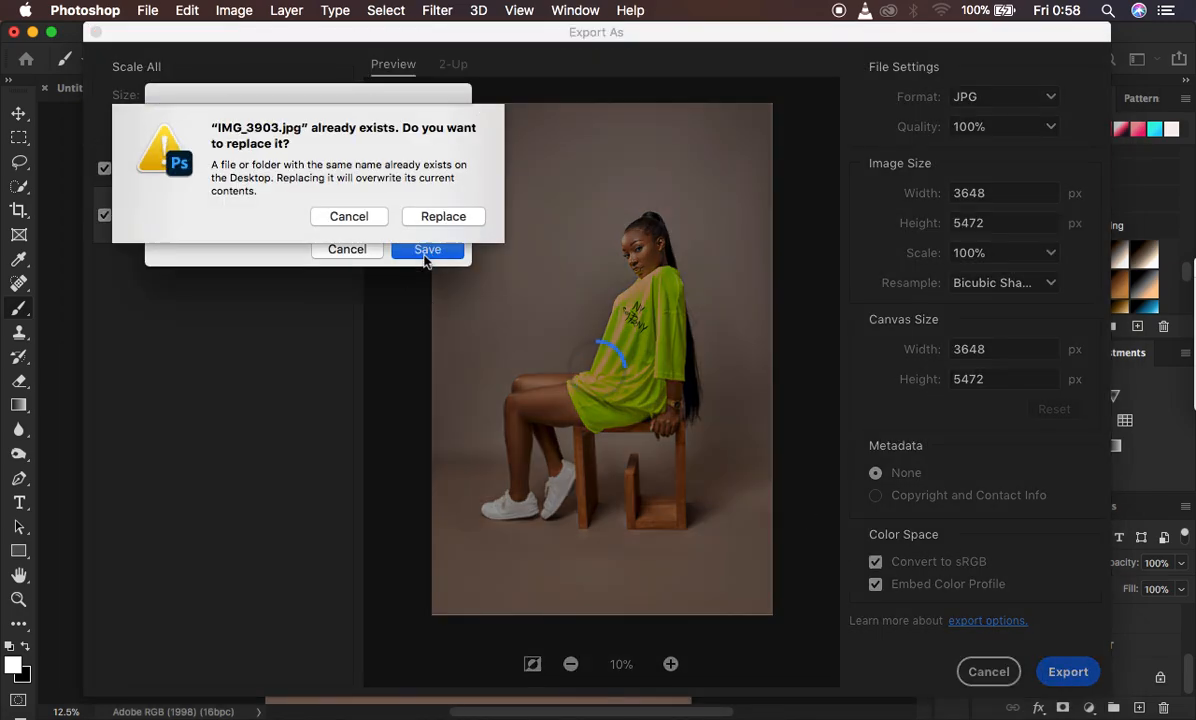
pyautogui.click(355, 218)
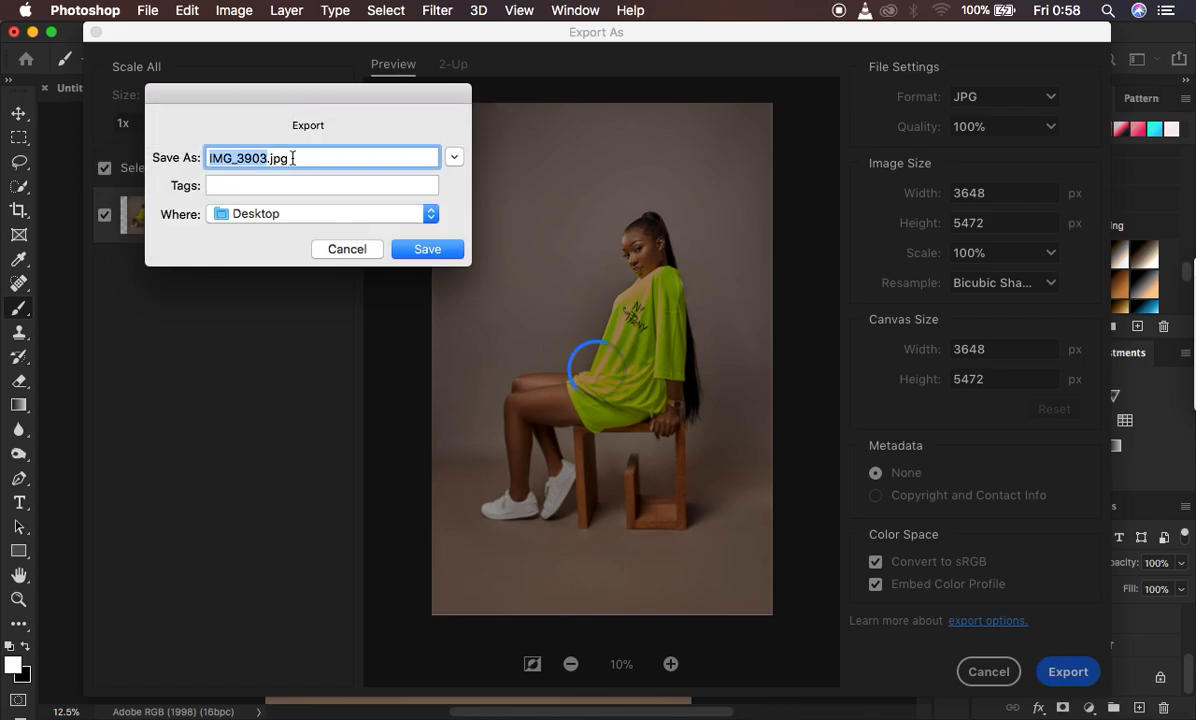
pyautogui.click(267, 157)
pyautogui.write('c')
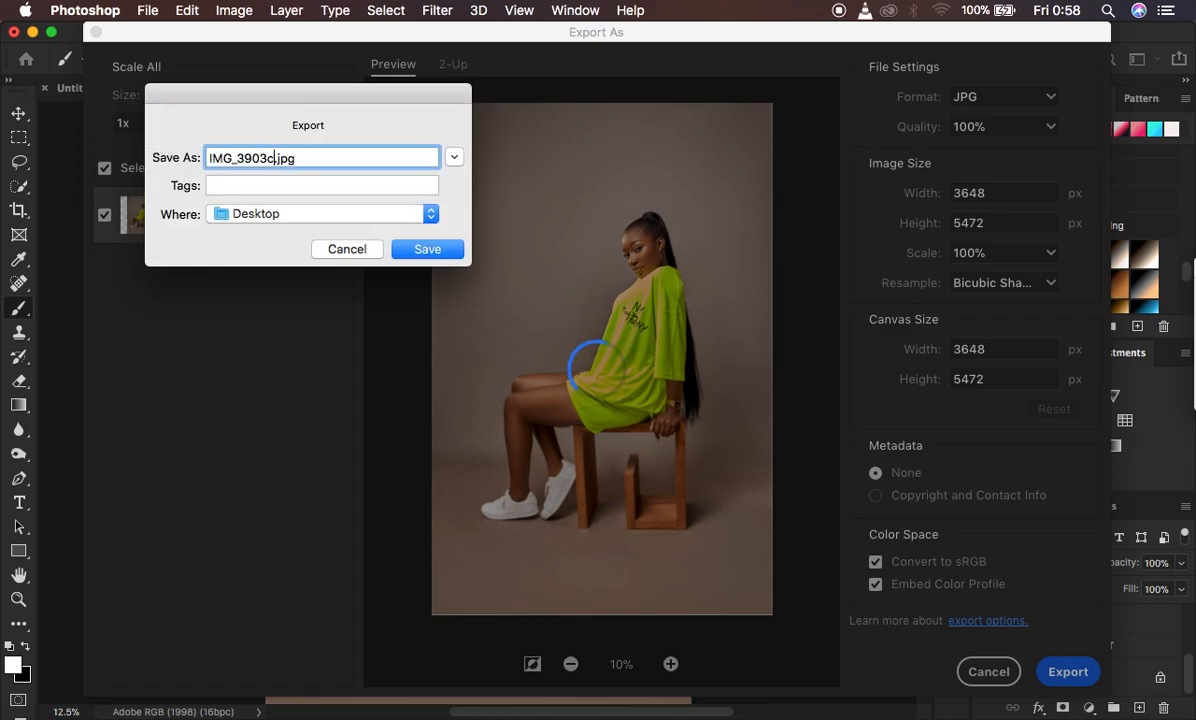
pyautogui.click(418, 251)
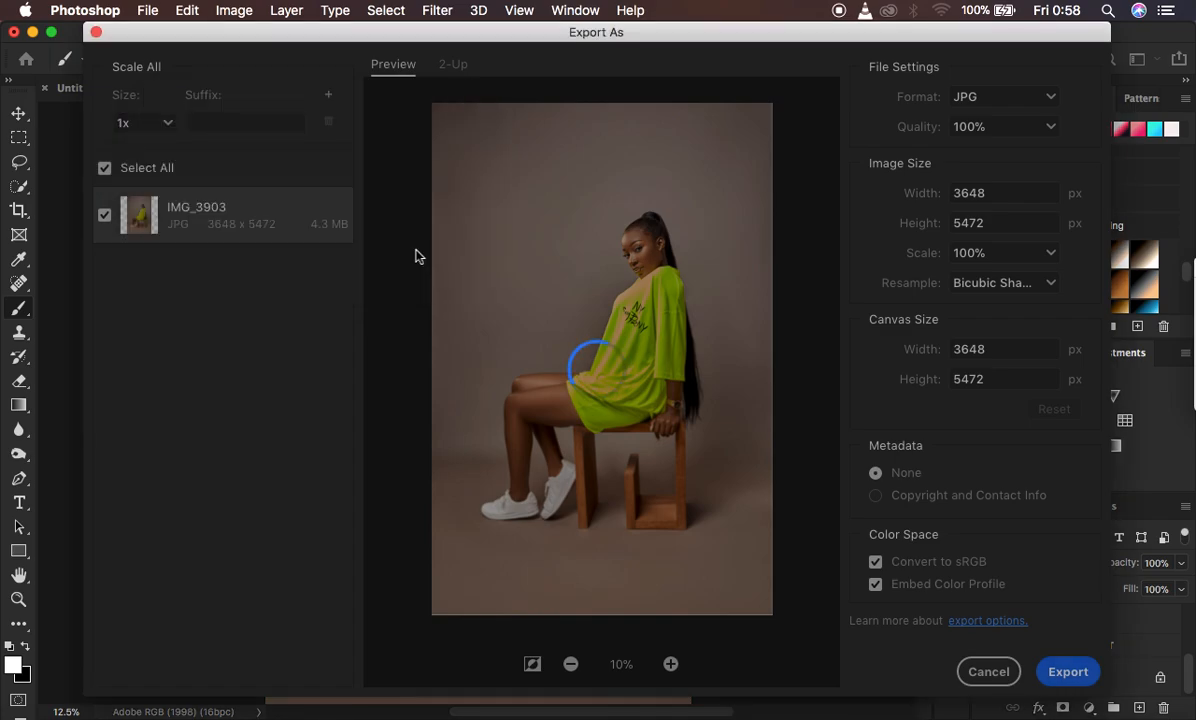